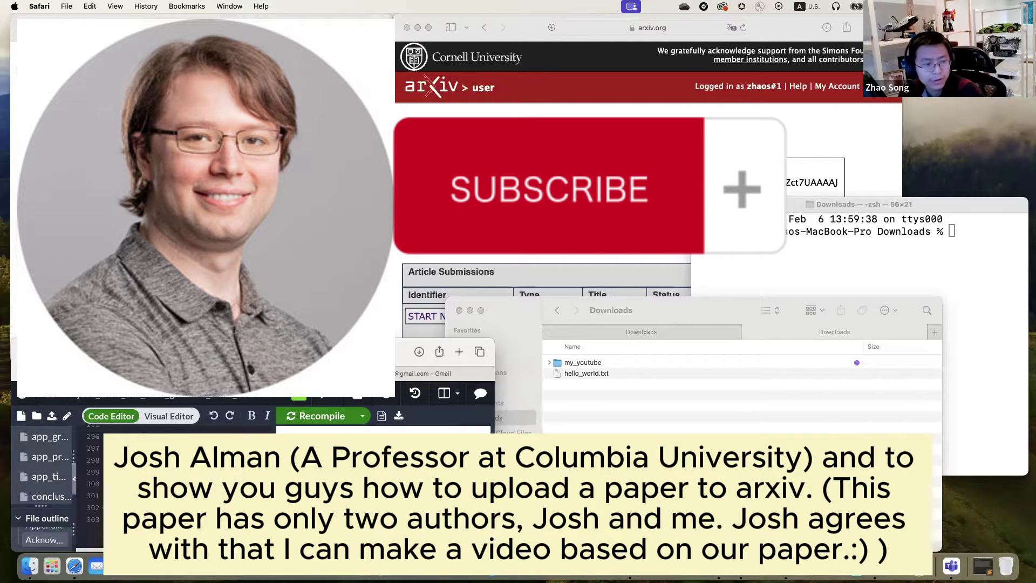
Download the Overleaf project's source files as a zip into the Downloads folder.
scroll(57, 486, "up", 1)
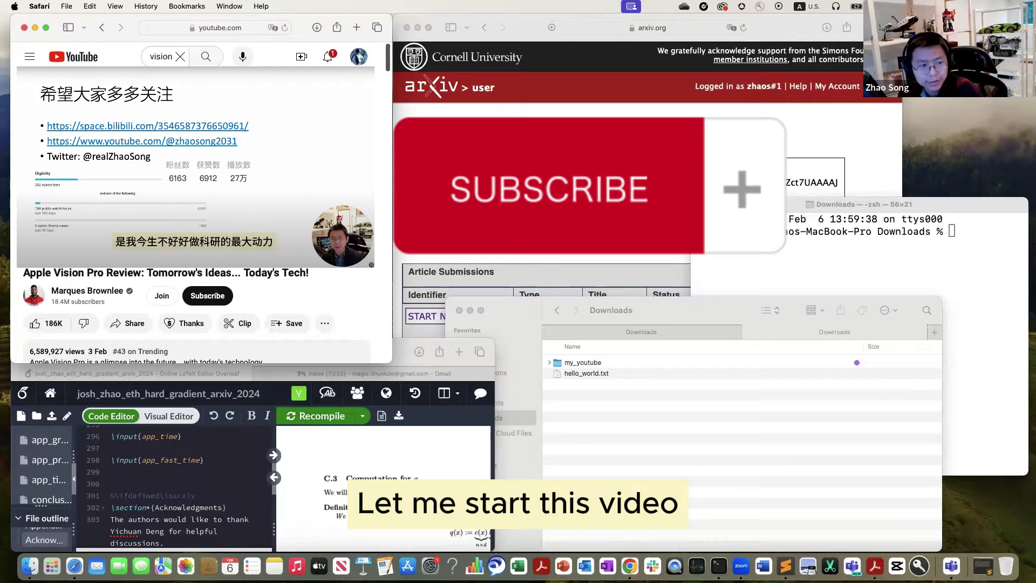
key("super+grave")
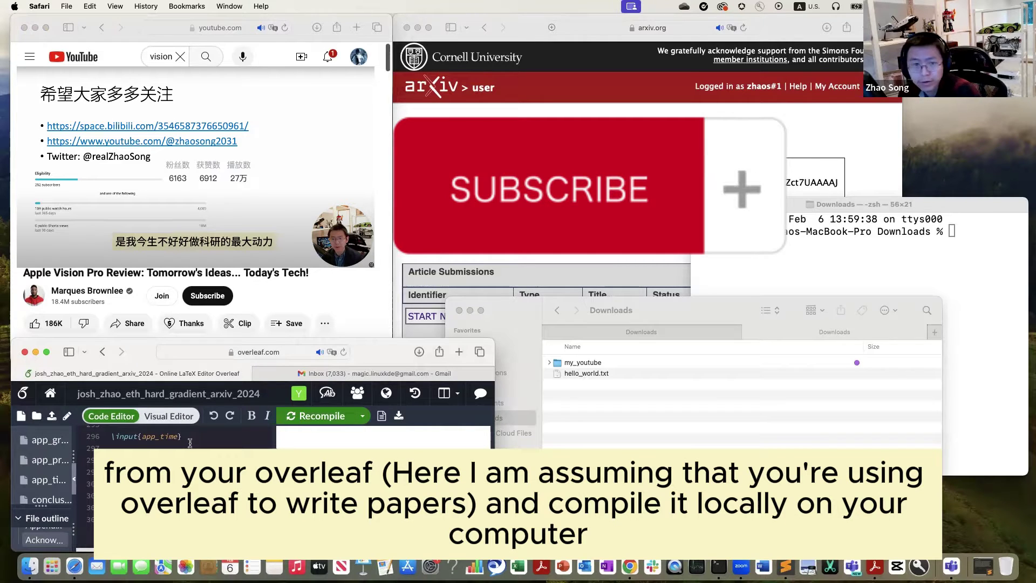
left_click(23, 397)
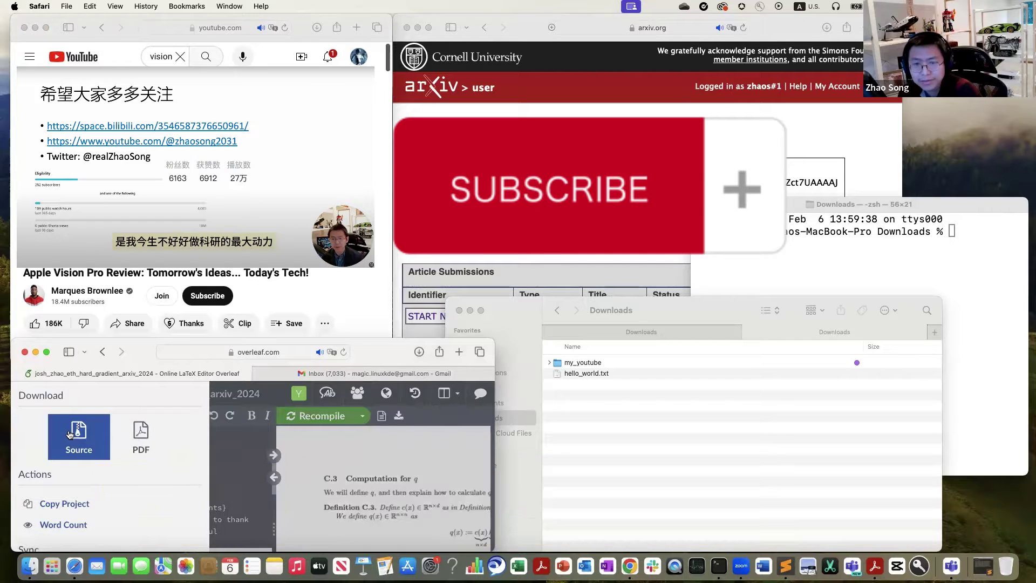
left_click(69, 435)
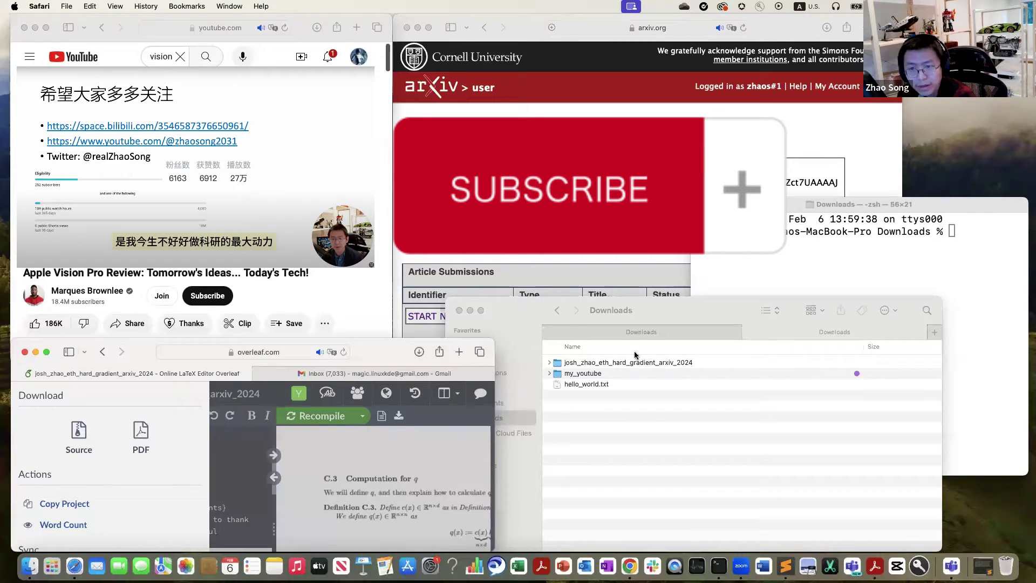
In Terminal, enter the josh_zhao_eth_hard_gradient_arxiv_2024 folder and run pdflatex main.tex.
key("super+Tab")
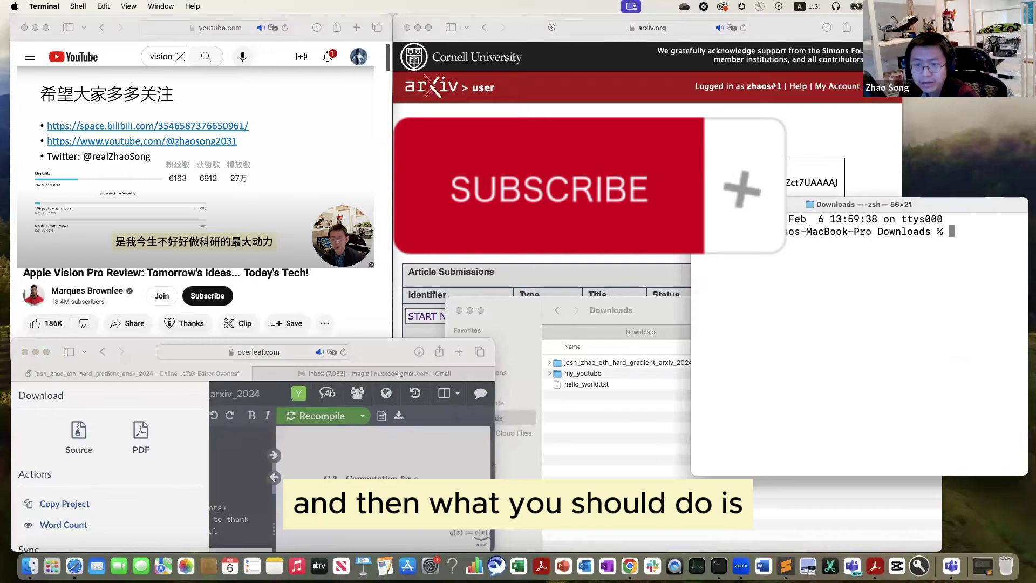
left_click(481, 441)
left_click(732, 355)
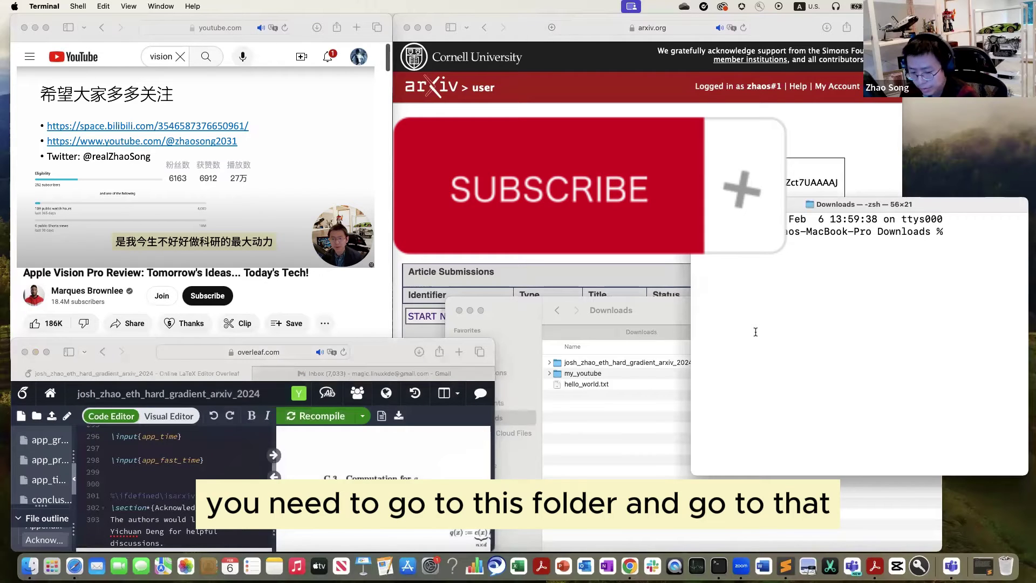
type("cd ")
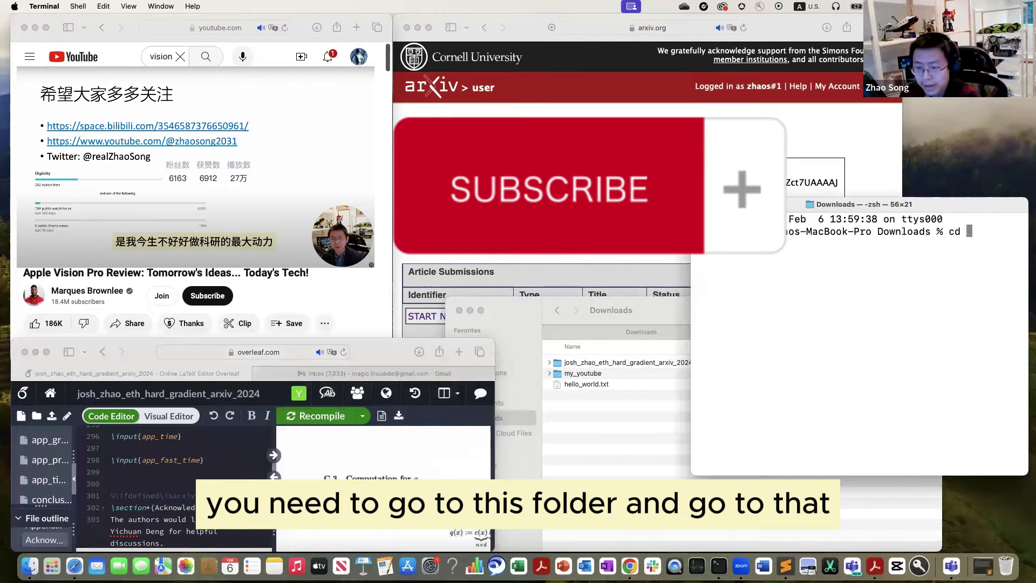
type("jos")
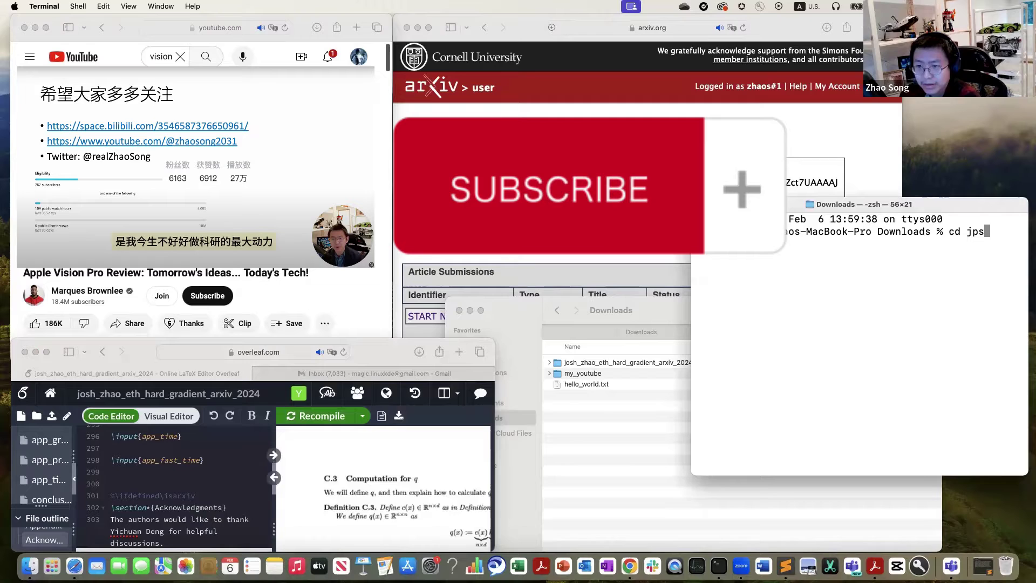
key("Tab")
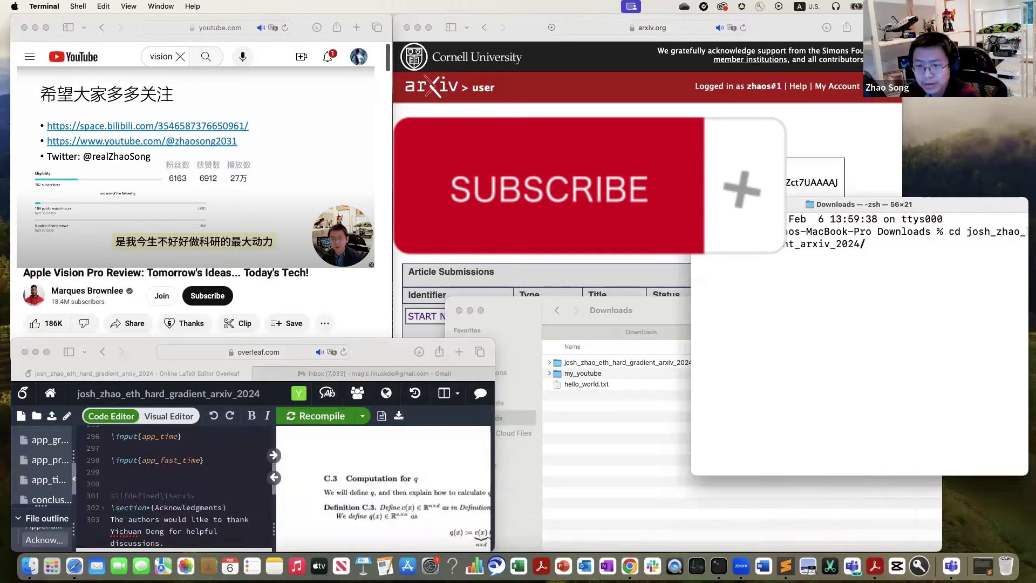
key("Return")
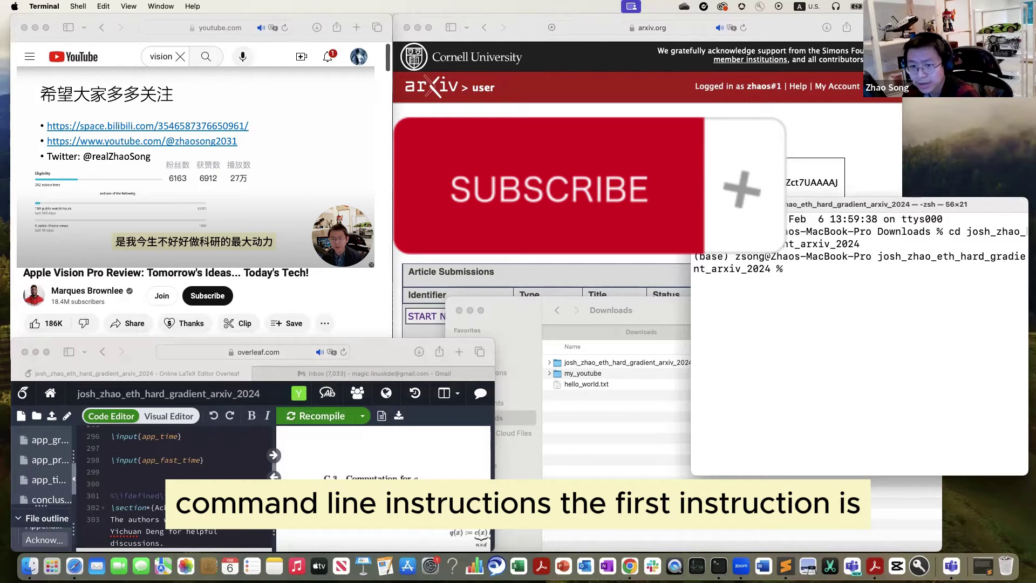
type("p")
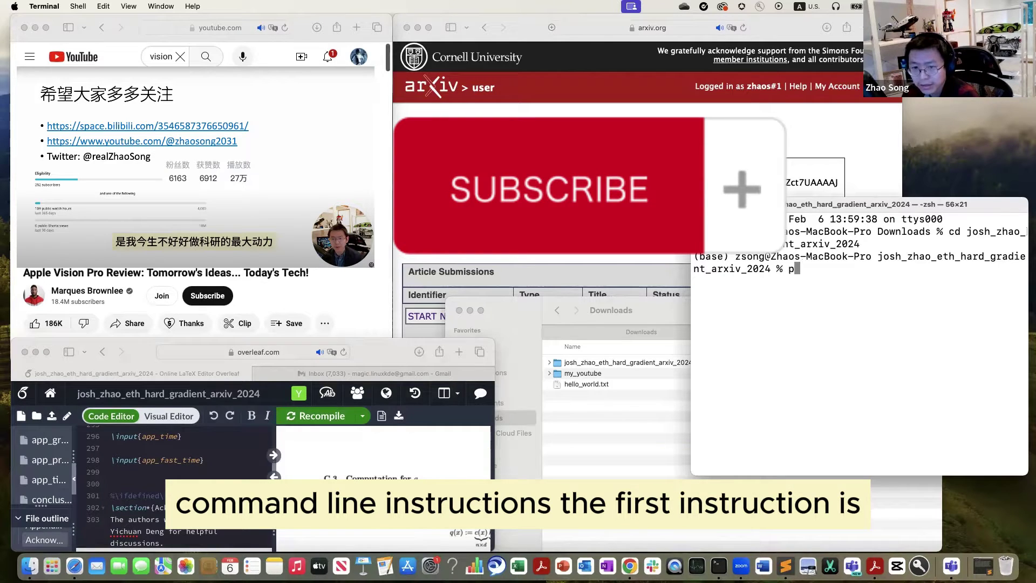
type("dflatex main.tex")
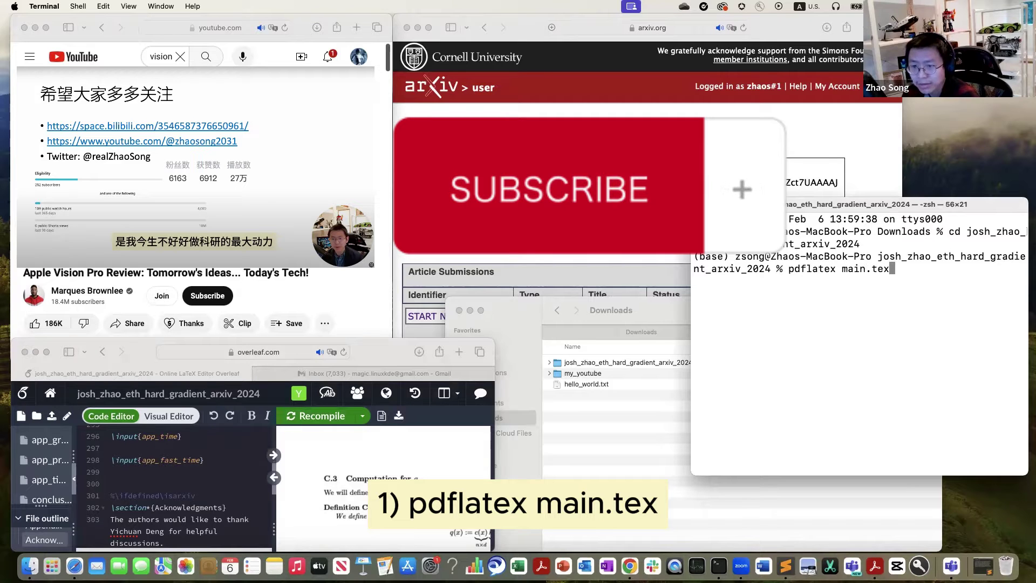
key("Return")
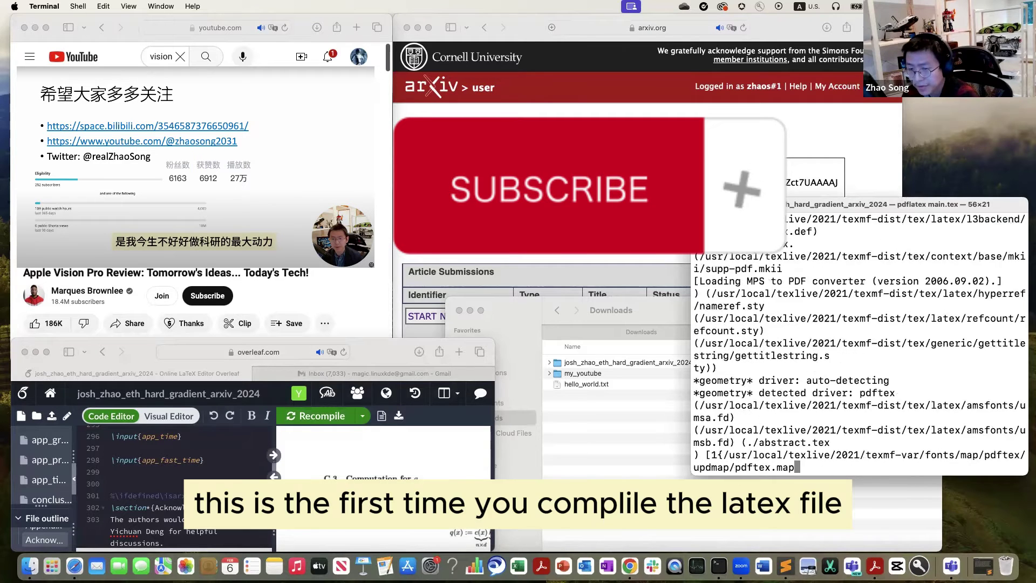
Run bibtex main.aux, then pdflatex main.tex twice to produce the 31-page main.pdf.
type("bib")
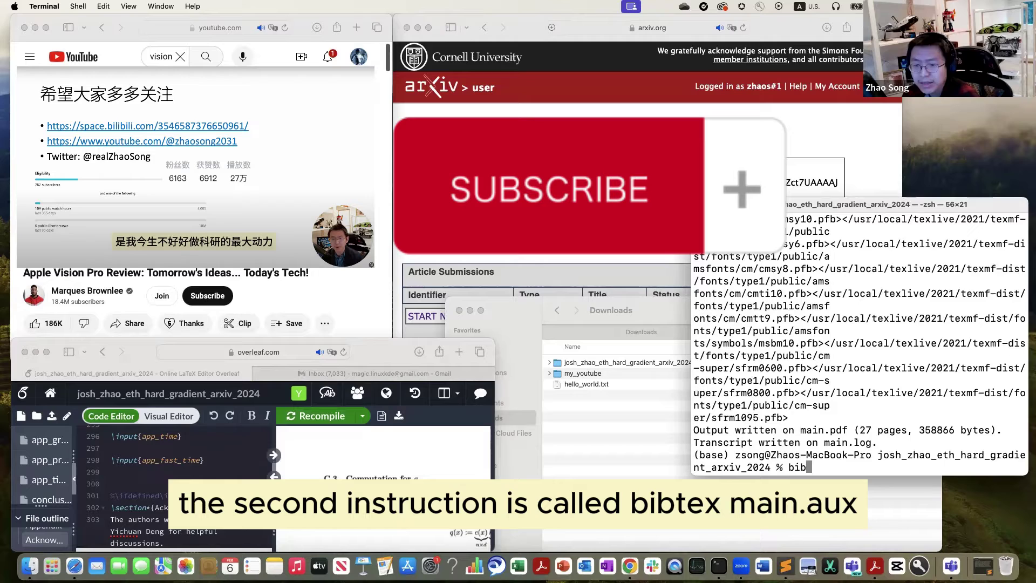
type("tex")
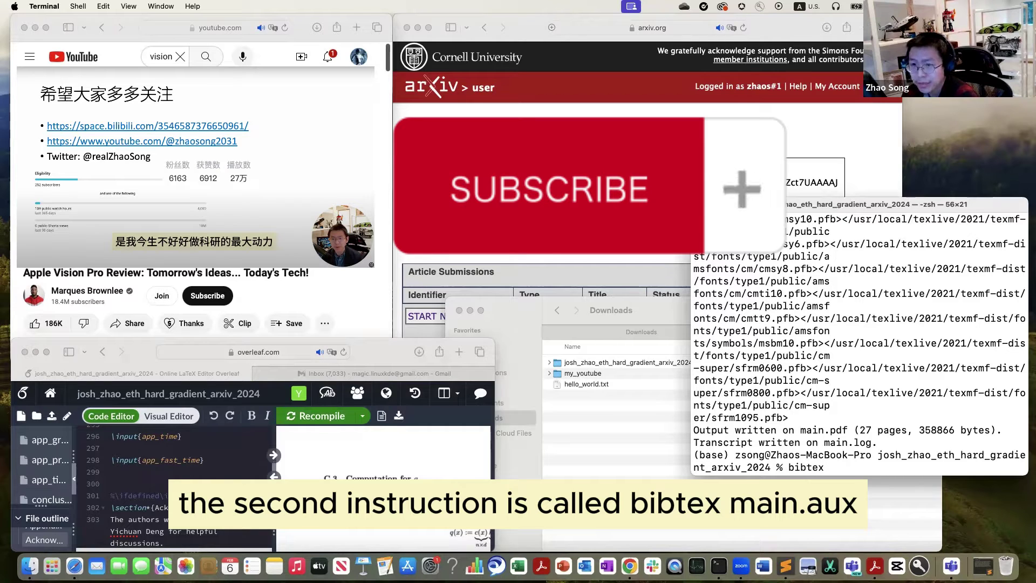
type(" main.aux")
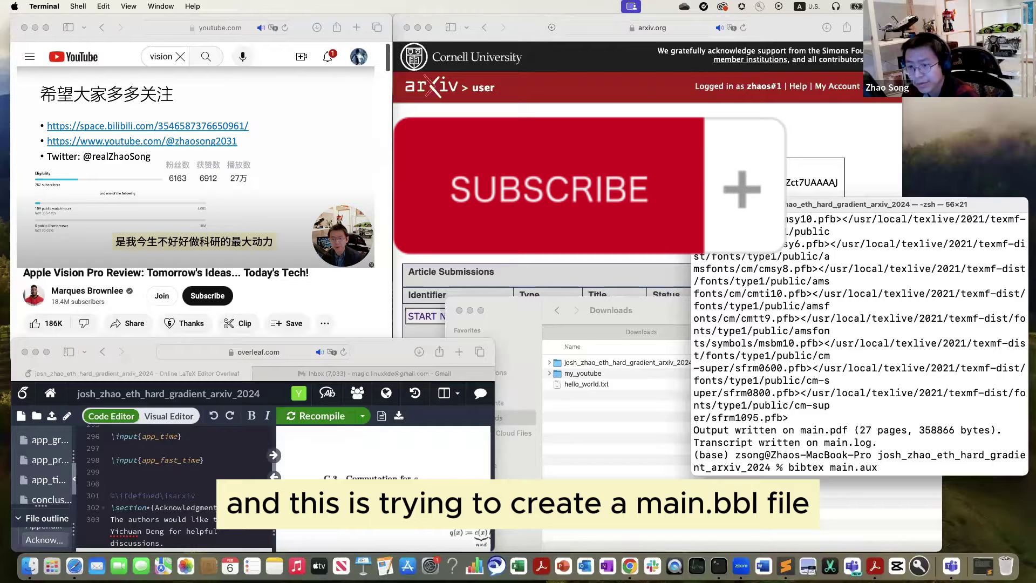
key("Return")
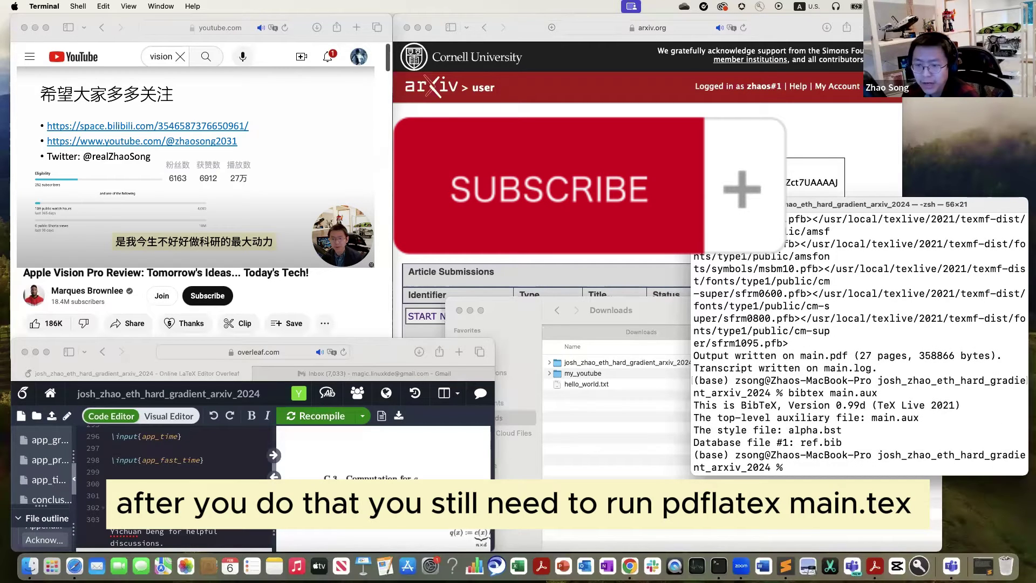
type("pdflatex main.tex")
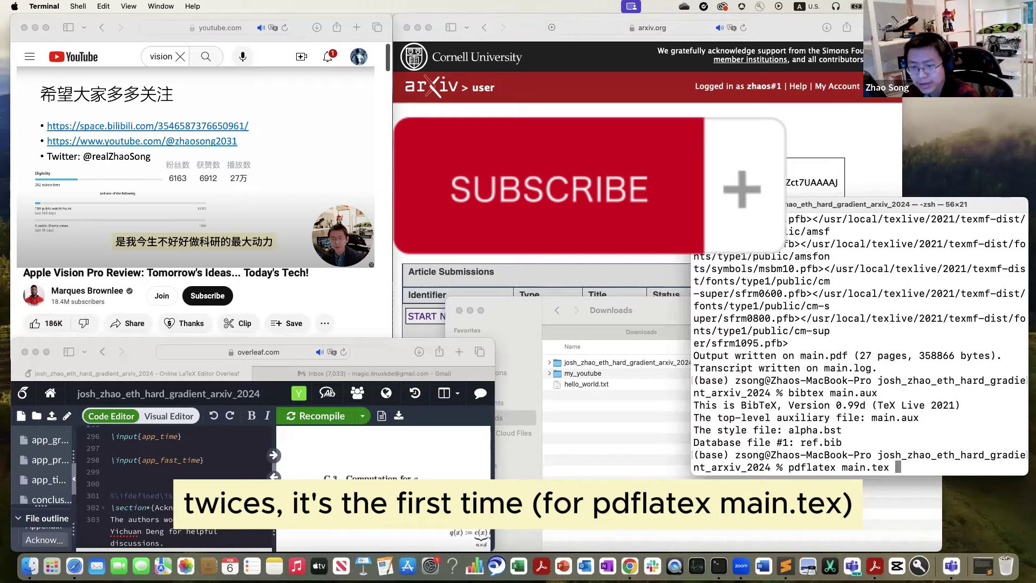
key("Return")
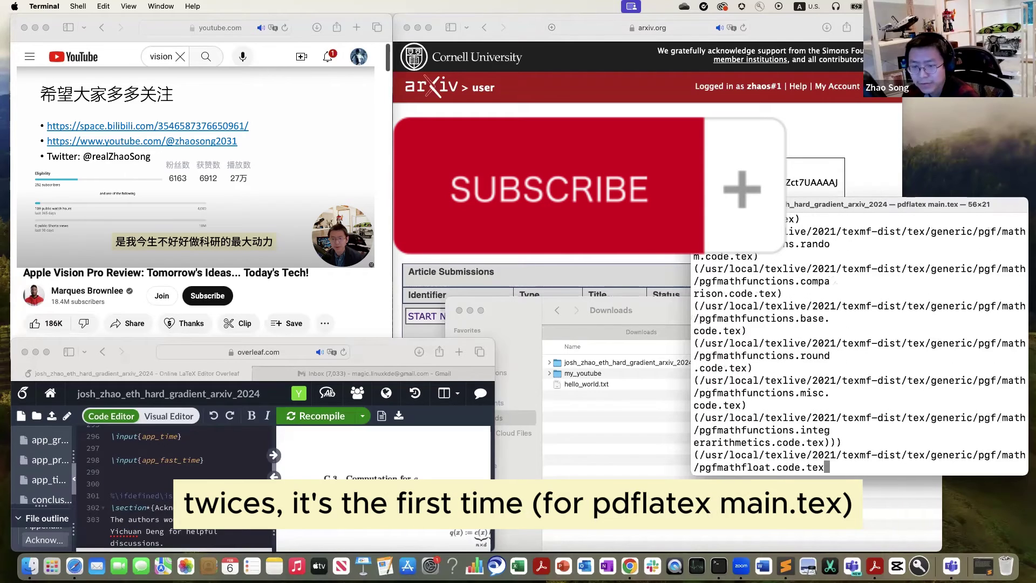
type("pdfla")
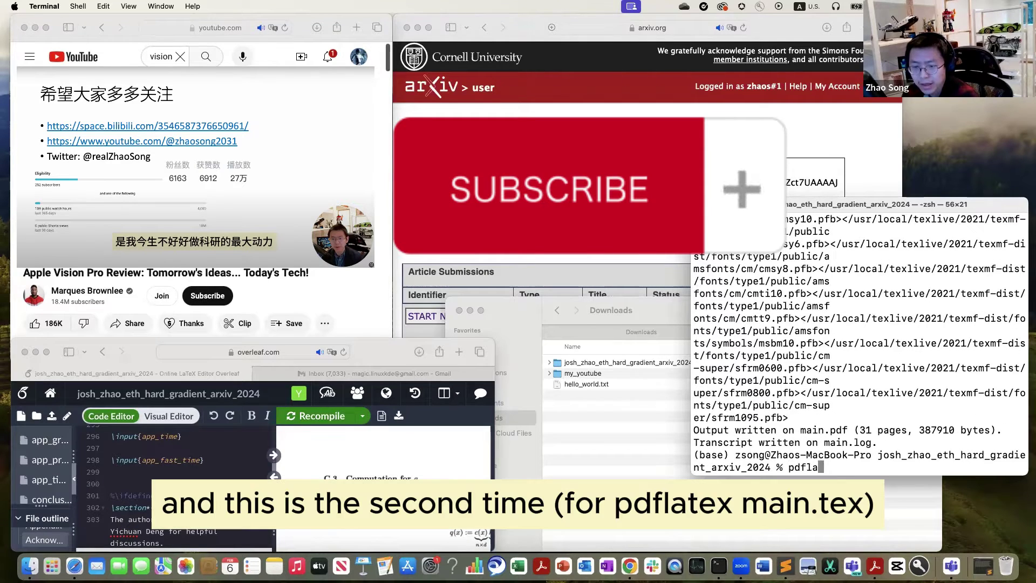
type("tex main.tex")
key("Return")
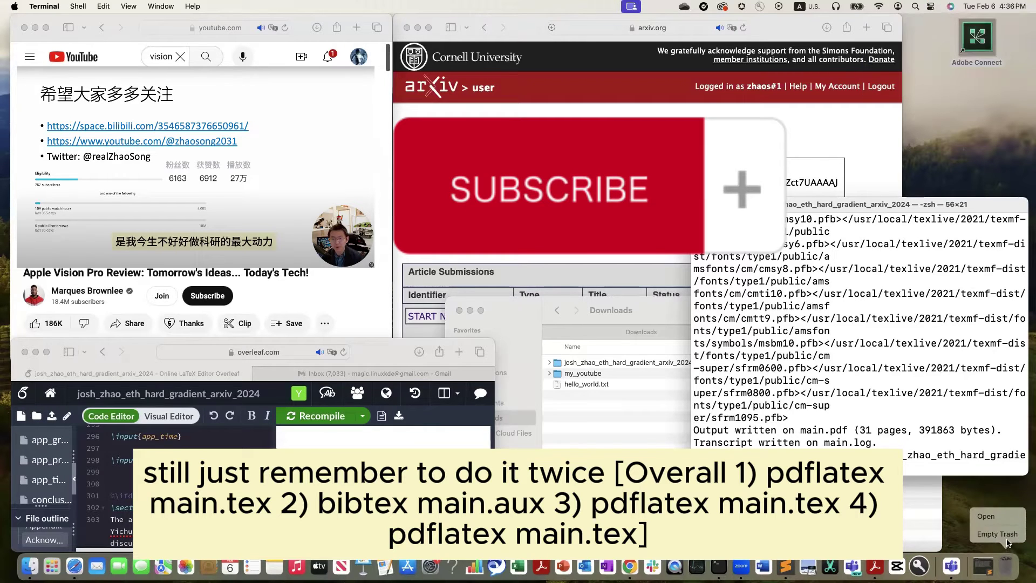
left_click(998, 564)
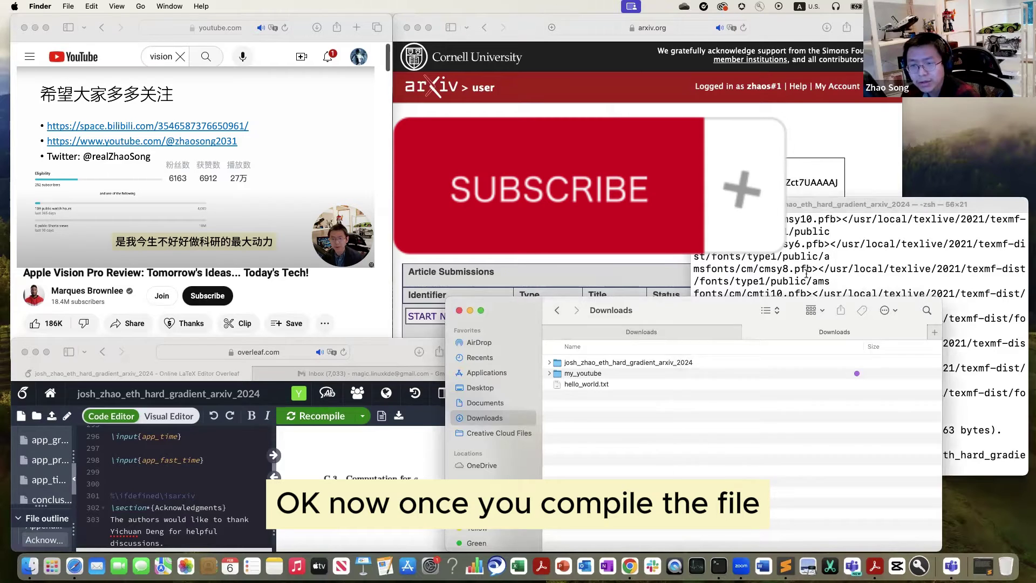
key("super+Tab")
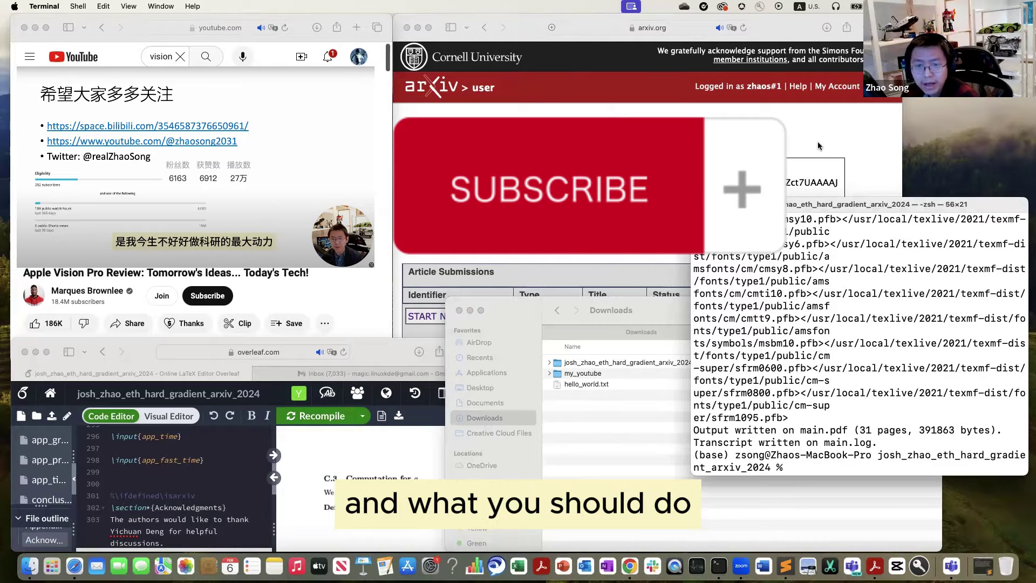
Start a new arXiv submission and read through its Submission Agreement and Authorship sections.
left_click(817, 141)
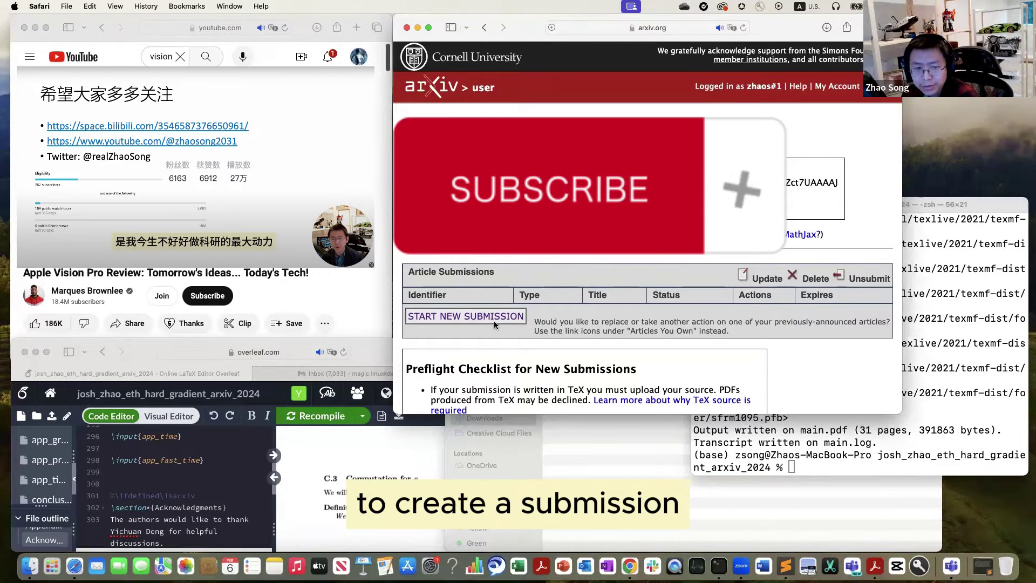
left_click(442, 318)
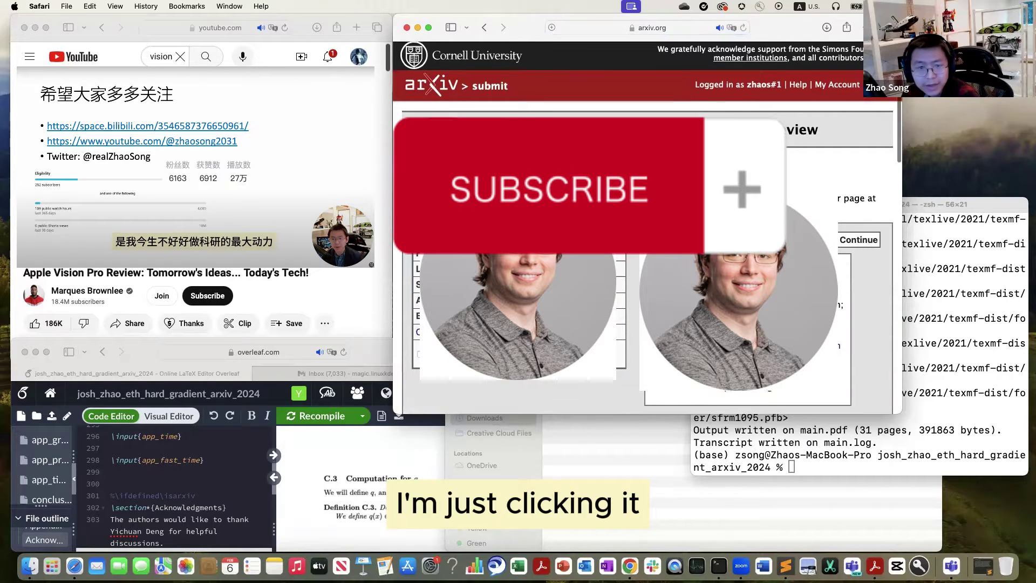
scroll(647, 270, "down", 3)
scroll(648, 297, "down", 2)
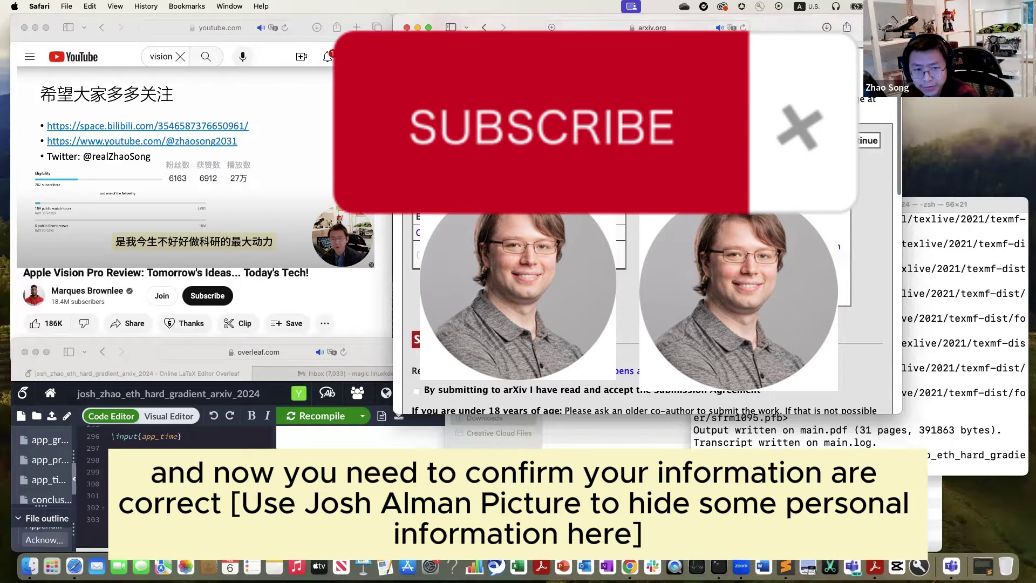
scroll(427, 276, "down", 4)
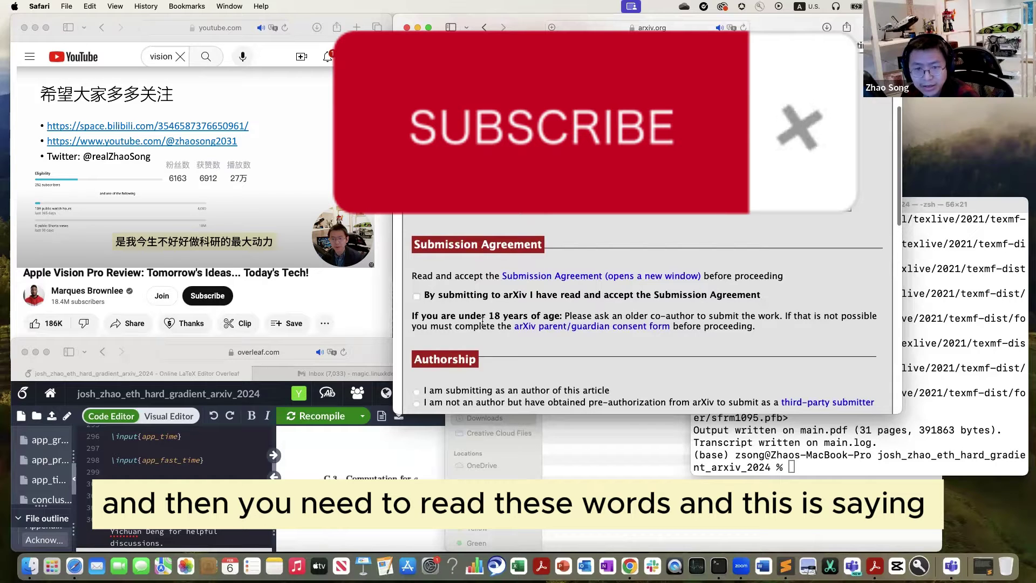
left_click_drag(435, 314, 753, 326)
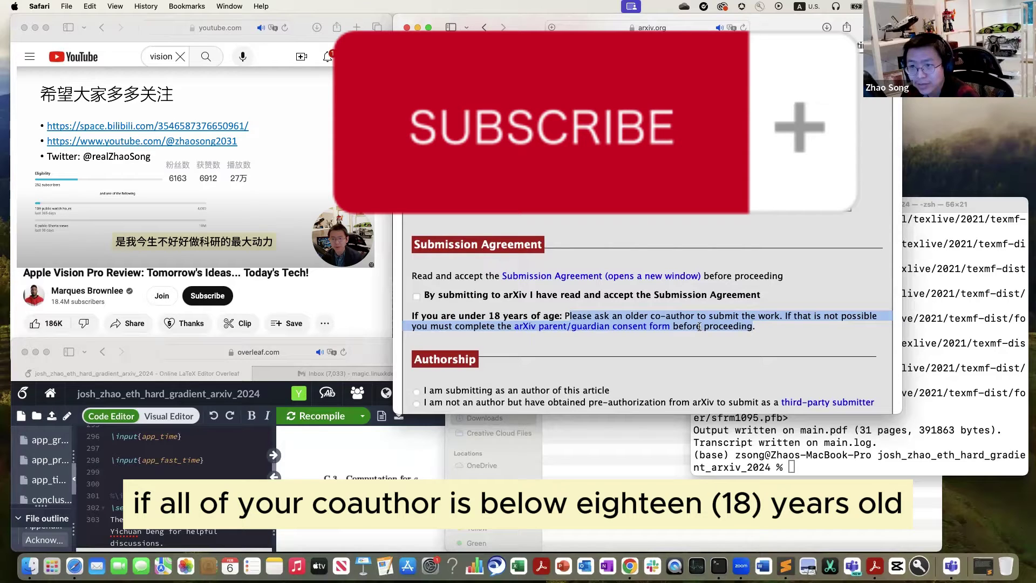
left_click(772, 339)
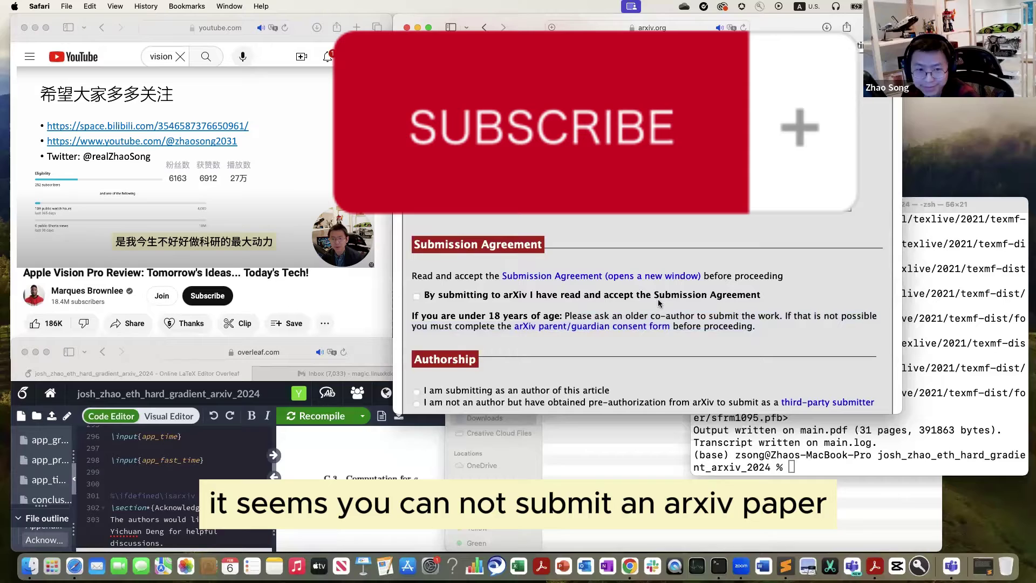
Tick the Submission Agreement, scroll through its text, and accept it to return to the form.
left_click(417, 298)
scroll(501, 281, "down", 3)
scroll(501, 282, "up", 5)
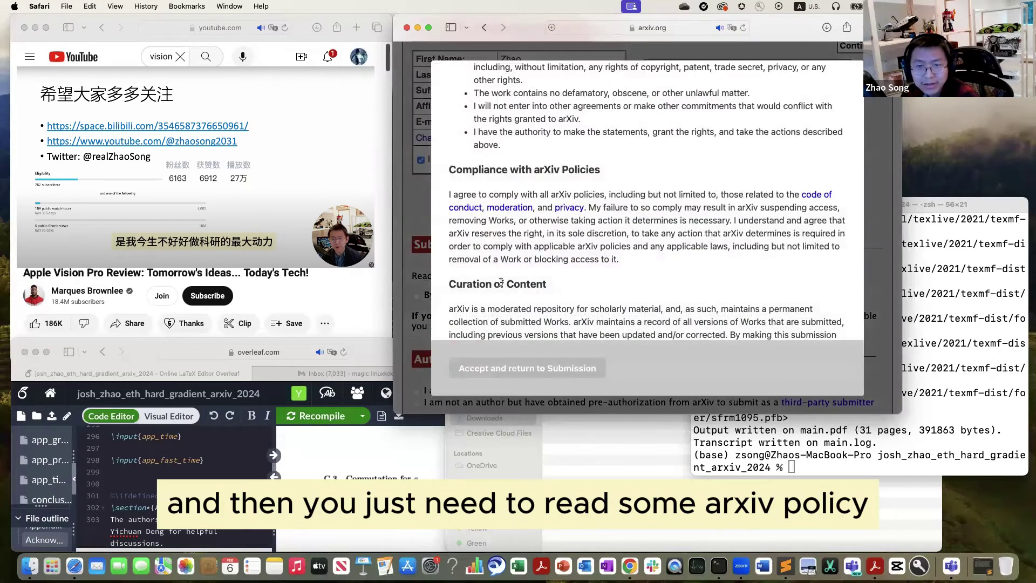
scroll(501, 282, "down", 10)
scroll(501, 282, "down", 15)
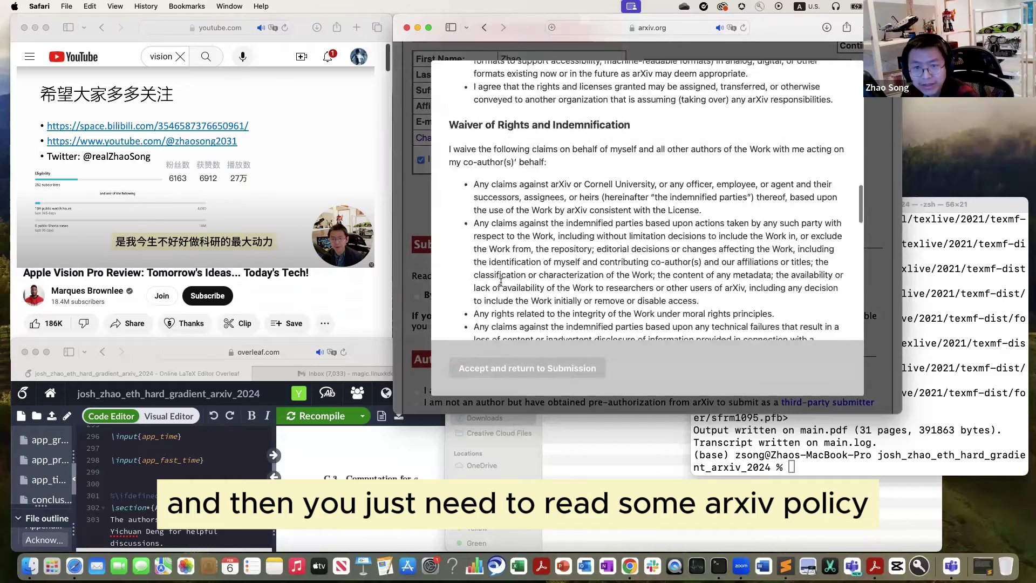
scroll(501, 281, "down", 10)
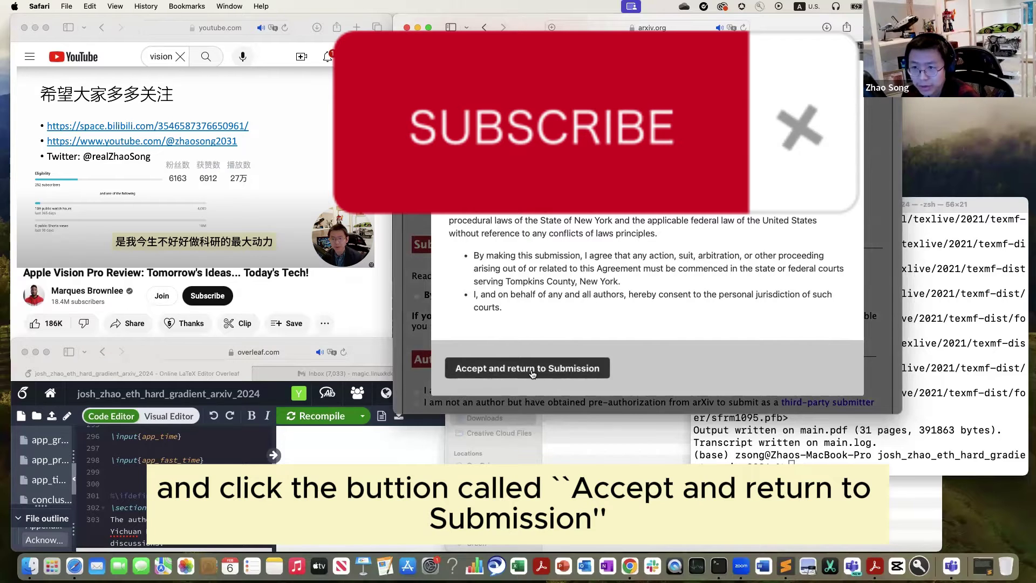
left_click(532, 373)
scroll(531, 356, "down", 5)
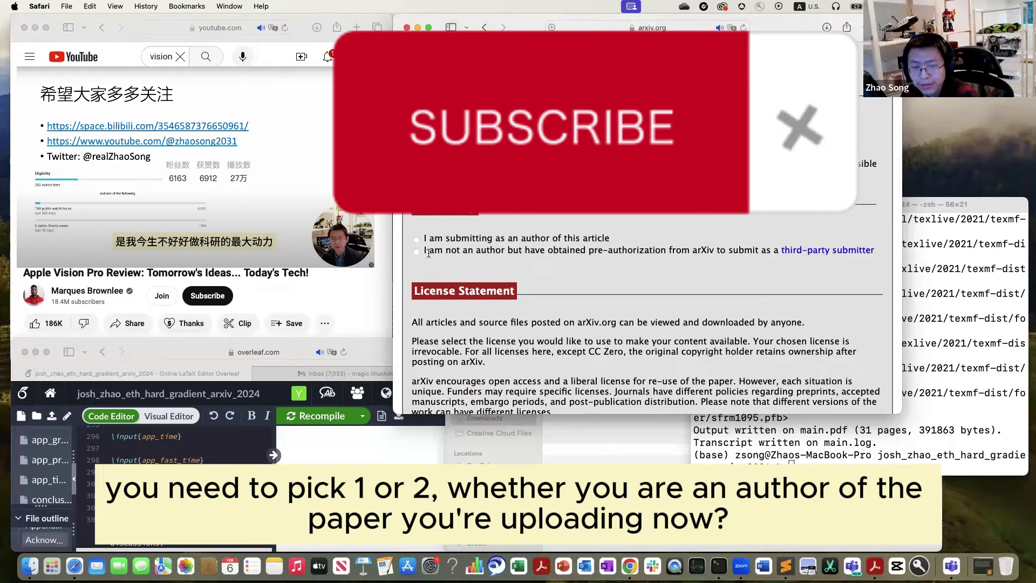
Set Authorship to 'I am submitting as an author of this article'.
left_click_drag(431, 239, 512, 239)
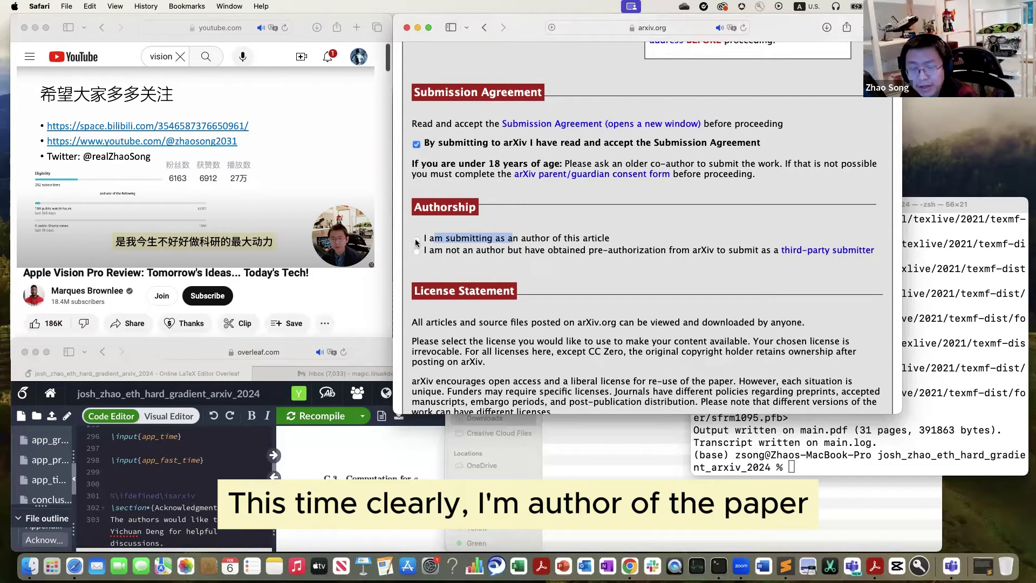
left_click(416, 239)
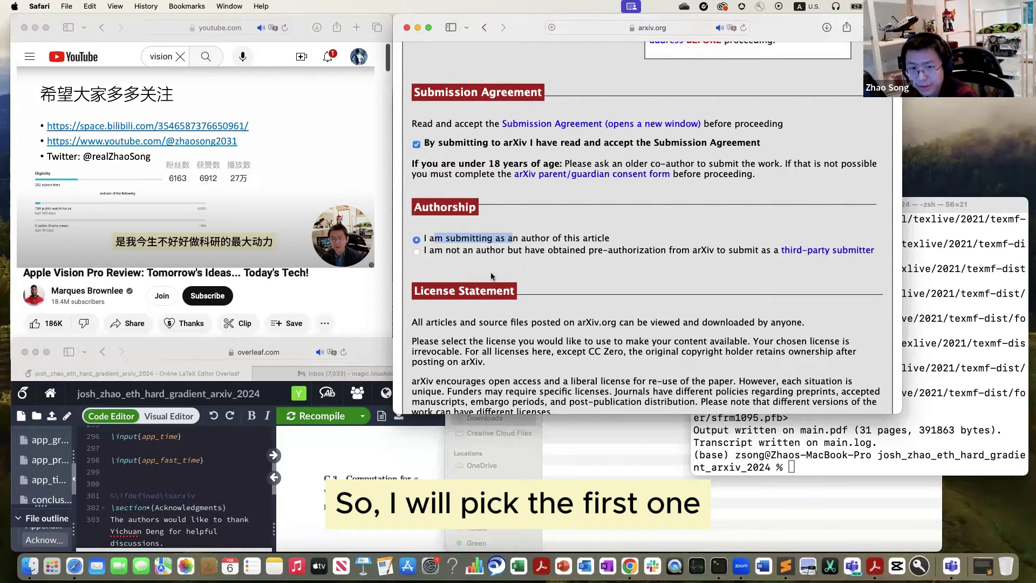
scroll(490, 271, "down", 5)
scroll(491, 272, "up", 2)
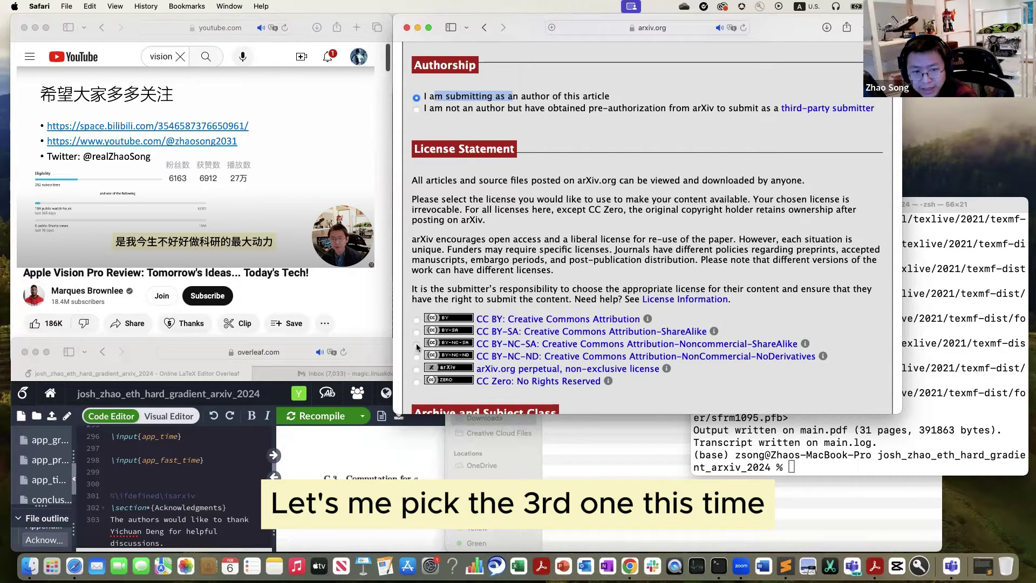
Choose the Computer Science archive with subject class Data Structures and Algorithms.
scroll(465, 314, "down", 5)
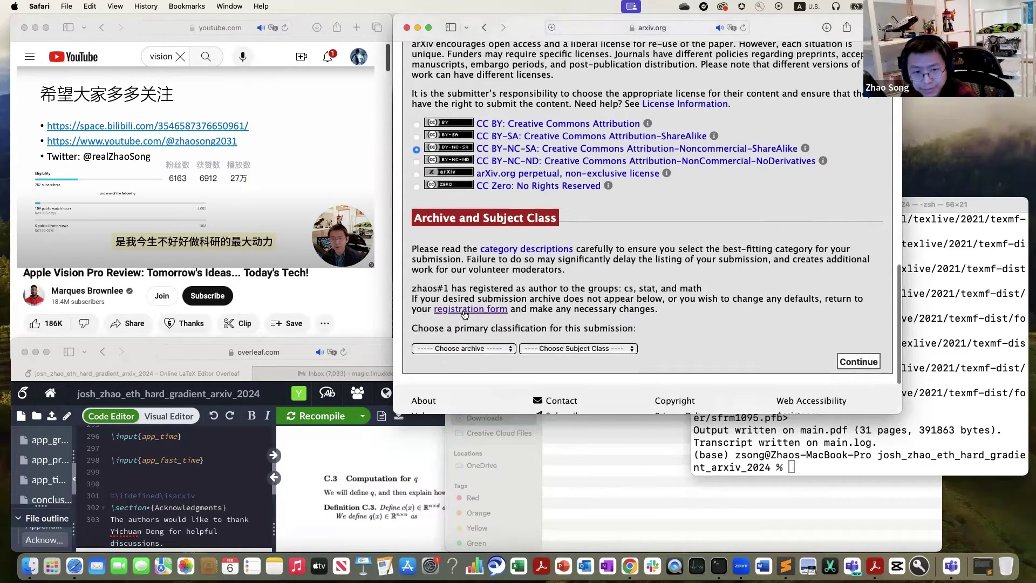
scroll(464, 314, "down", 1)
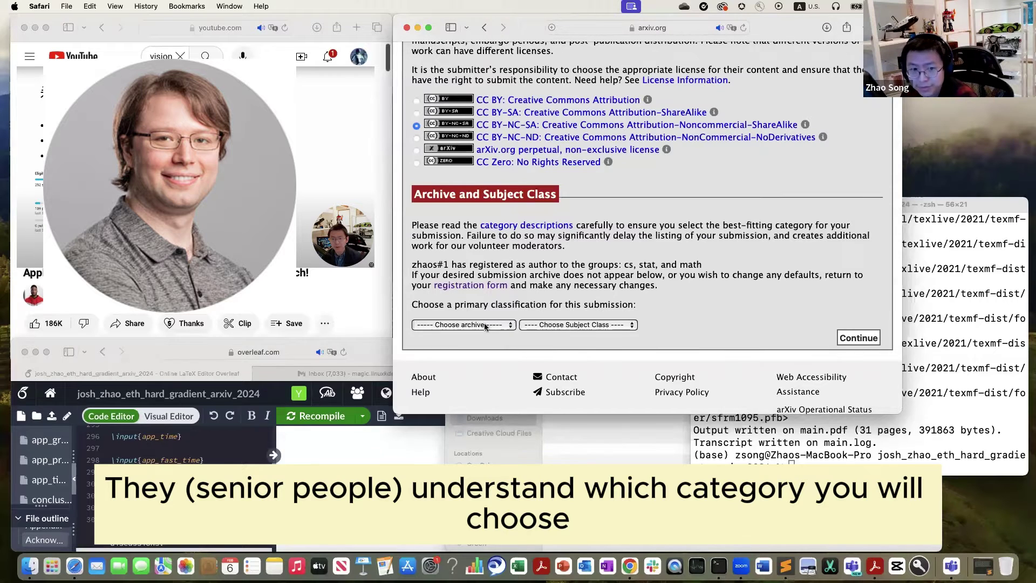
left_click(485, 326)
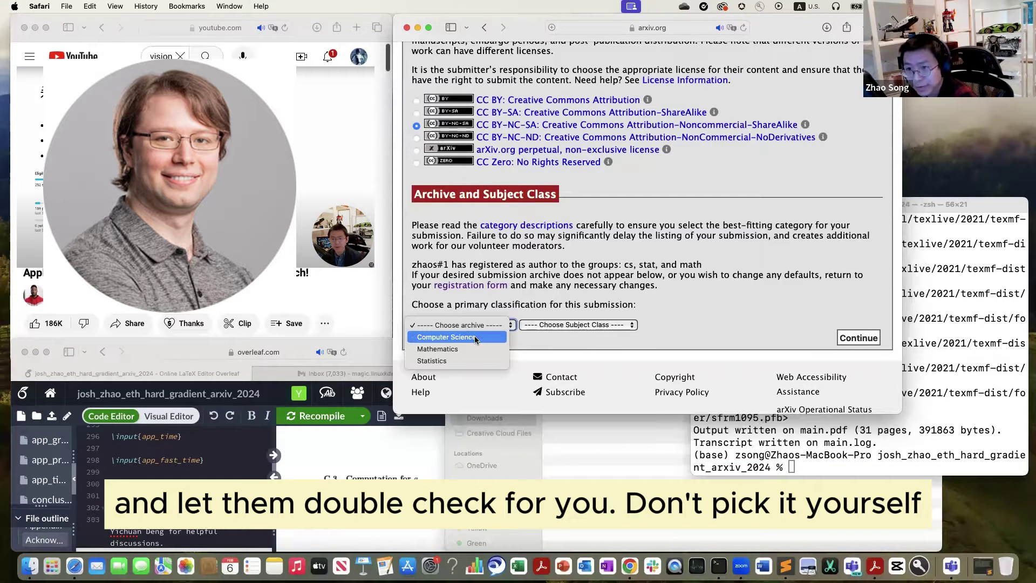
left_click(476, 337)
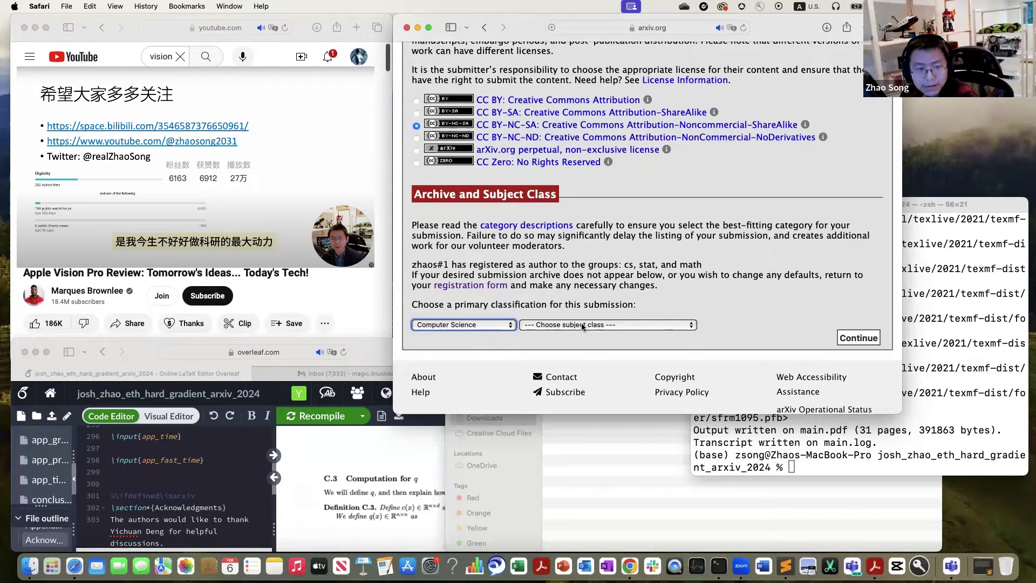
left_click(581, 324)
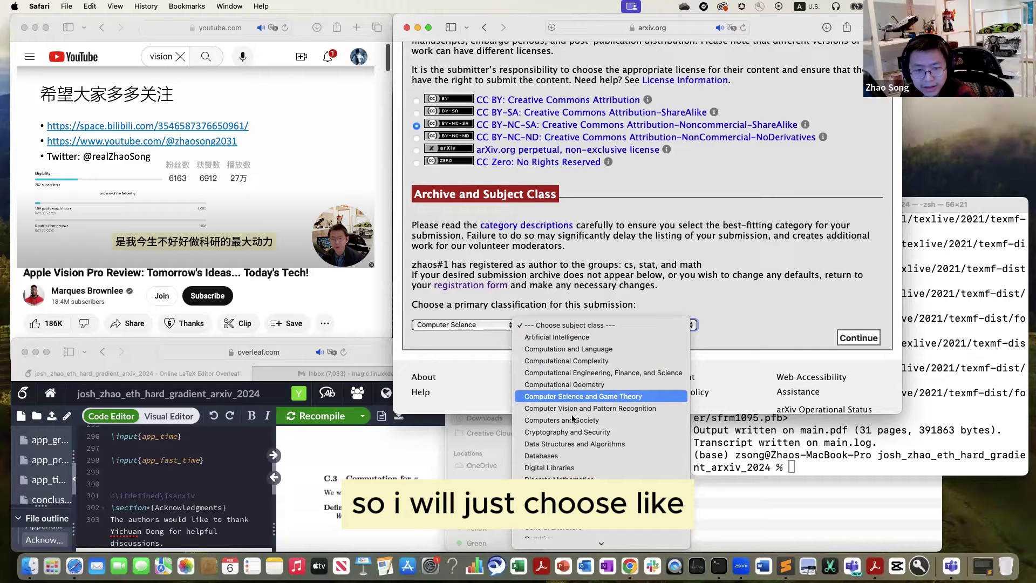
left_click(572, 444)
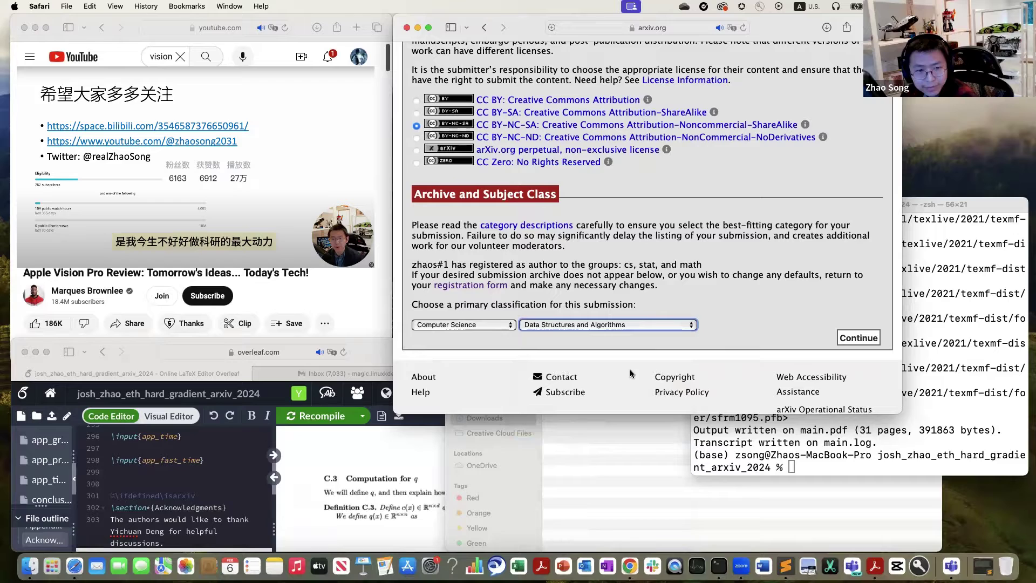
Continue to the Submission files page, opening and then cancelling the file chooser.
left_click(774, 326)
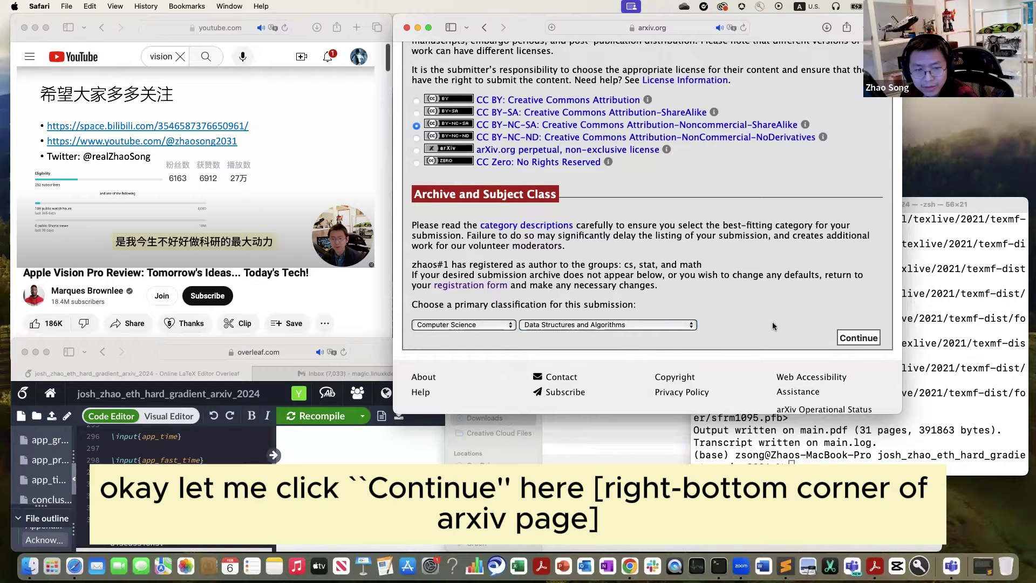
left_click(858, 338)
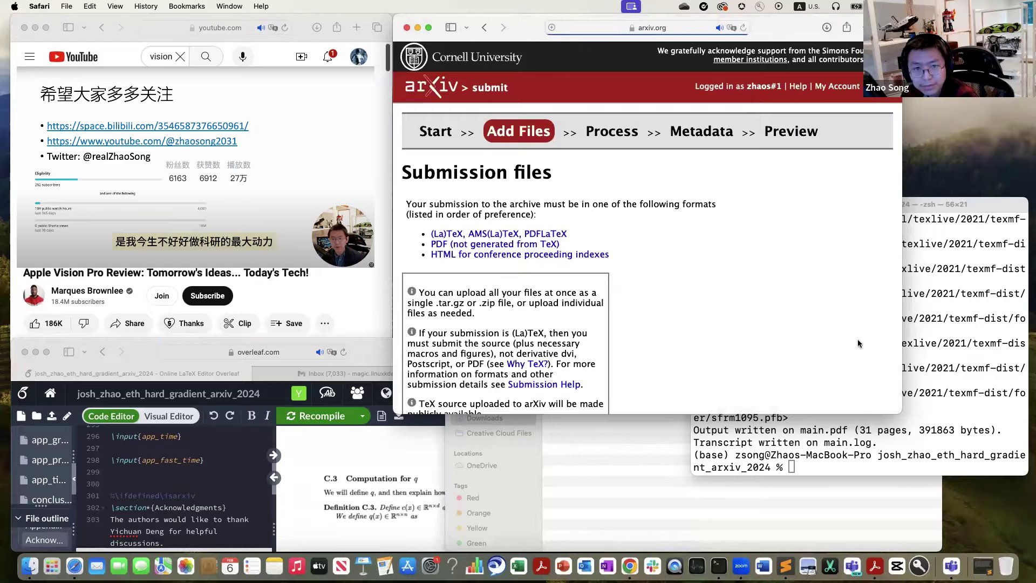
scroll(858, 343, "down", 4)
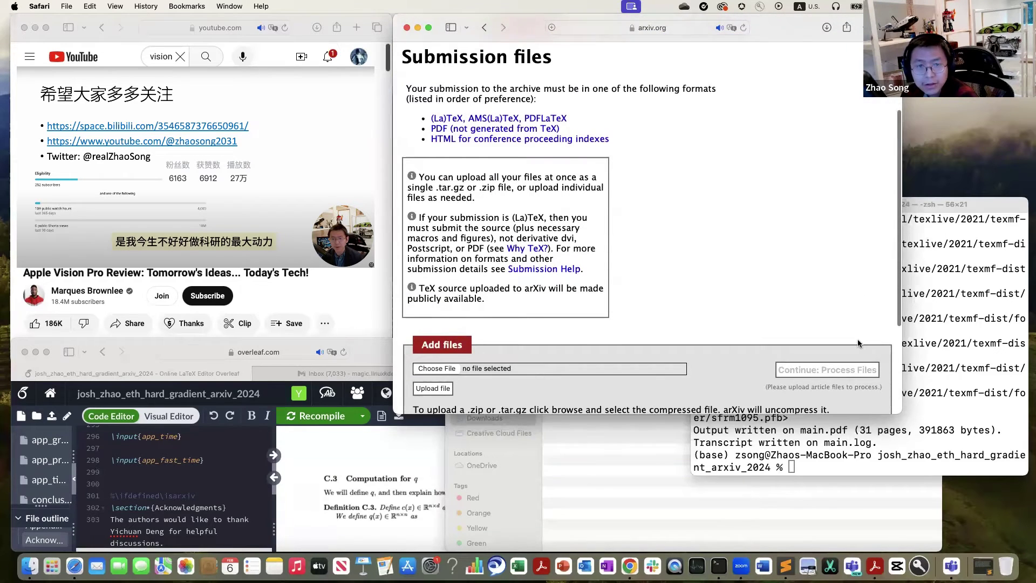
scroll(859, 343, "up", 4)
scroll(858, 343, "down", 5)
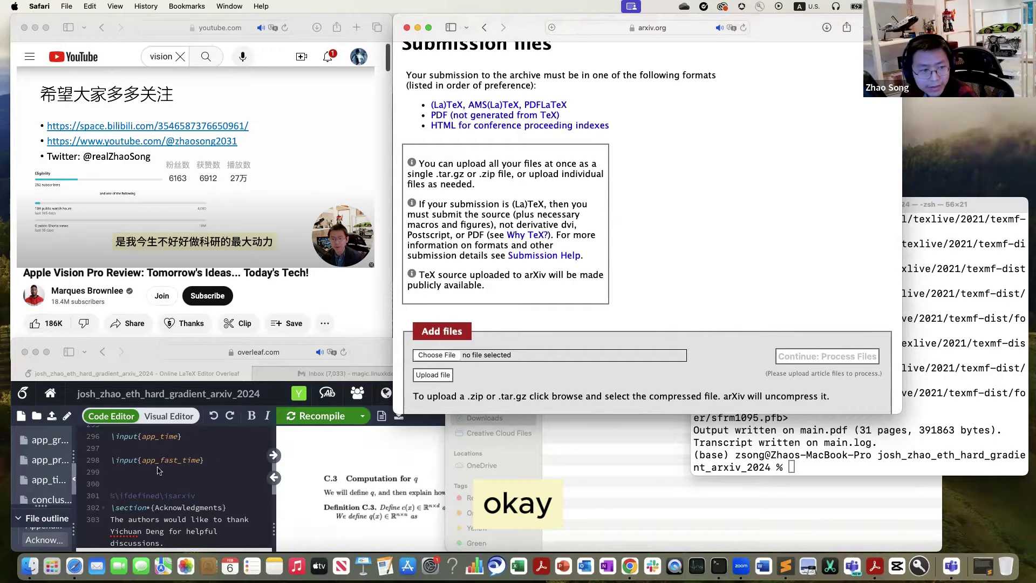
scroll(53, 486, "up", 3)
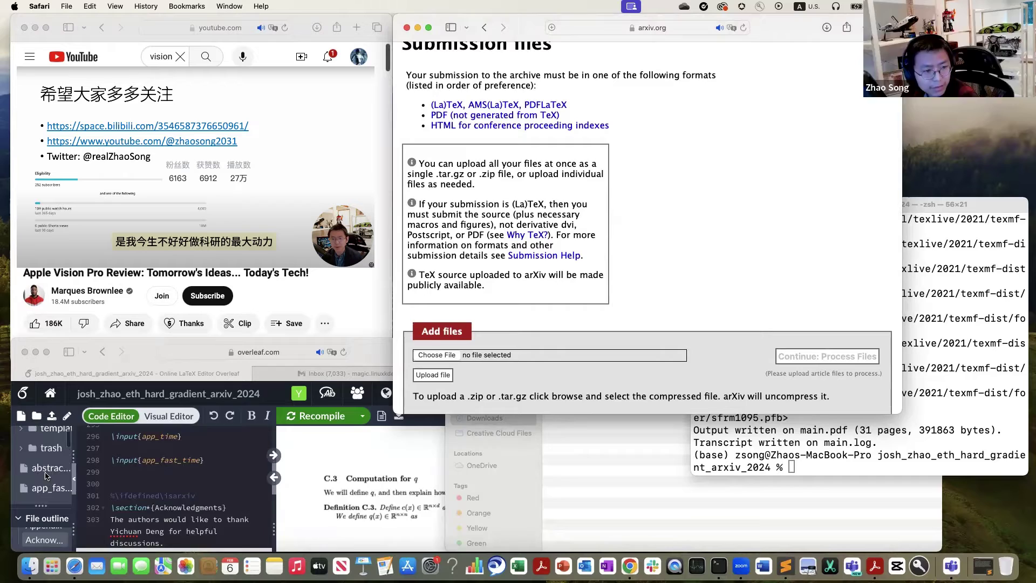
left_click(41, 468)
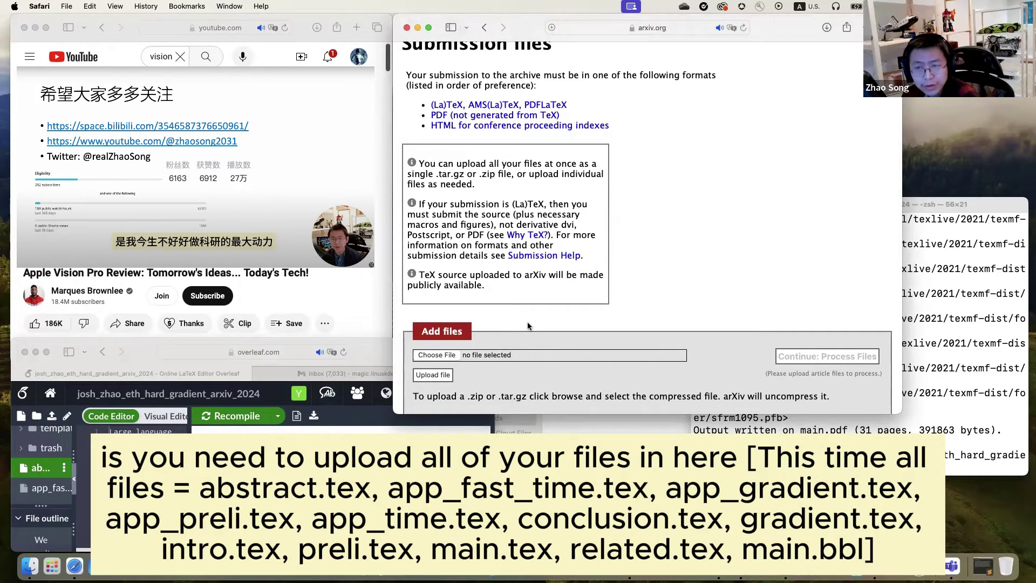
left_click(453, 355)
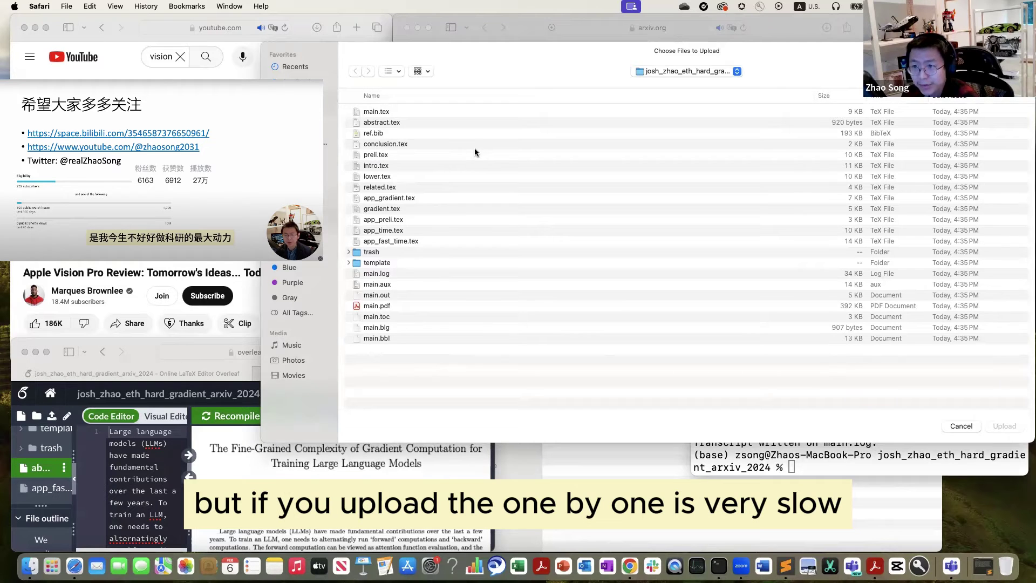
left_click(970, 427)
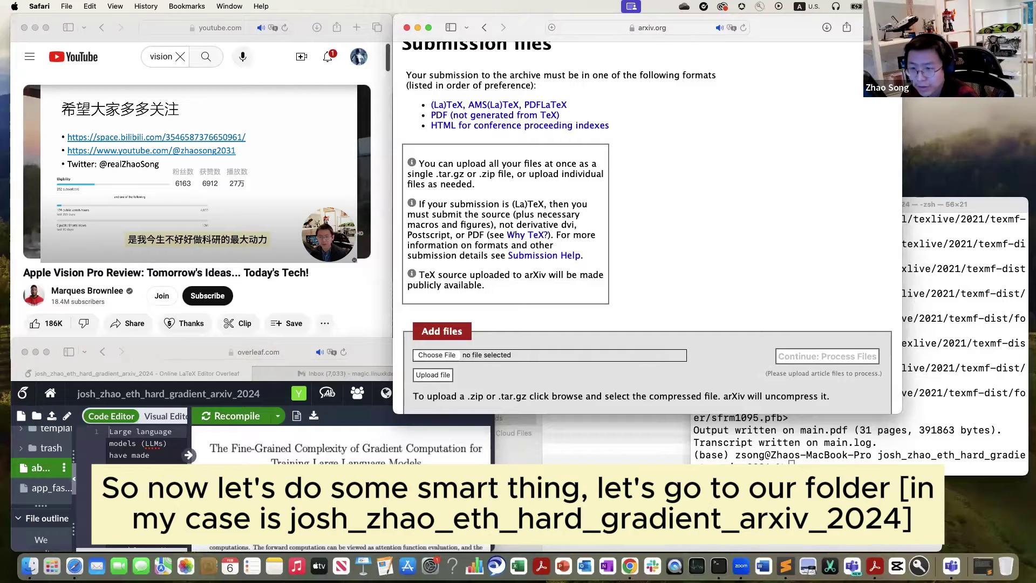
In Finder, open the project folder and select all of its .tex files.
key("super+Tab")
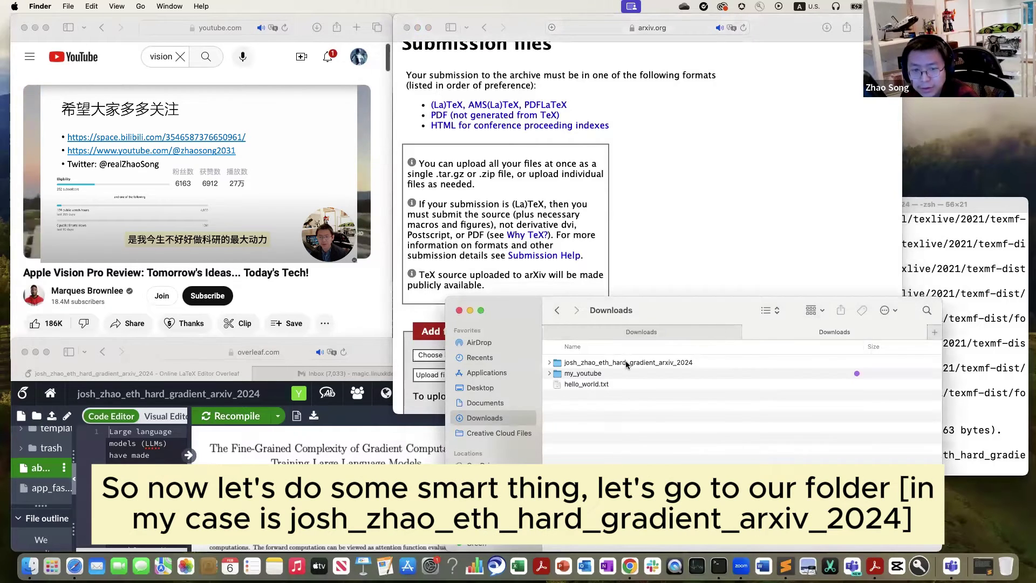
double_click(627, 364)
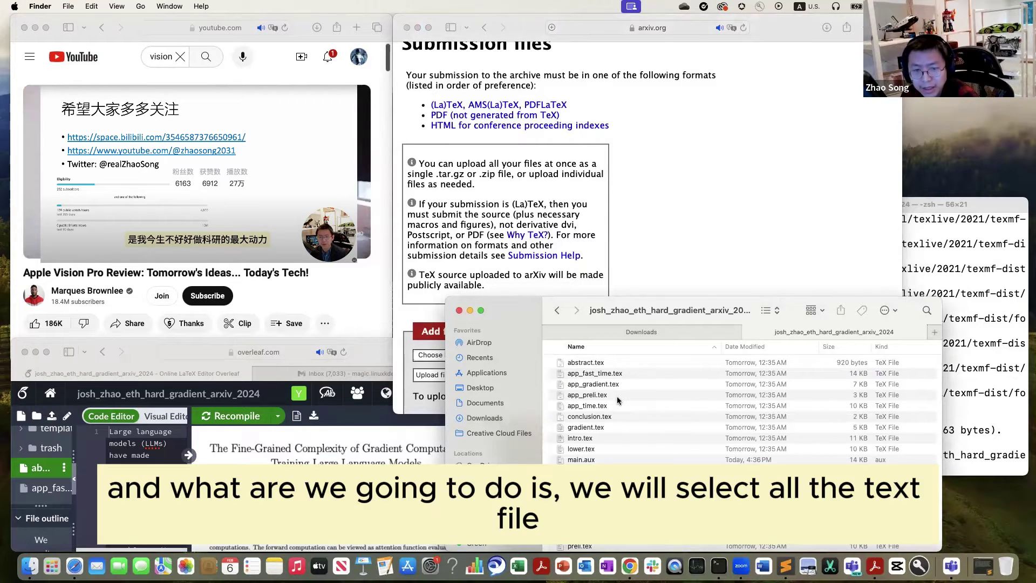
left_click(615, 363)
left_click(607, 450, "shift")
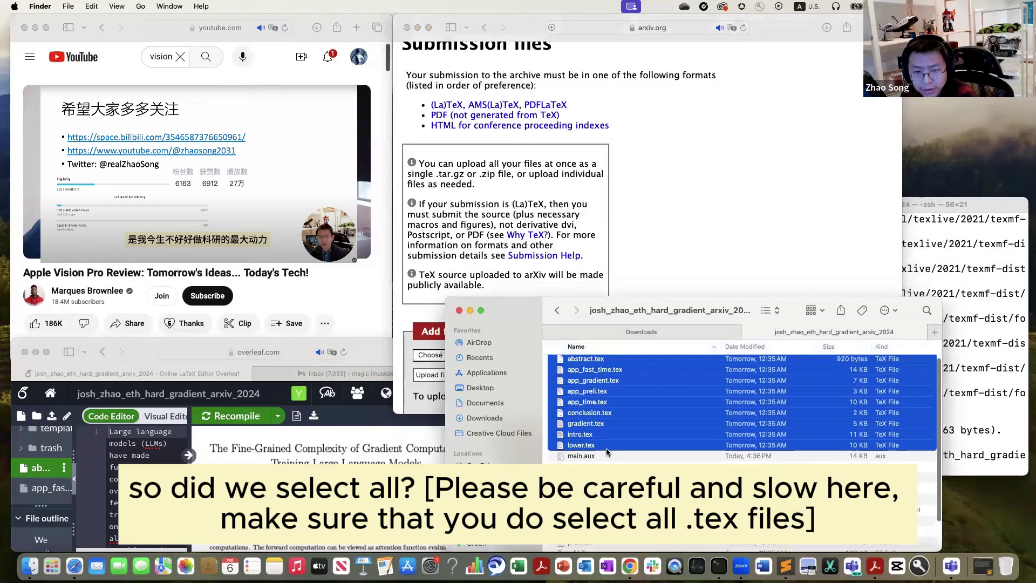
scroll(607, 452, "down", 3)
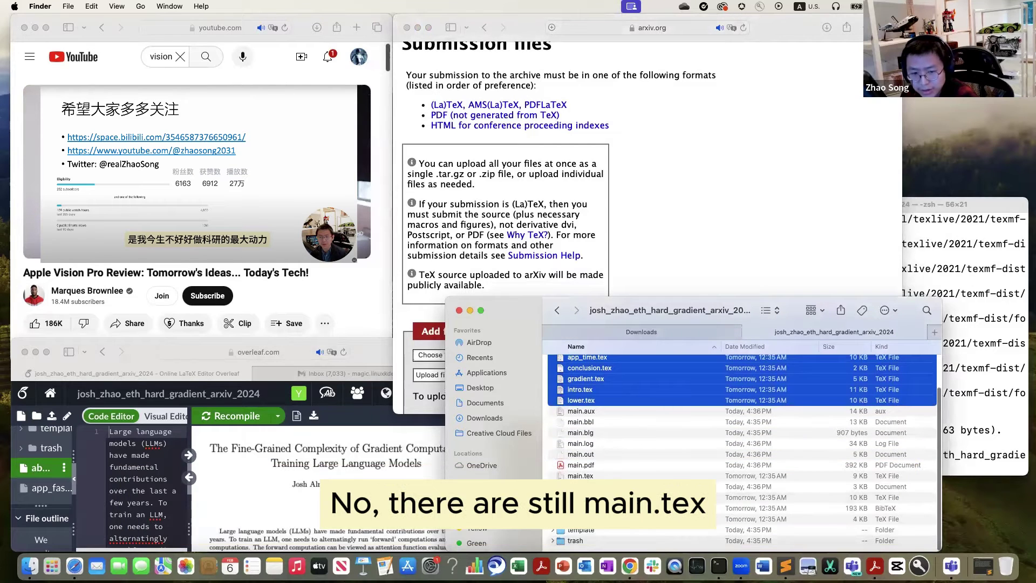
left_click(590, 476, "super")
left_click(582, 518, "super")
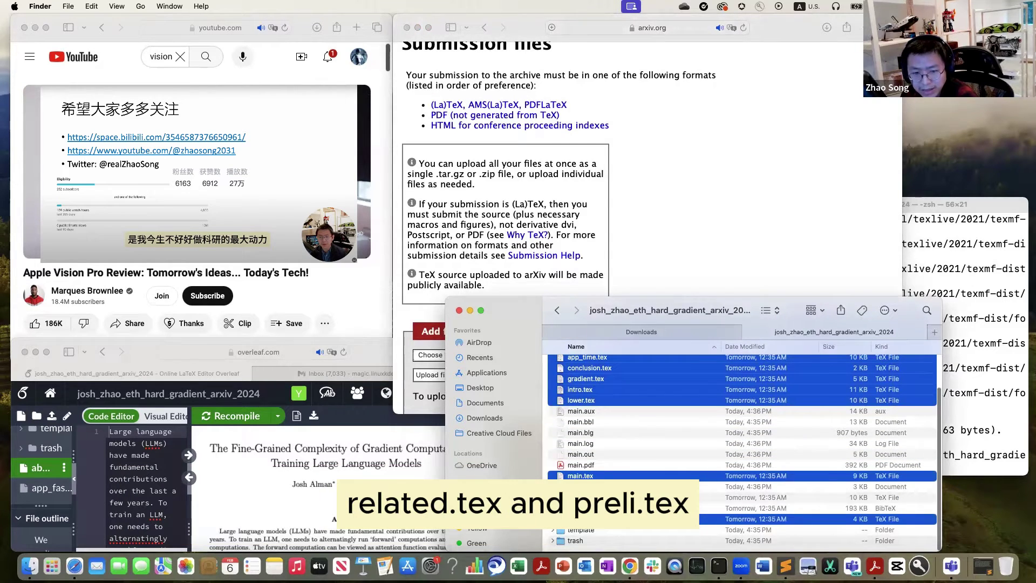
left_click(583, 497, "super")
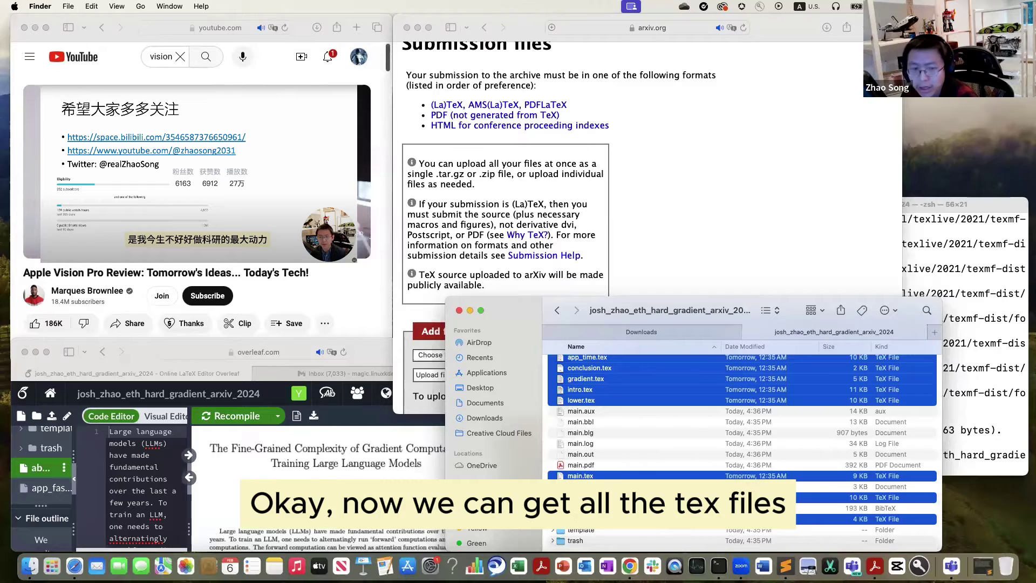
Add main.bbl to the selection and compress the chosen files into Archive.zip.
scroll(742, 453, "up", 2)
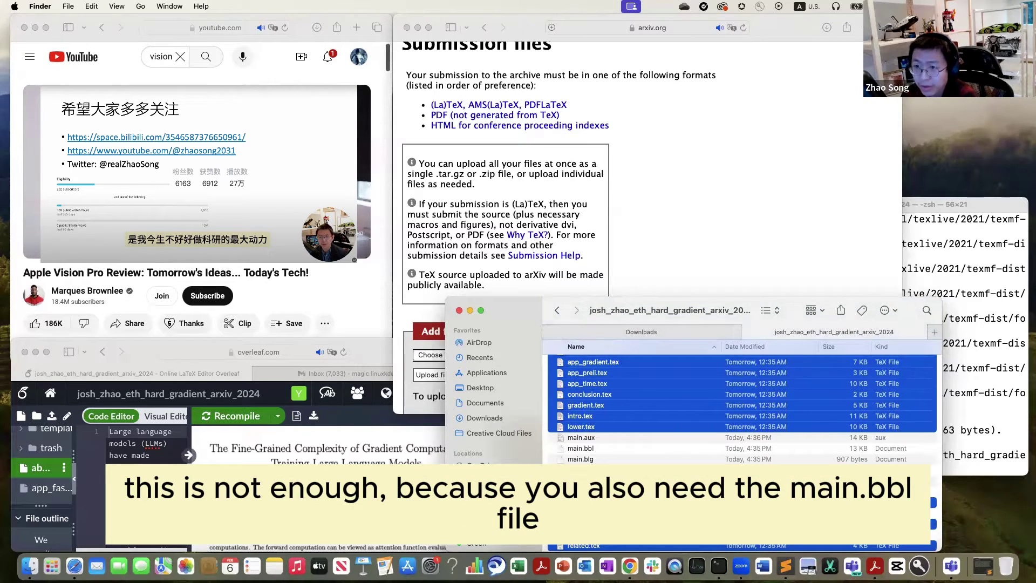
scroll(742, 432, "down", 1)
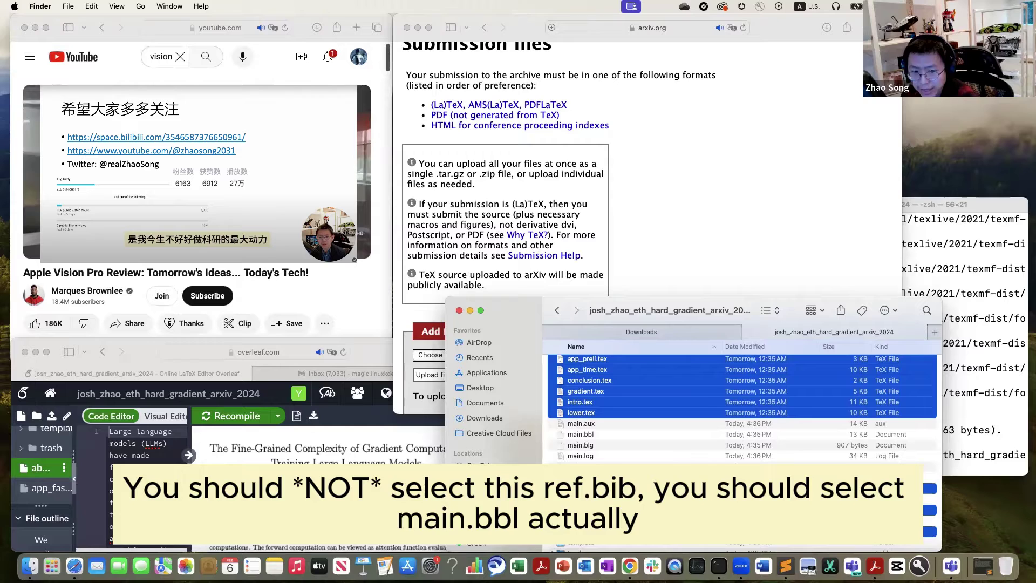
left_click(596, 435, "super")
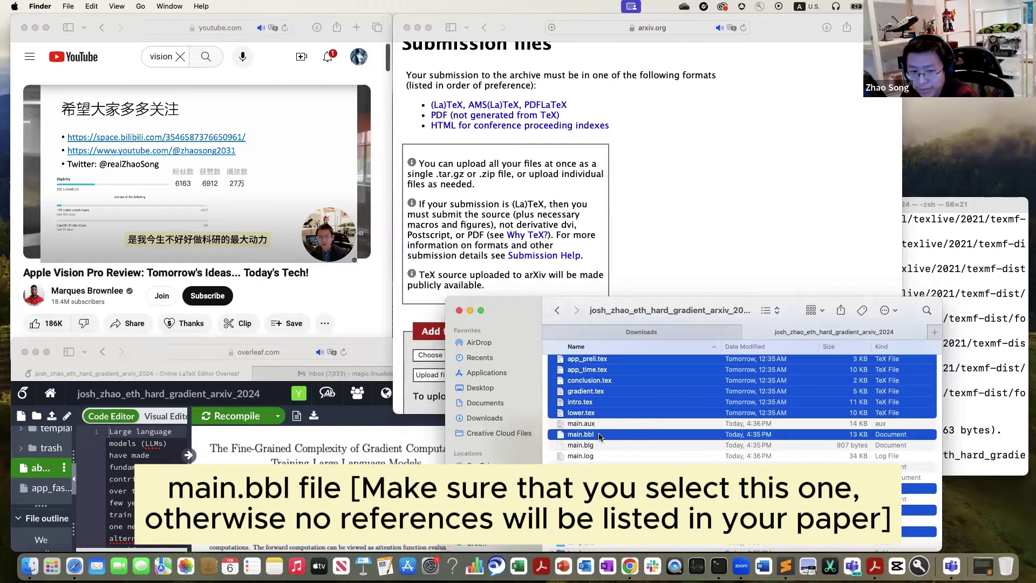
scroll(607, 421, "up", 3)
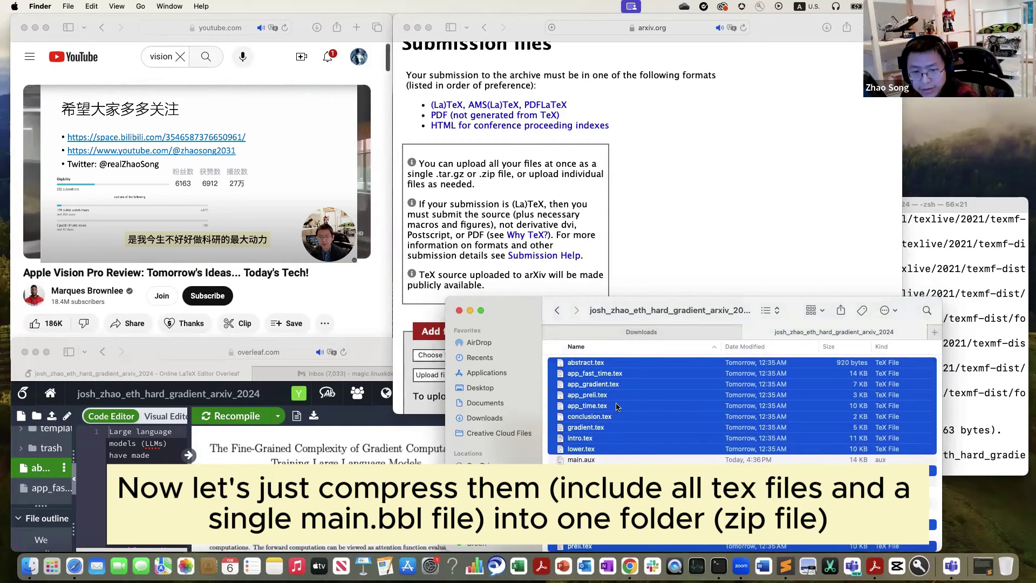
right_click(617, 407)
left_click(640, 408)
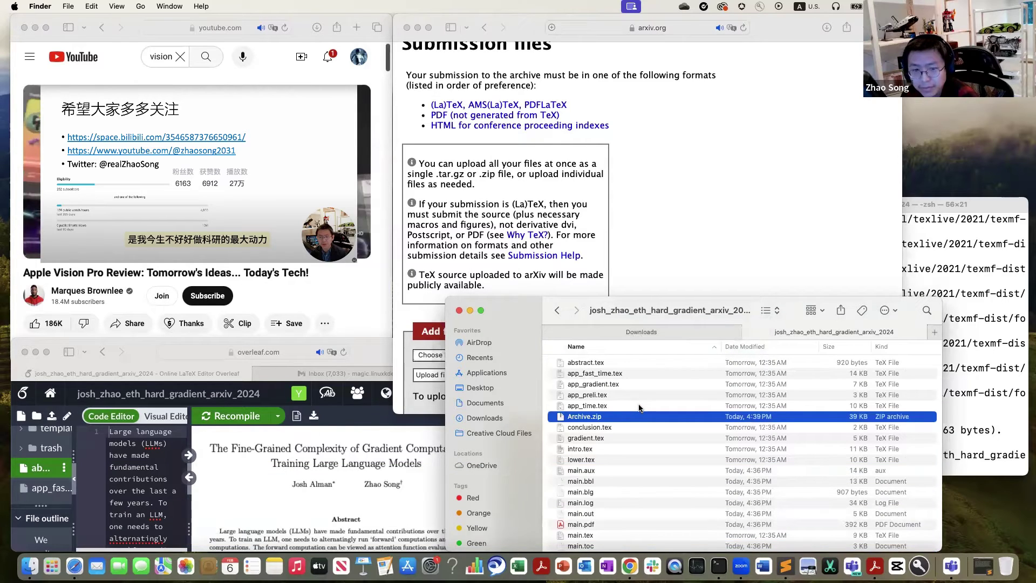
left_click(679, 234)
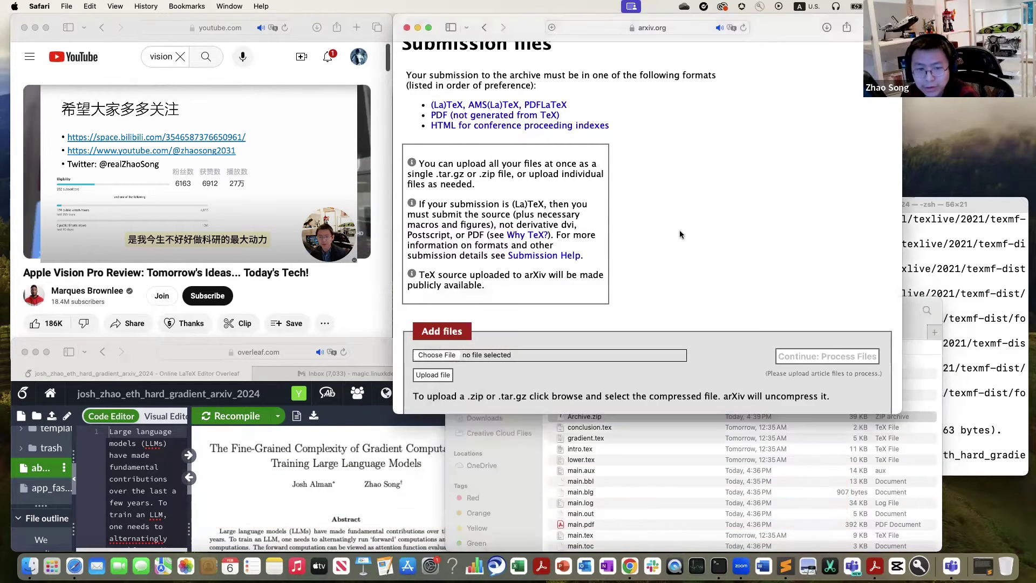
Upload Archive.zip as the arXiv submission's files.
left_click(453, 354)
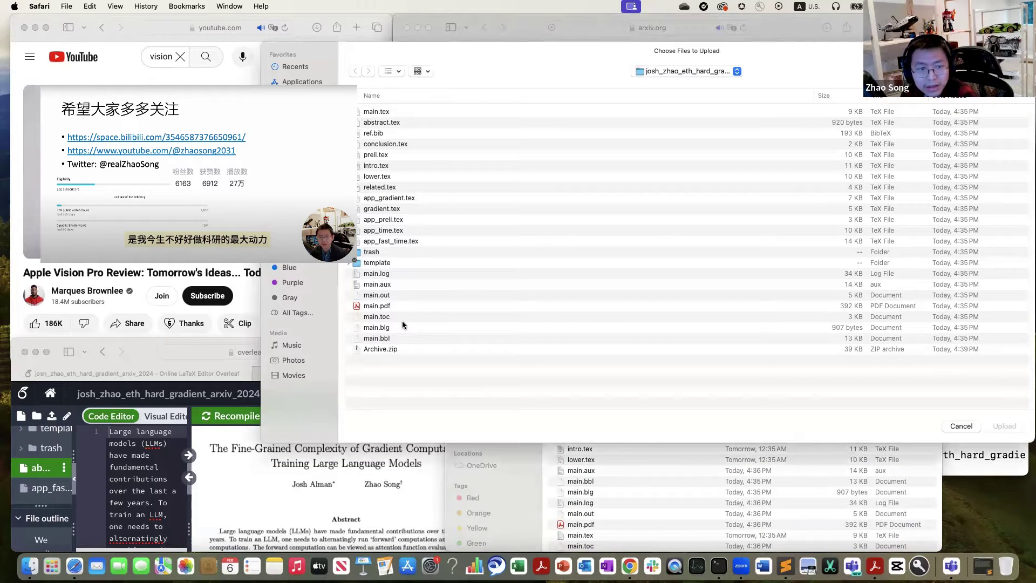
double_click(380, 348)
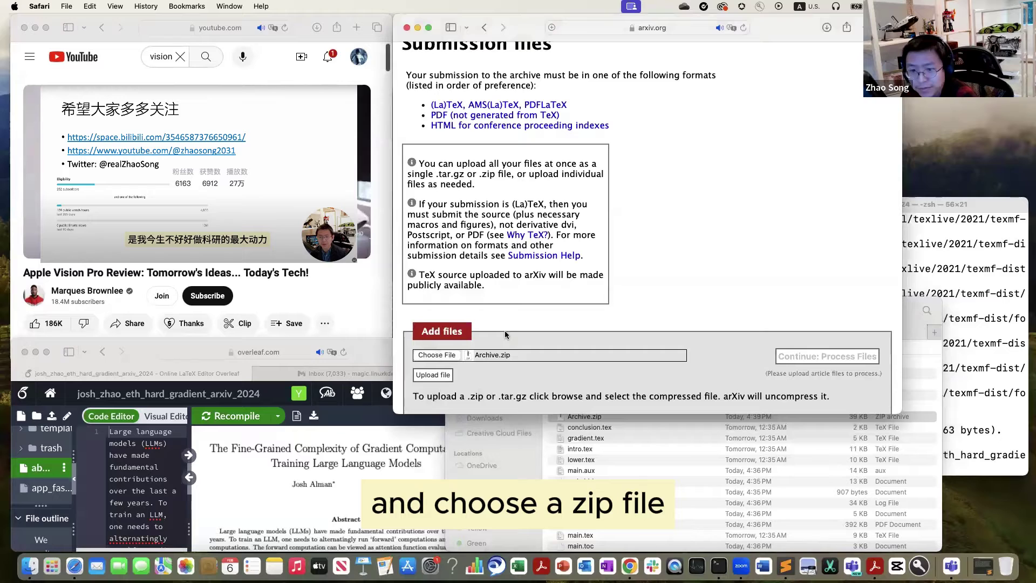
left_click(441, 376)
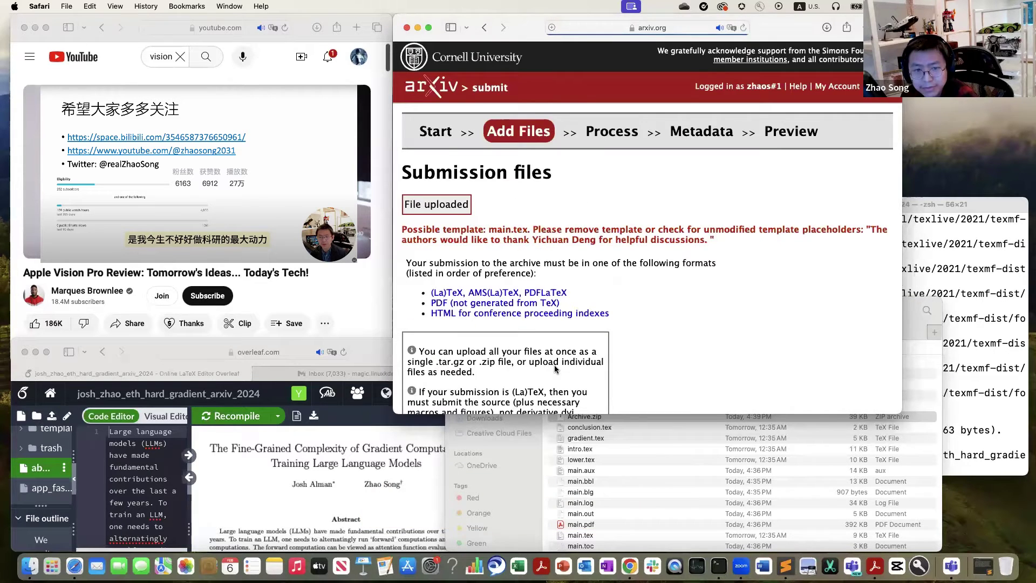
scroll(555, 369, "down", 8)
scroll(555, 365, "up", 1)
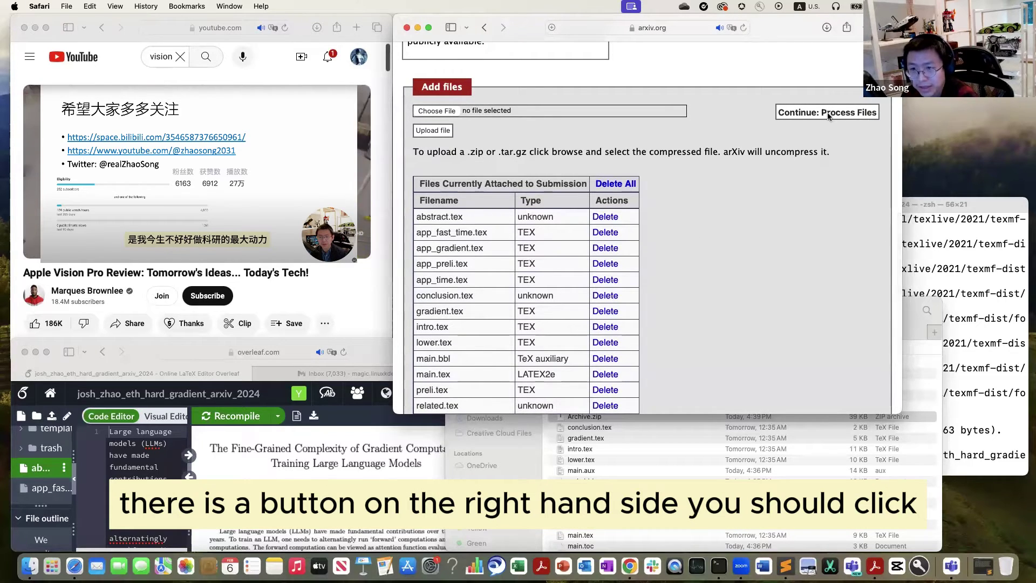
Process the uploaded files until arXiv reports 'Submission processed OK'.
left_click(828, 113)
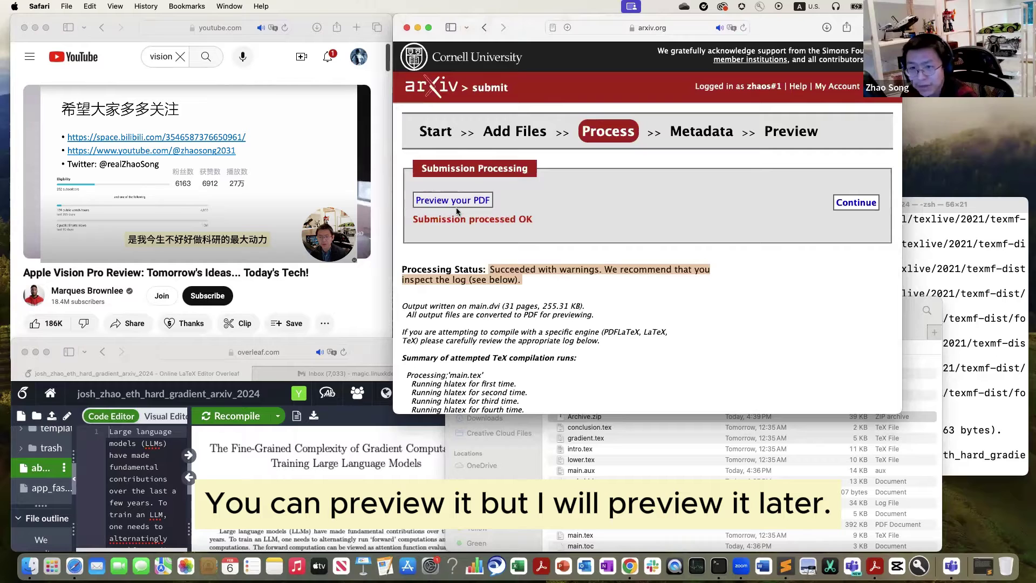
scroll(537, 246, "down", 2)
scroll(537, 246, "up", 1)
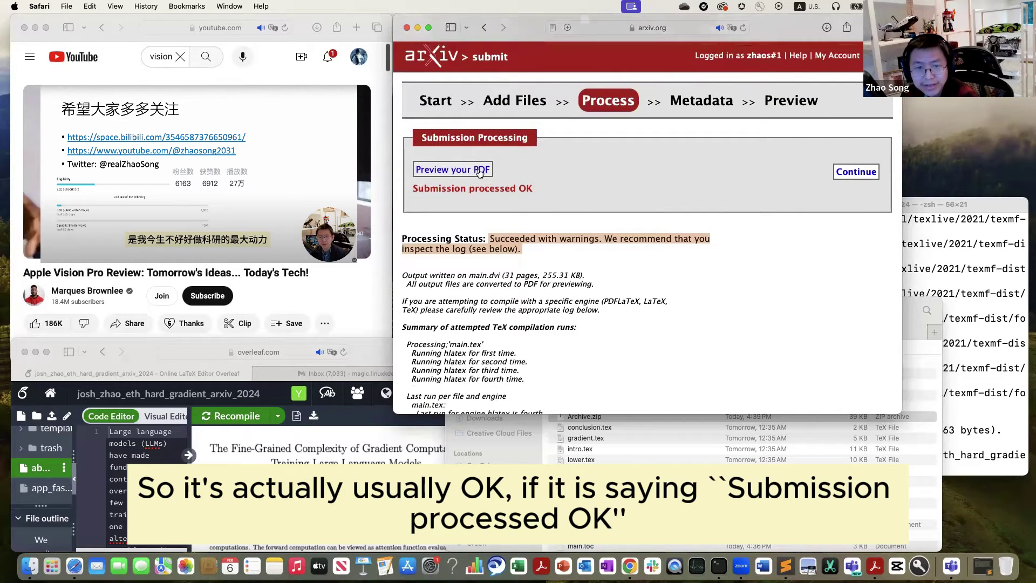
left_click_drag(413, 187, 552, 189)
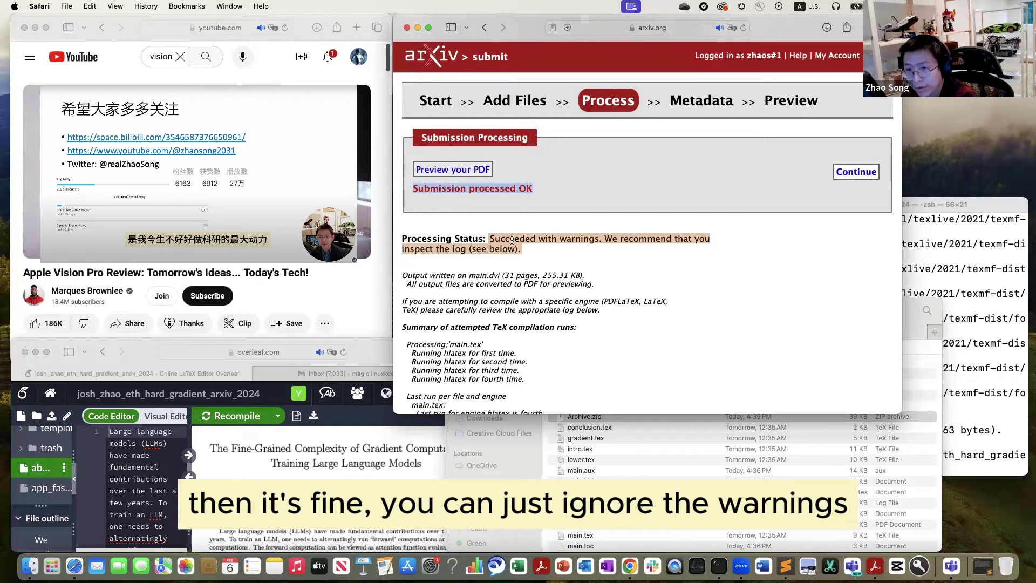
Continue to the Metadata step and paste the paper title from hello_world.txt into Title.
left_click(855, 172)
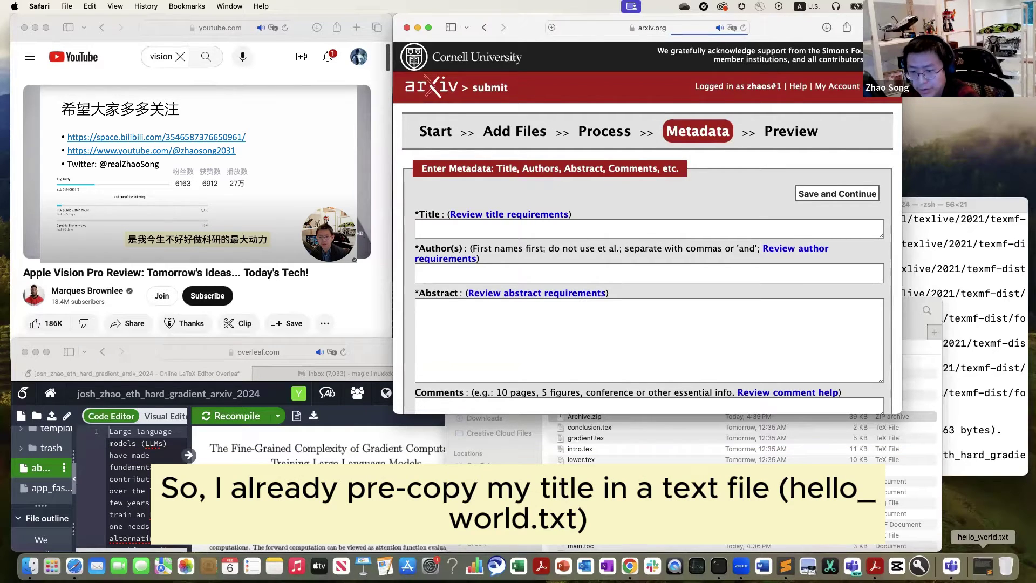
key("super+Tab")
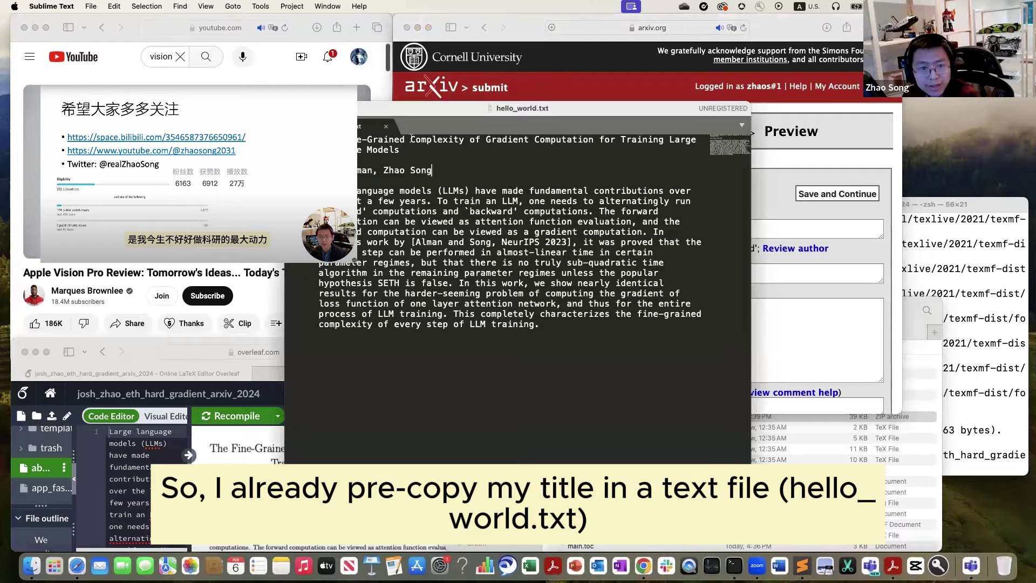
left_click_drag(434, 112, 719, 184)
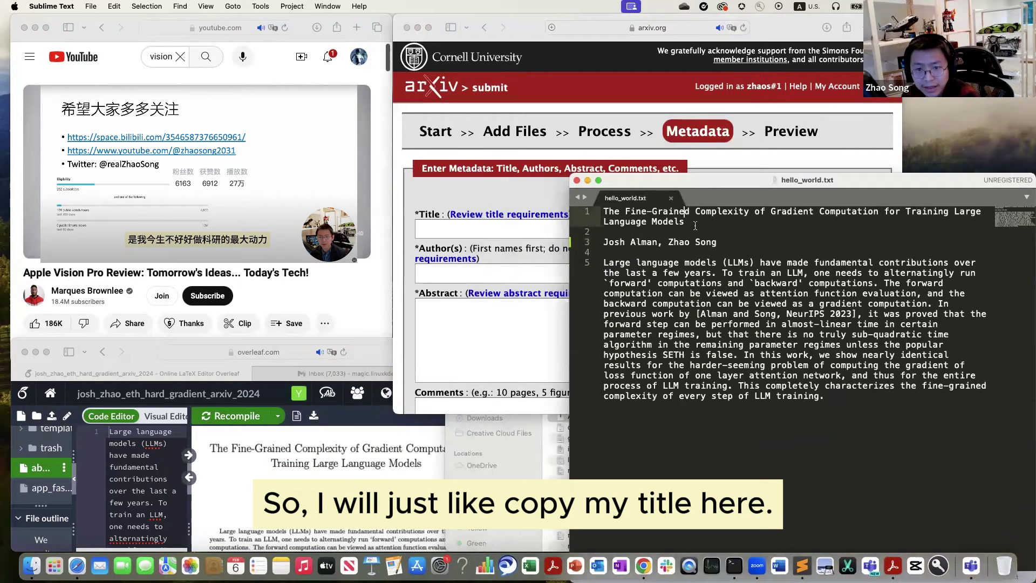
left_click(496, 229)
type("The Fine-Grained Complexity of Gradient Computation for Training Large Language Models")
Paste both authors' names, comma-separated, into Author(s), then copy the abstract paragraph.
left_click(492, 274)
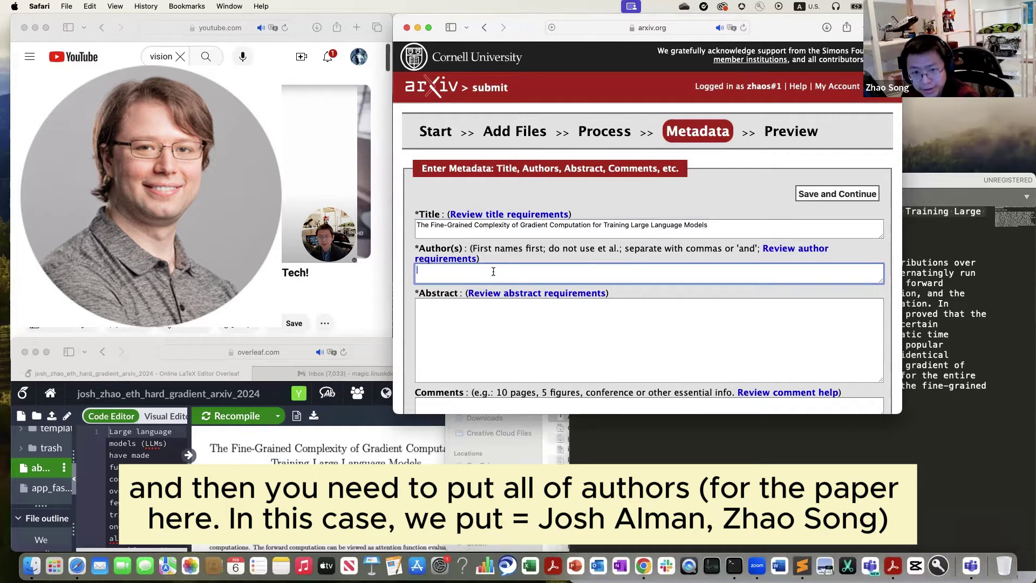
left_click_drag(625, 247, 756, 246)
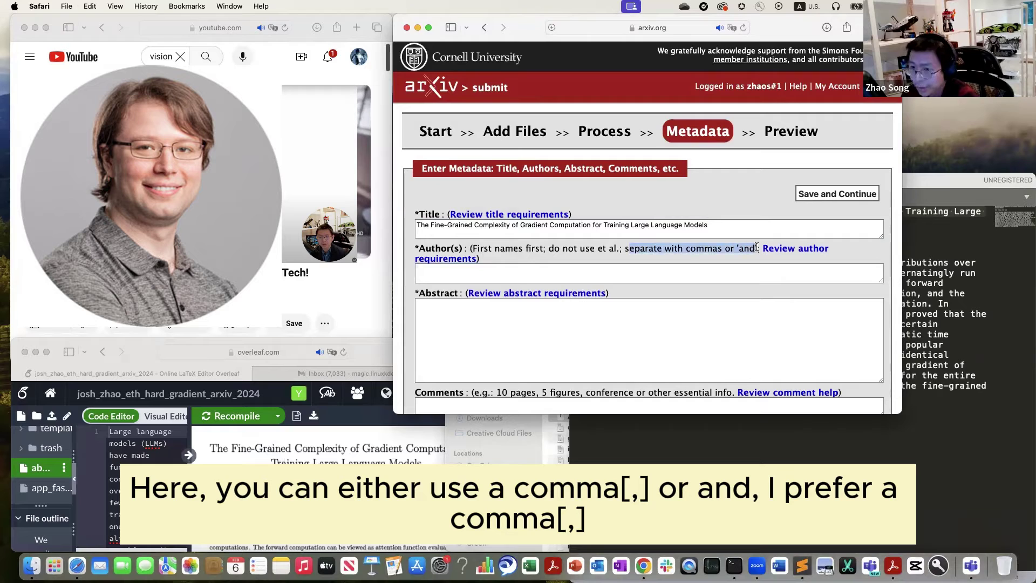
left_click(941, 241)
triple_click(683, 243)
key("super+c")
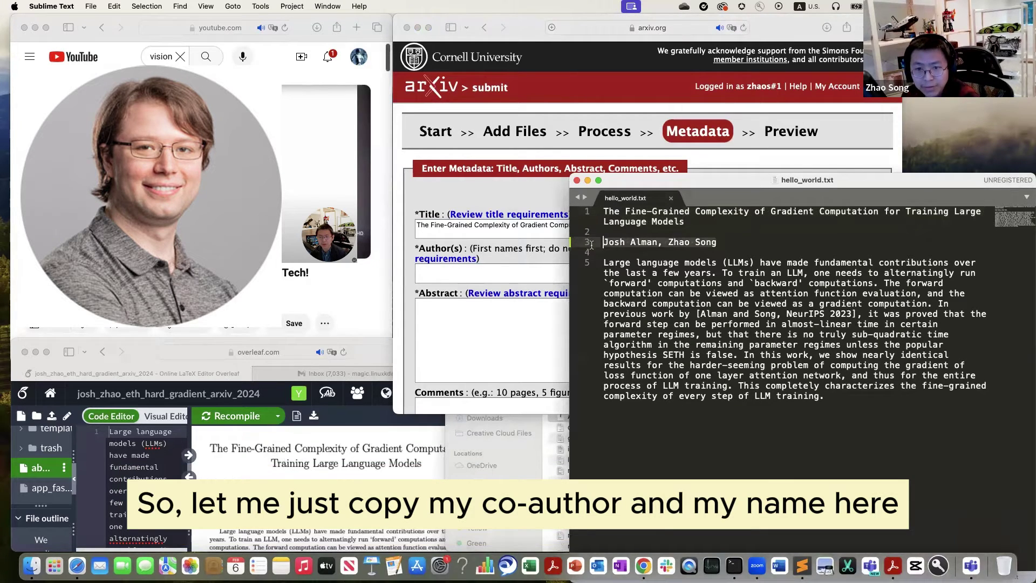
left_click(499, 274)
key("super+v")
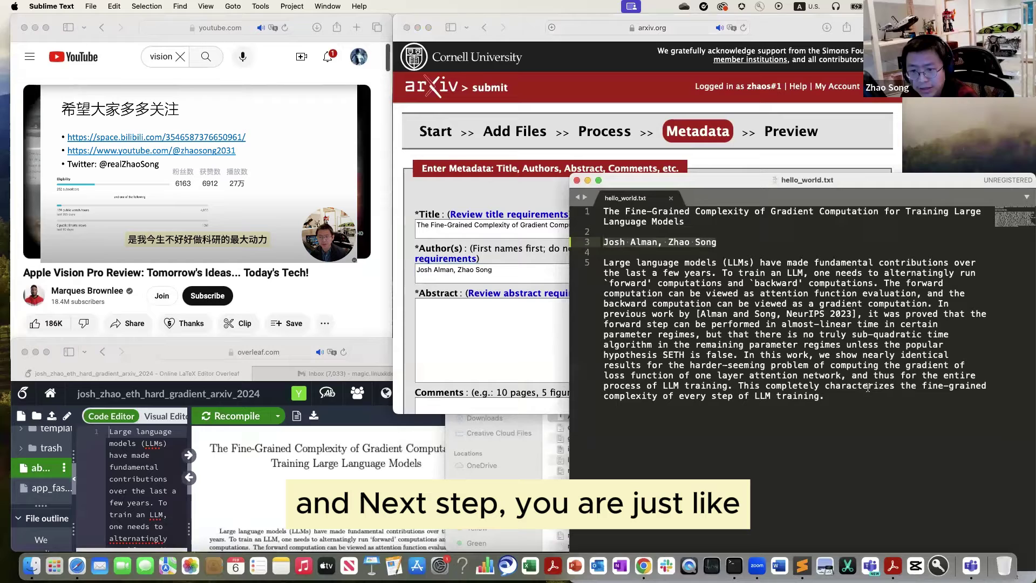
left_click_drag(839, 399, 552, 261)
key("super+c")
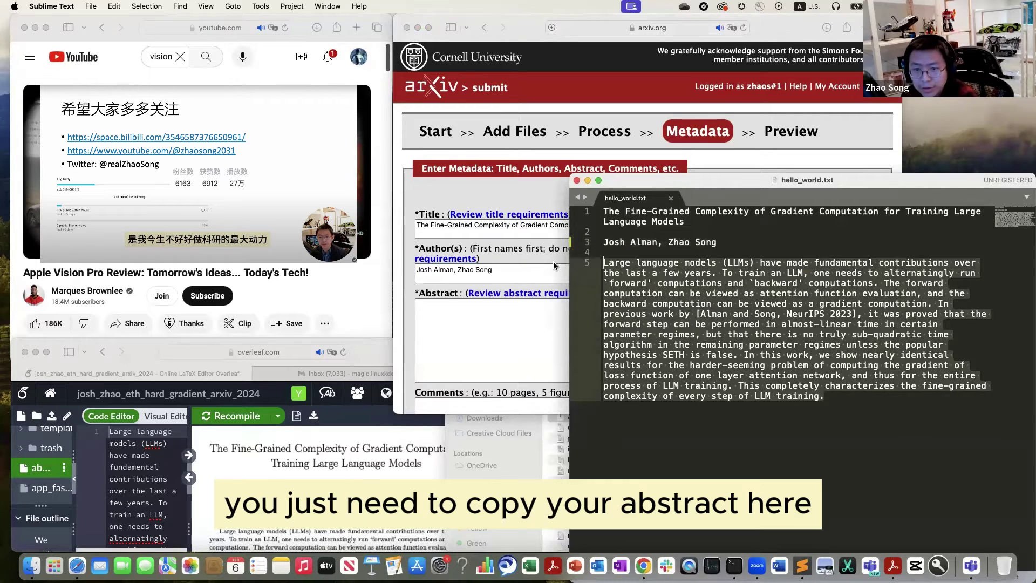
Paste the copied abstract into the Abstract field.
left_click(481, 316)
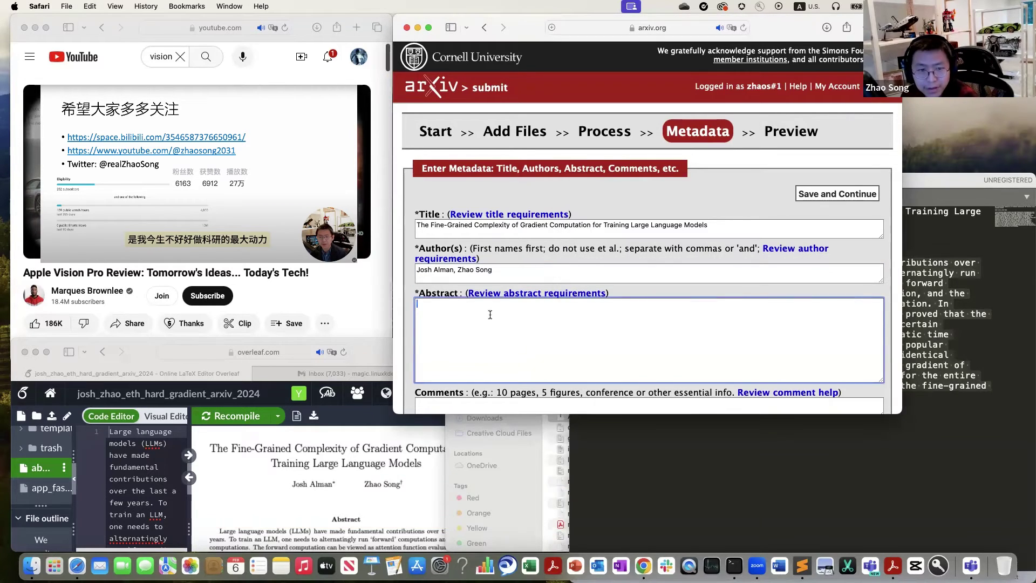
key("super+v")
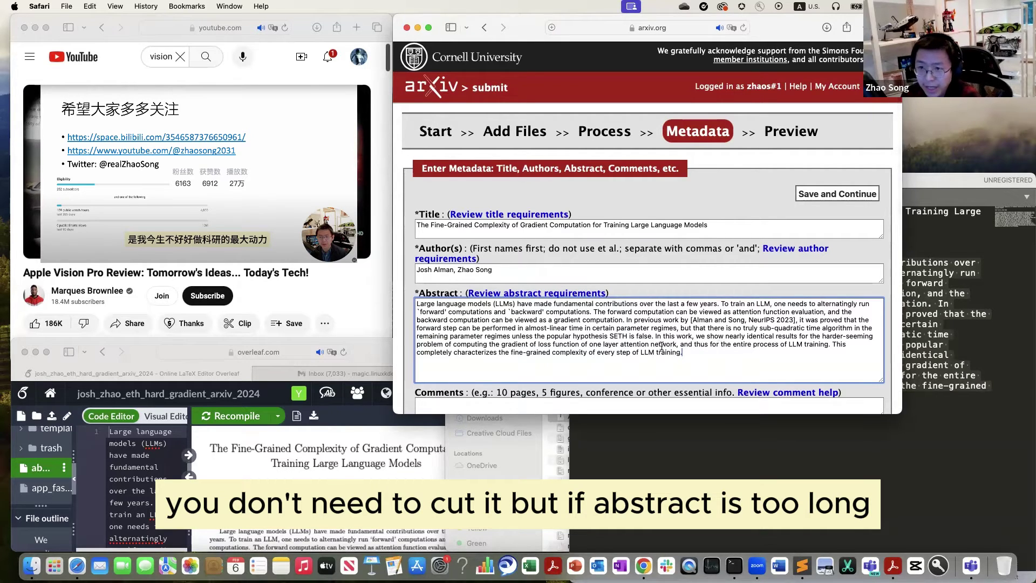
scroll(662, 346, "down", 2)
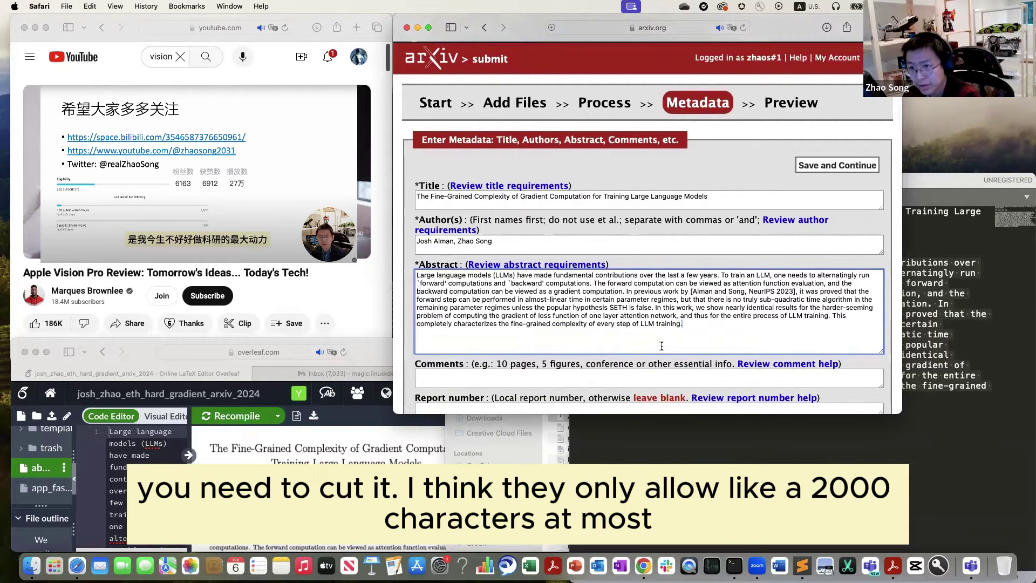
scroll(594, 362, "down", 1)
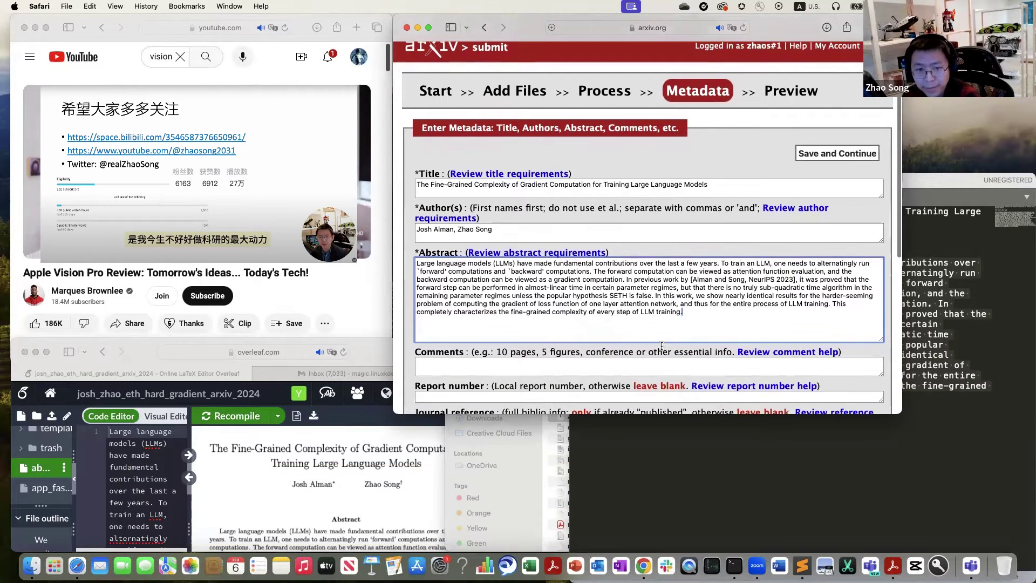
Leave Comments empty after erasing the trial 'NeurIPS 2019' text, and save the metadata.
left_click(569, 370)
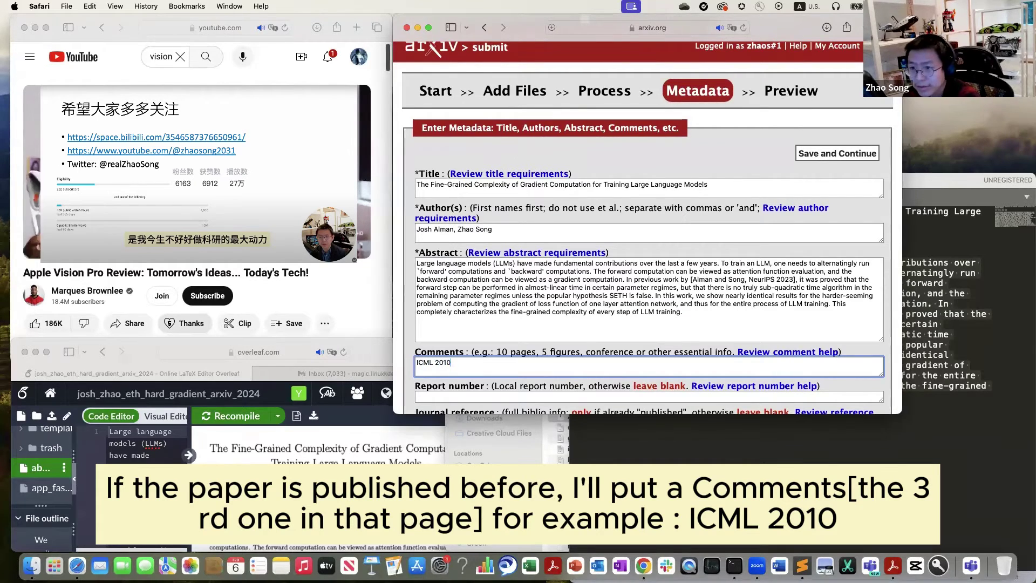
key("BackSpace")
key("BackSpace")
key("BackSpace")
key("BackSpace")
key("BackSpace")
key("BackSpace")
key("BackSpace")
key("BackSpace")
key("BackSpace")
type("N")
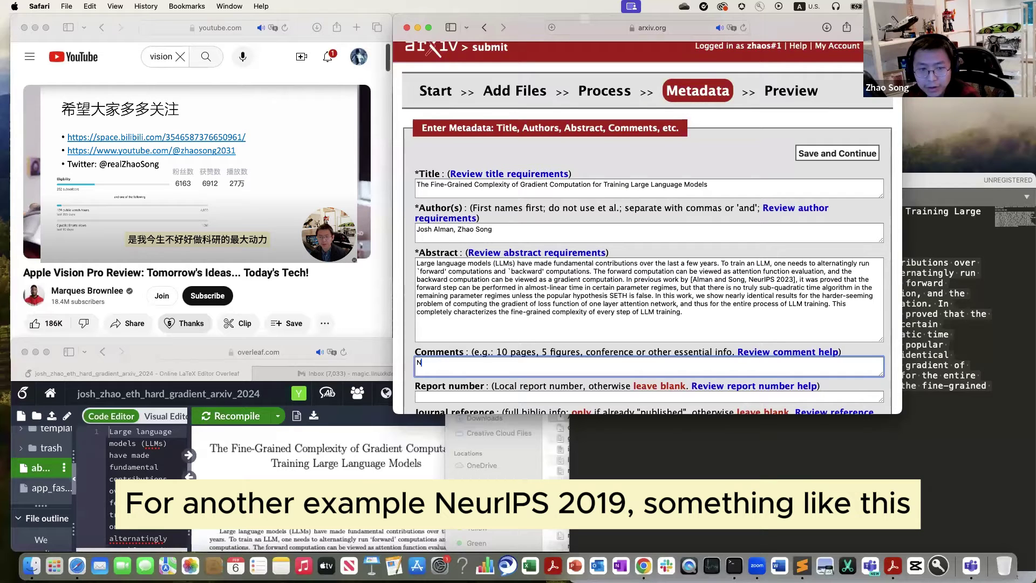
type("eurIPS 2019")
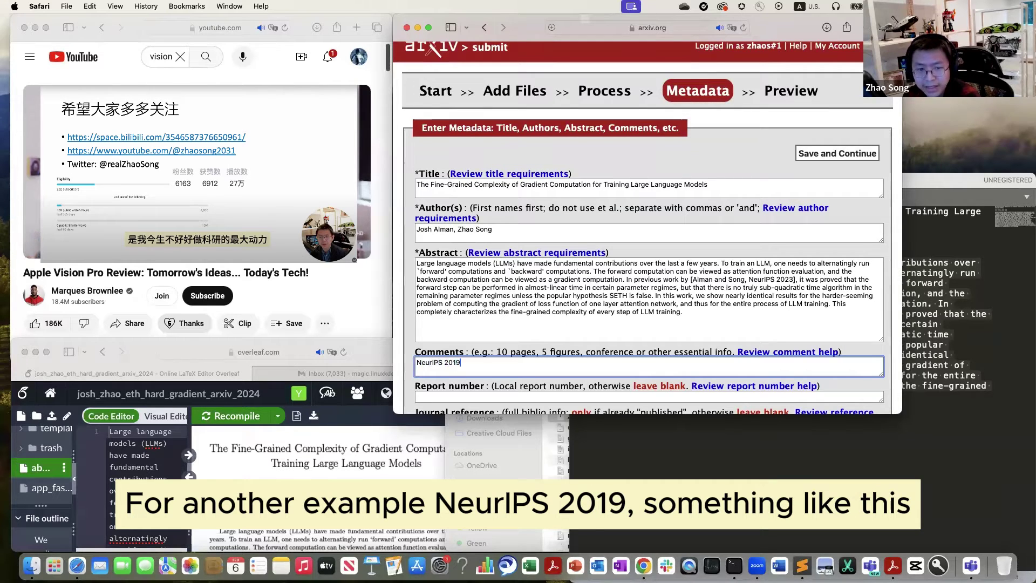
key("BackSpace")
key("BackSpace")
key("BackSpace")
key("BackSpace")
key("BackSpace")
key("BackSpace")
key("BackSpace")
key("BackSpace")
key("BackSpace")
key("BackSpace")
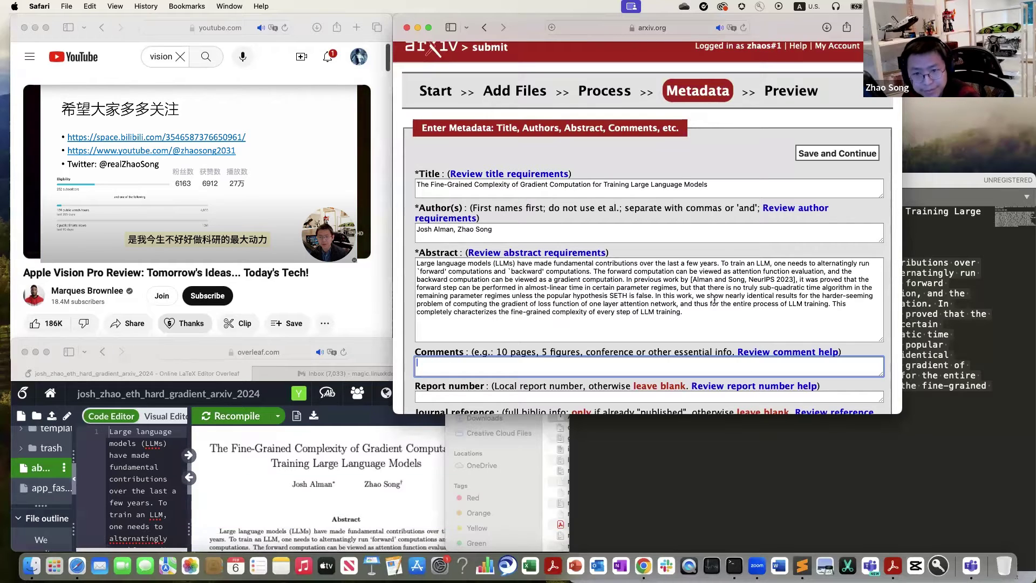
scroll(714, 299, "down", 1)
scroll(715, 300, "down", 3)
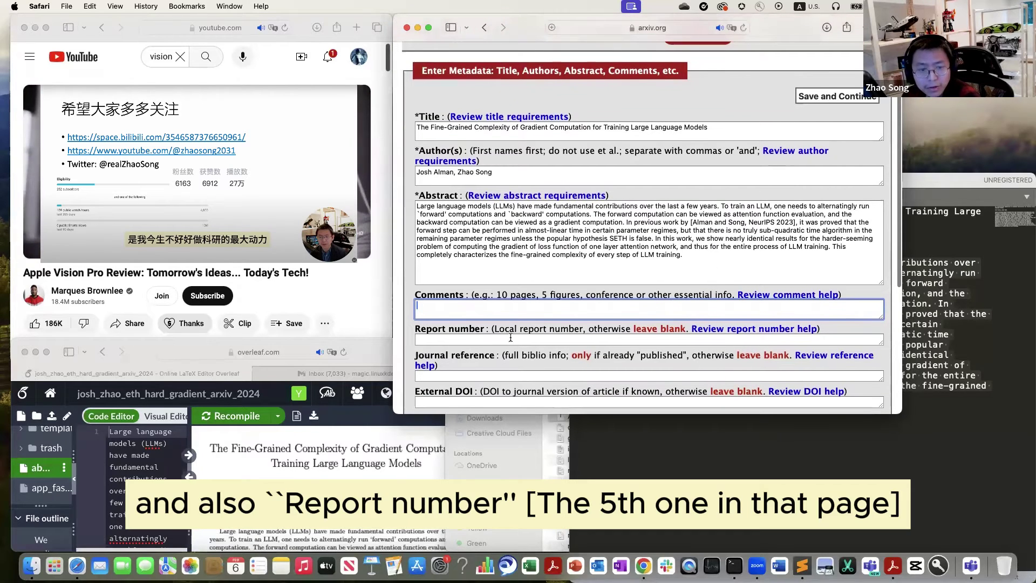
scroll(469, 378, "down", 6)
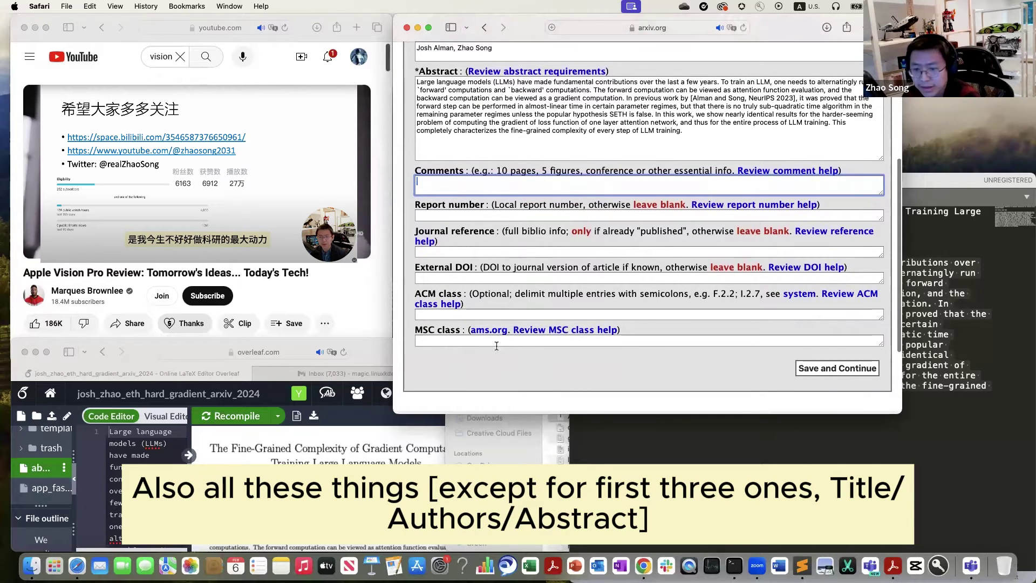
scroll(496, 345, "up", 12)
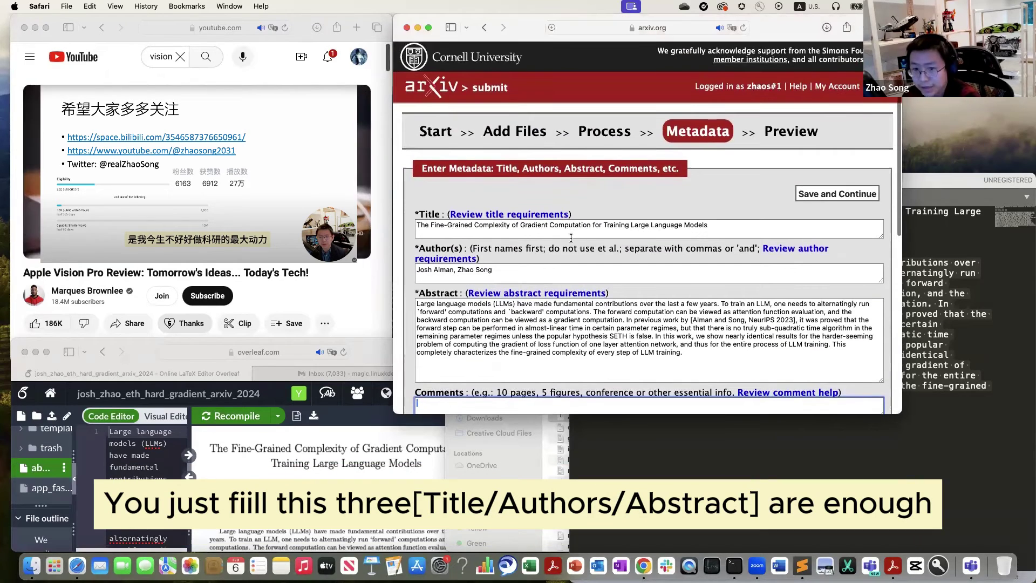
left_click(840, 194)
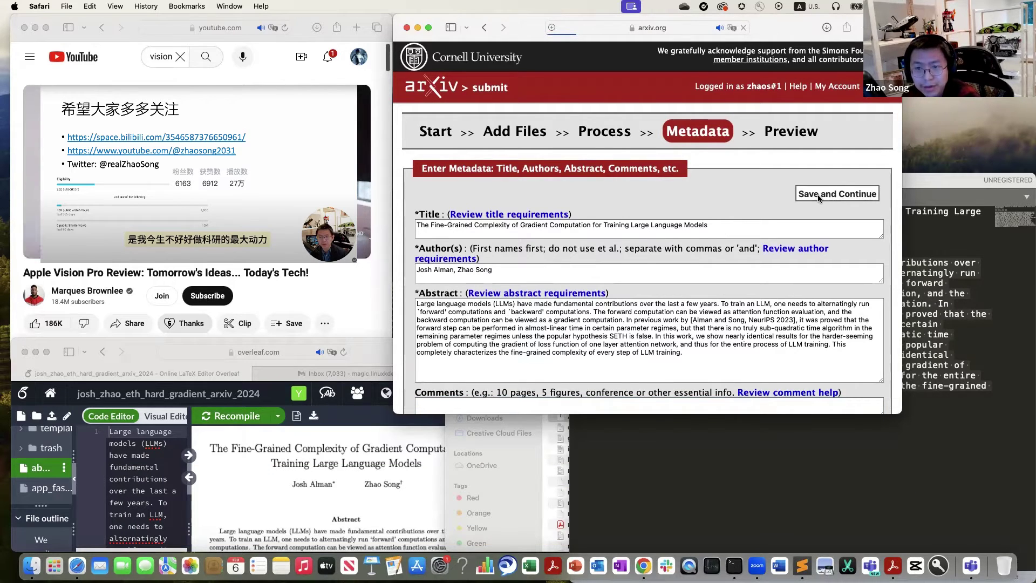
scroll(772, 284, "down", 10)
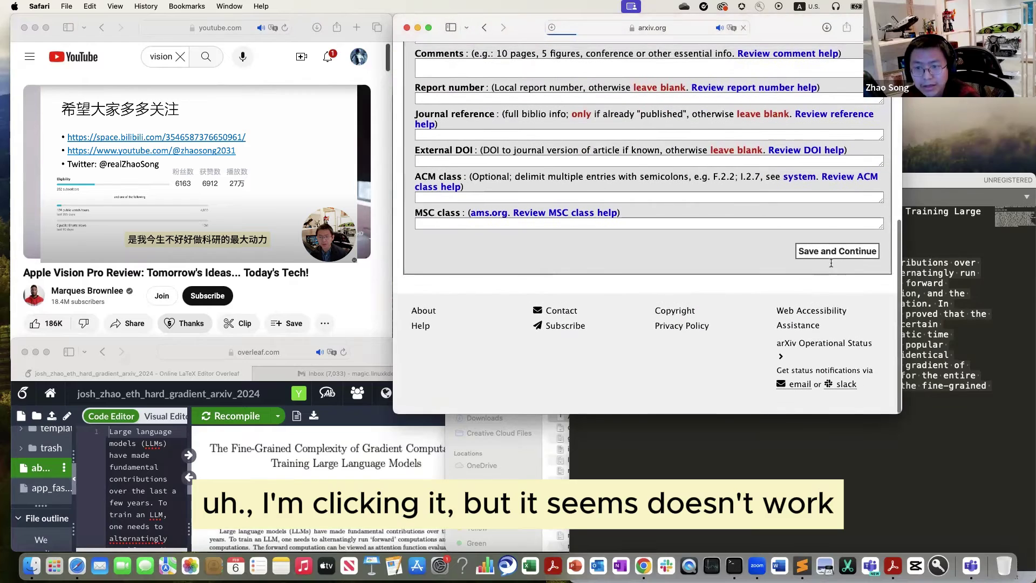
Retry saving the metadata and compare the previewed title with the paper.
left_click(814, 251)
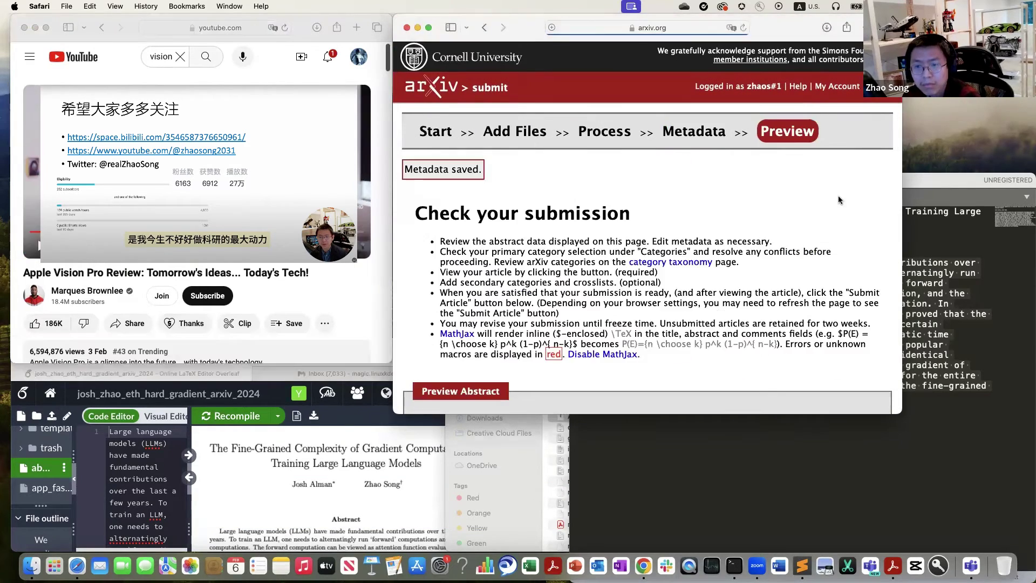
scroll(826, 199, "down", 1)
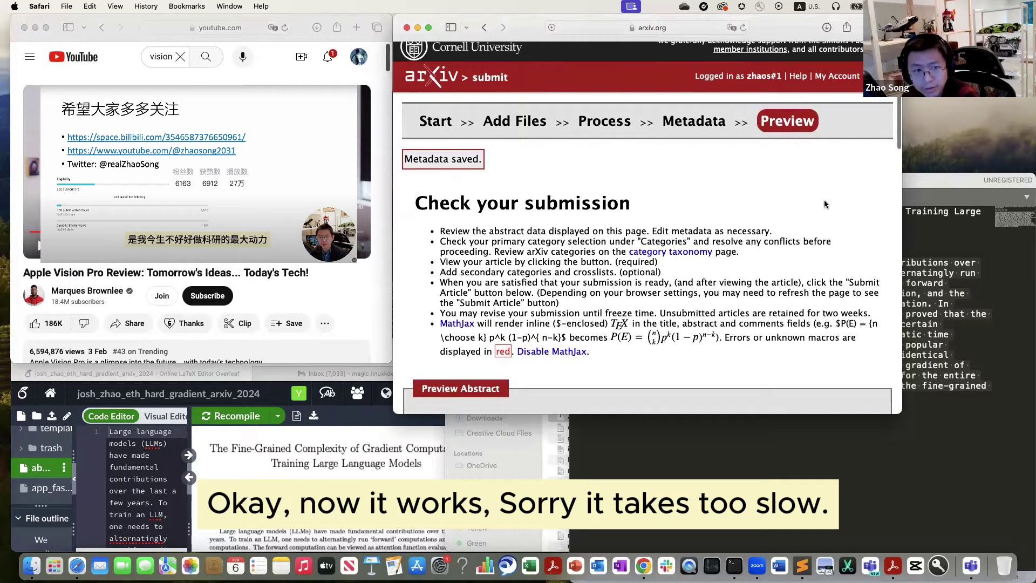
scroll(549, 311, "down", 10)
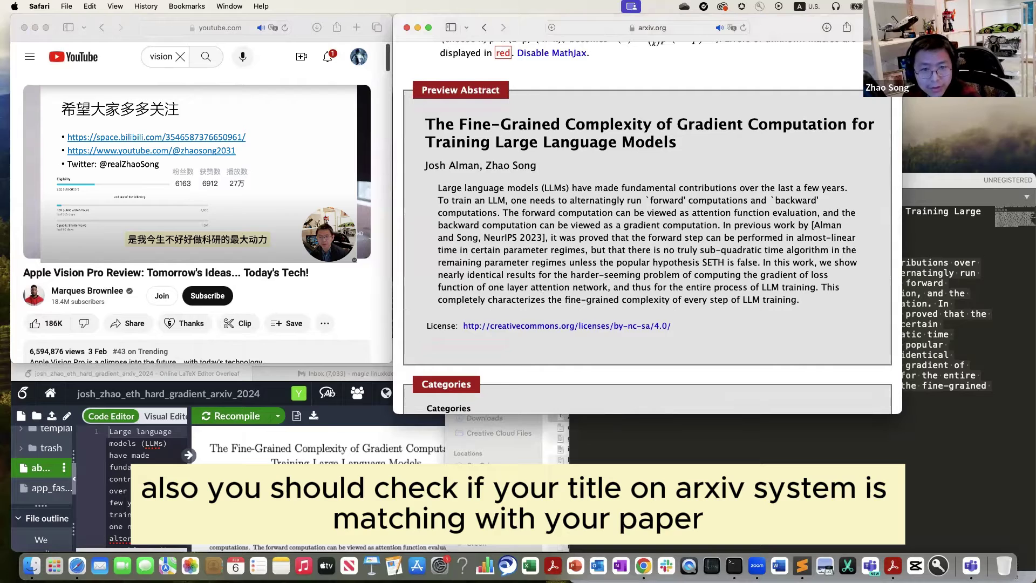
left_click(283, 492)
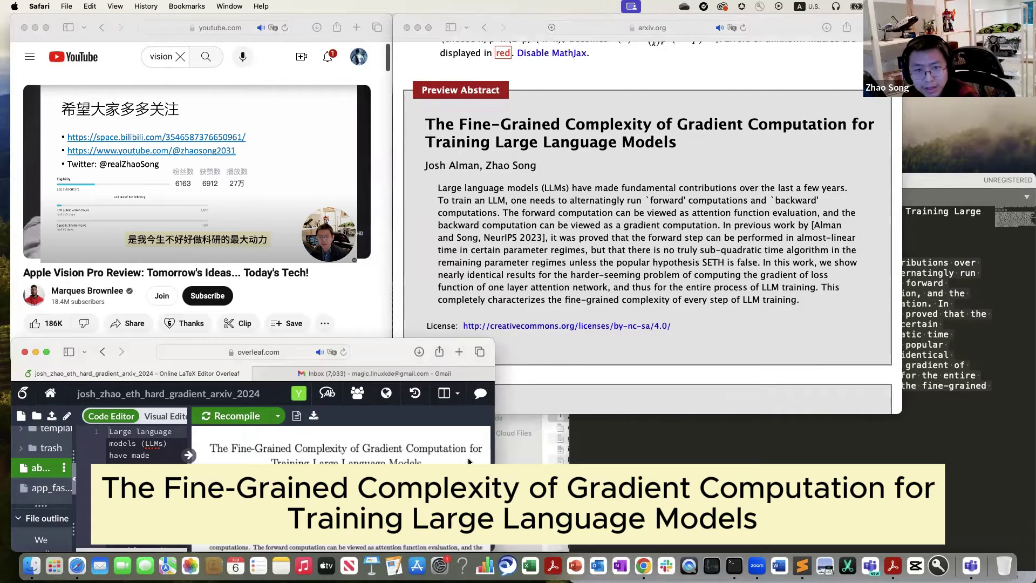
mouse_move(467, 461)
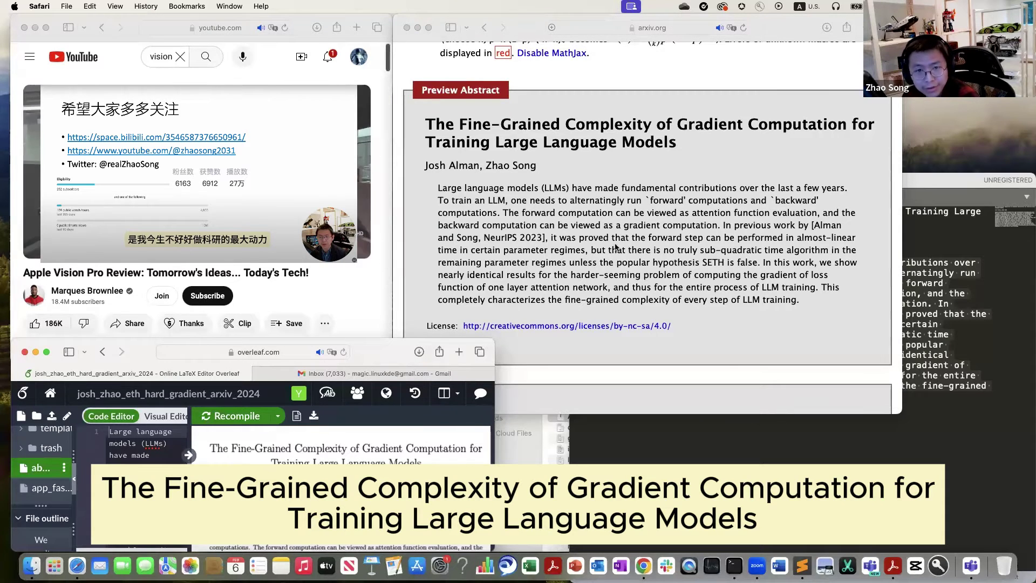
scroll(345, 485, "down", 3)
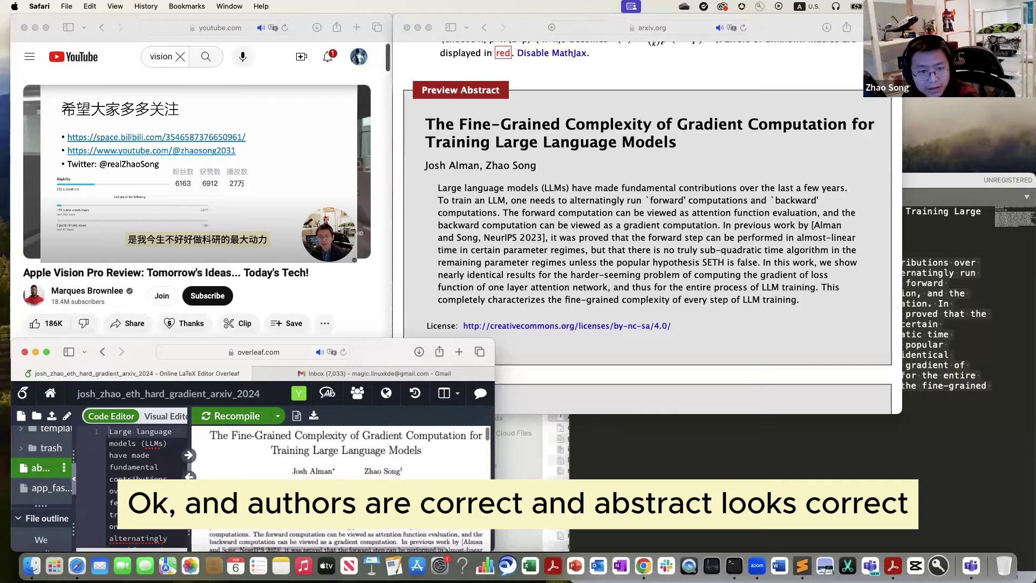
left_click(639, 256)
Scroll the review page down to the Categories warning recommending cs.LG.
scroll(639, 255, "down", 5)
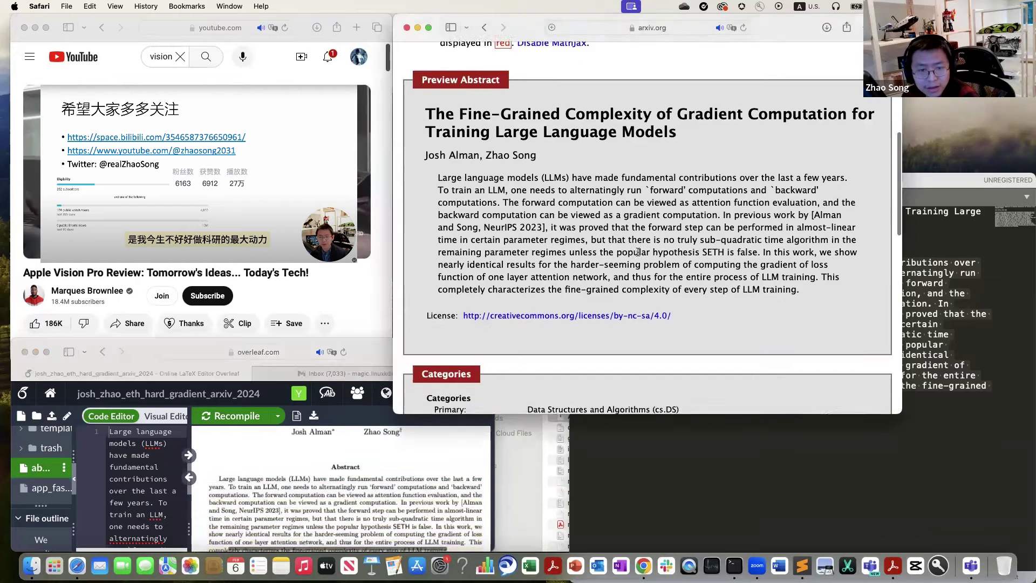
scroll(638, 255, "down", 3)
scroll(639, 253, "up", 2)
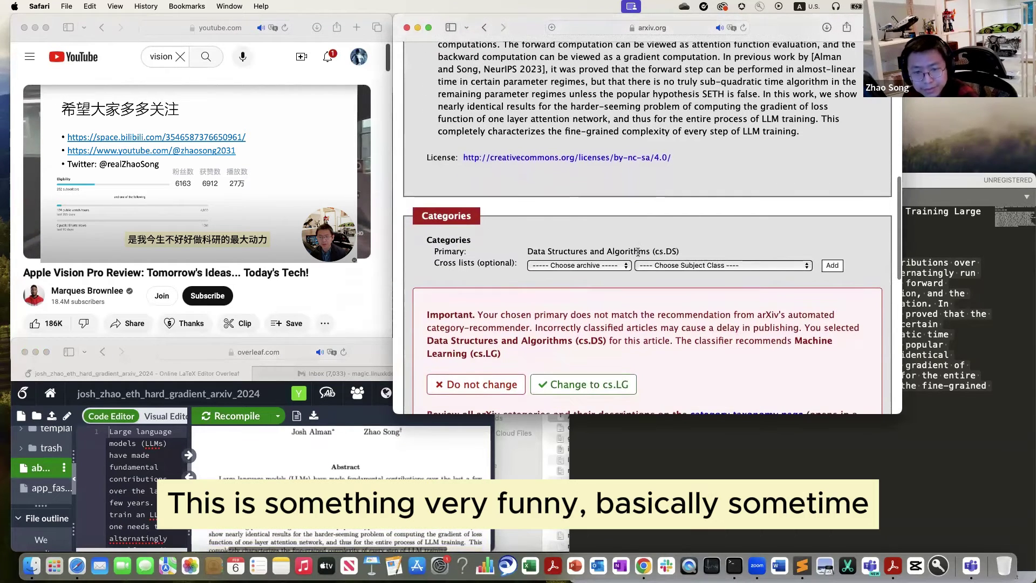
scroll(638, 252, "down", 1)
scroll(626, 263, "down", 3)
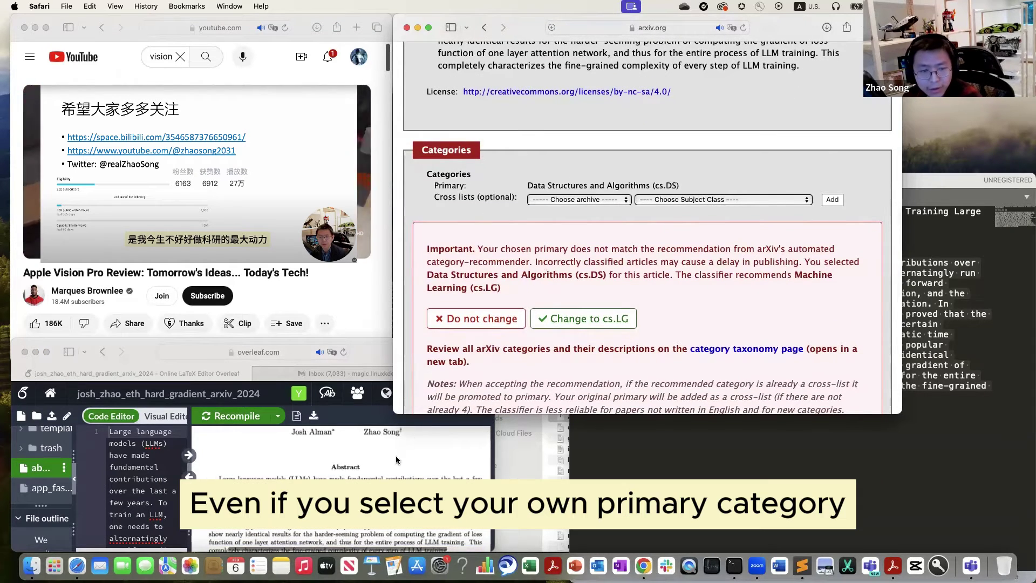
scroll(395, 455, "up", 2)
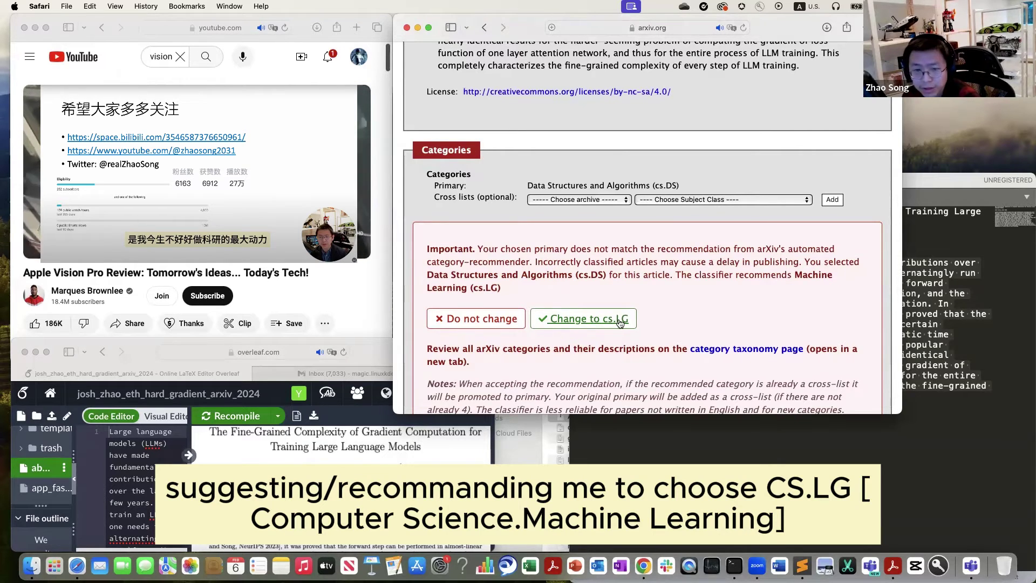
scroll(619, 322, "down", 2)
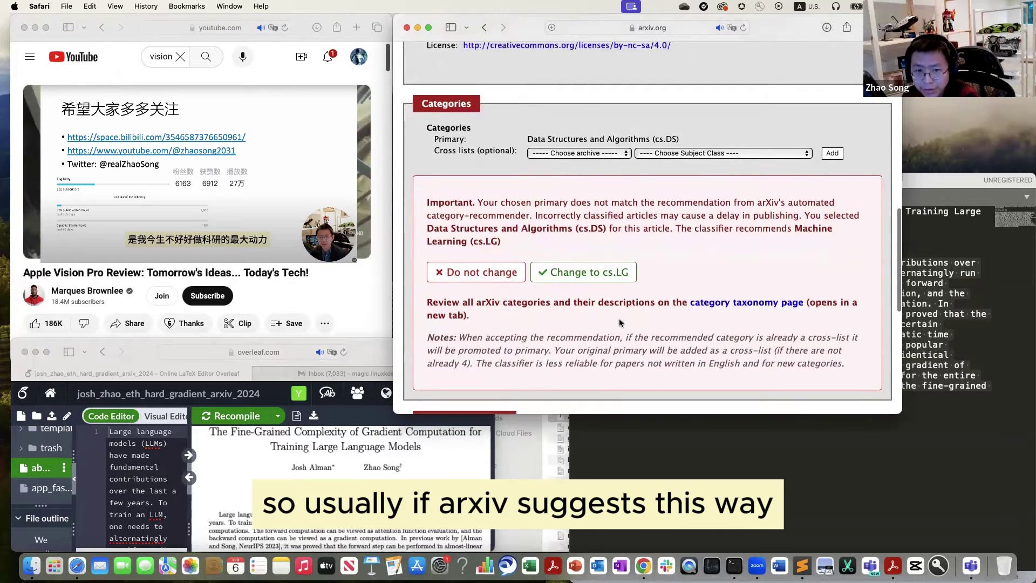
scroll(619, 322, "down", 3)
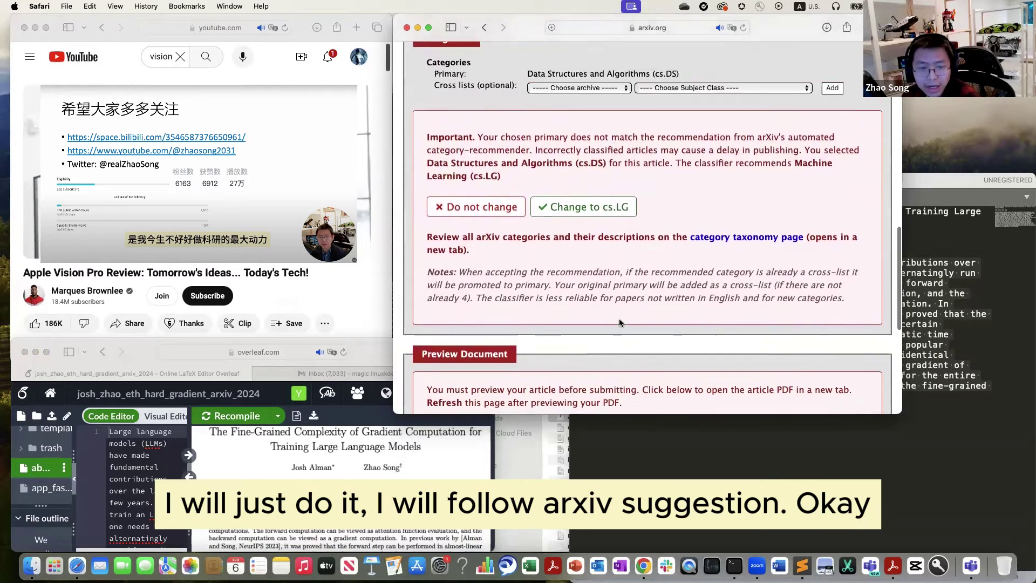
scroll(619, 322, "up", 6)
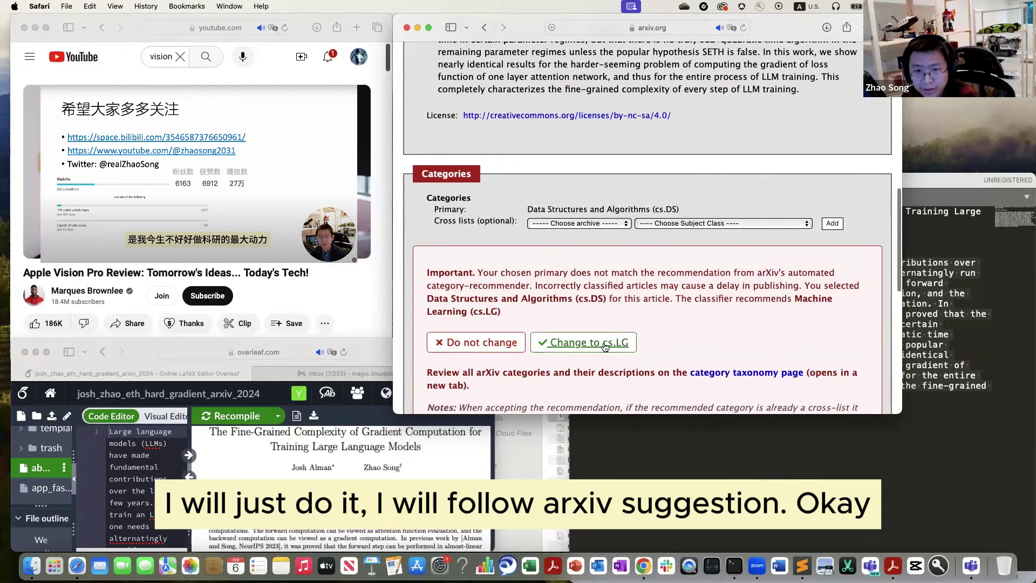
Accept the recommended Machine Learning (cs.LG) as the primary category.
left_click(605, 346)
scroll(606, 348, "down", 5)
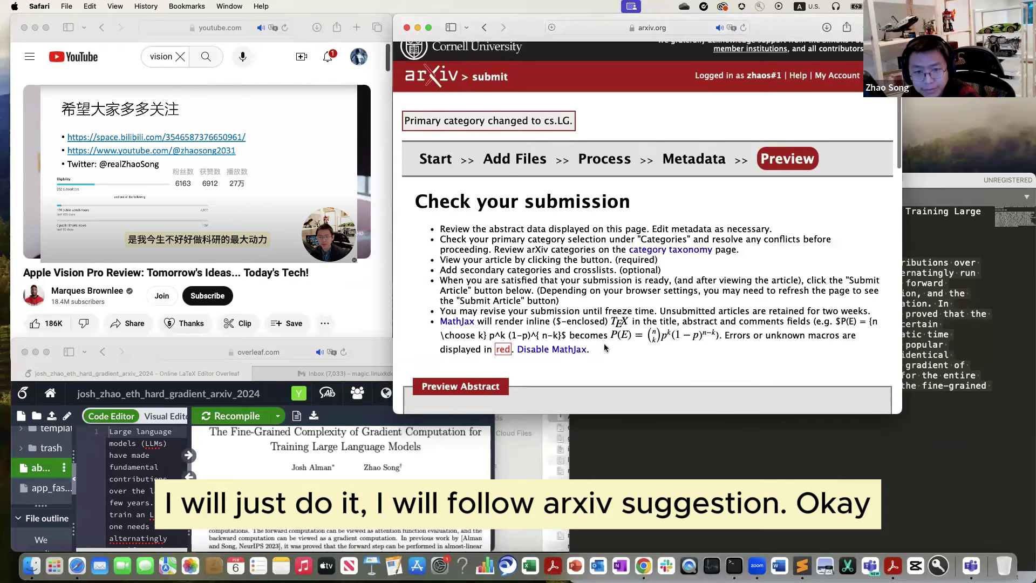
scroll(604, 347, "down", 4)
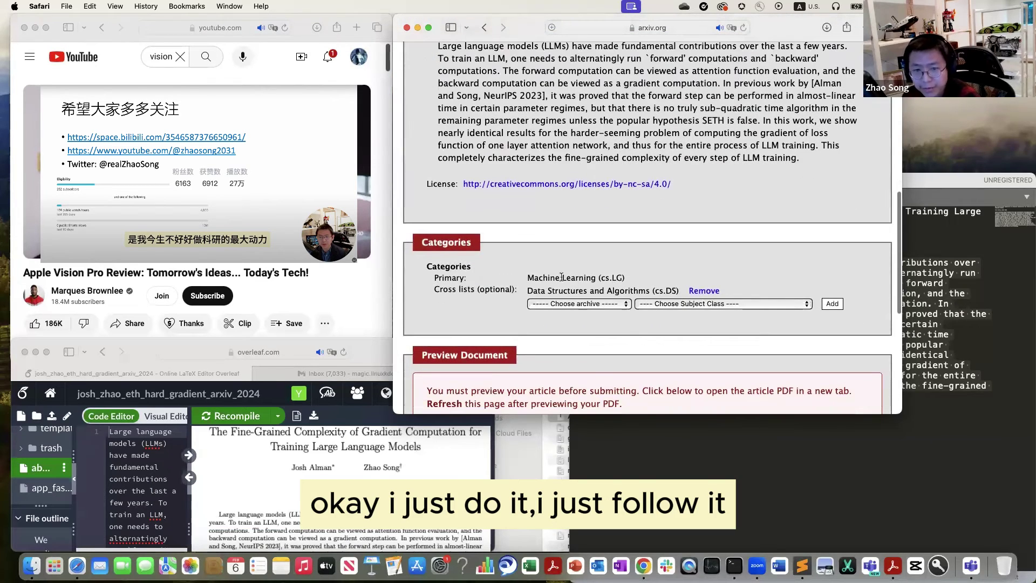
left_click_drag(531, 290, 657, 290)
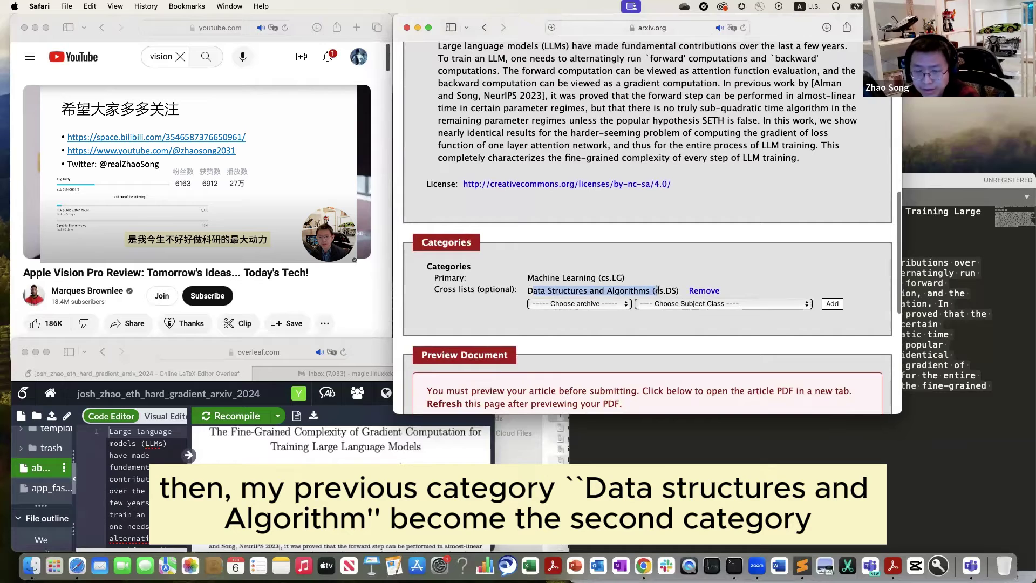
left_click(658, 290)
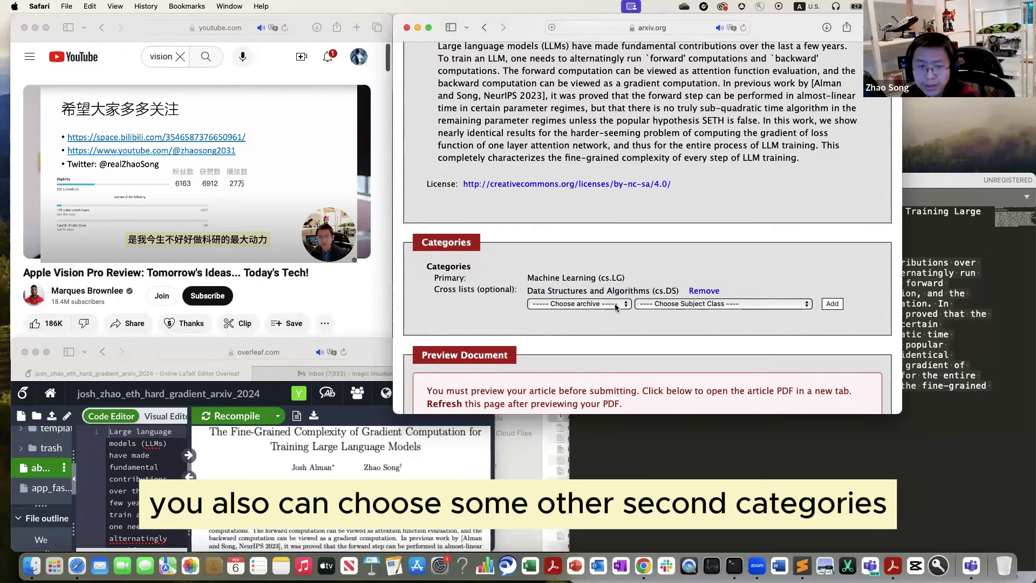
Add Computer Science > Computational Complexity (cs.CC) as a cross-list category.
scroll(617, 308, "down", 1)
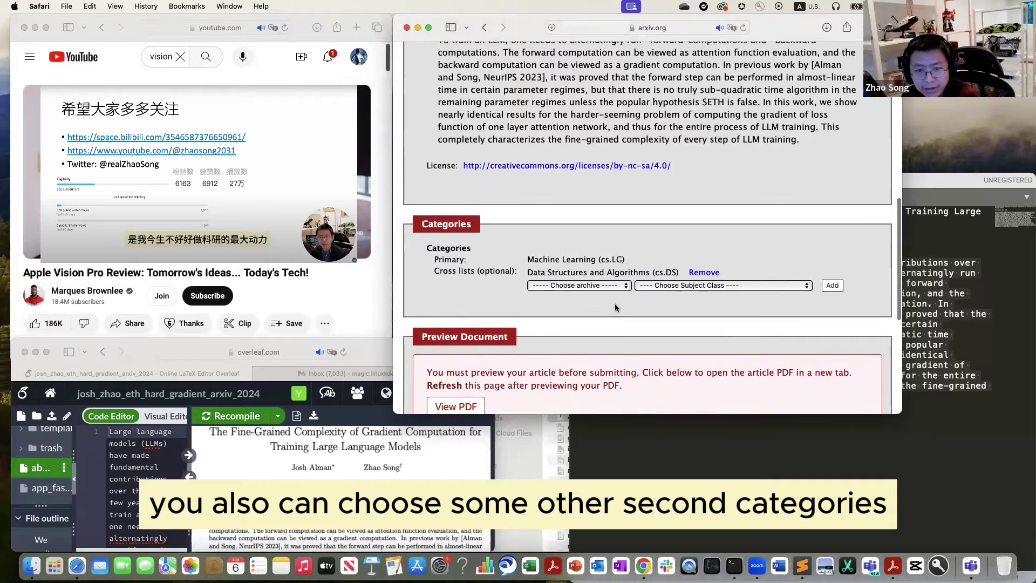
left_click(619, 286)
left_click(617, 297)
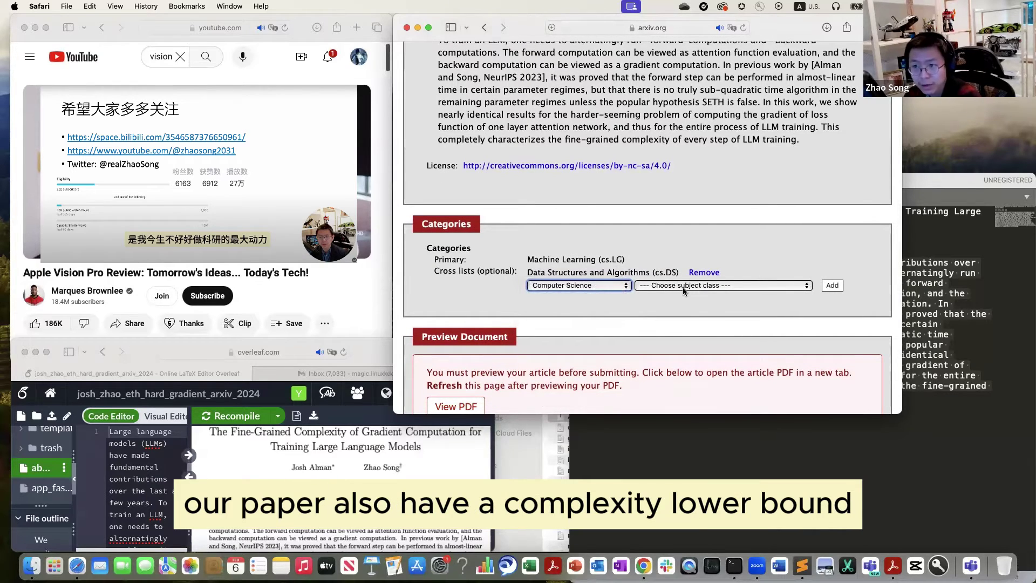
scroll(681, 287, "up", 1)
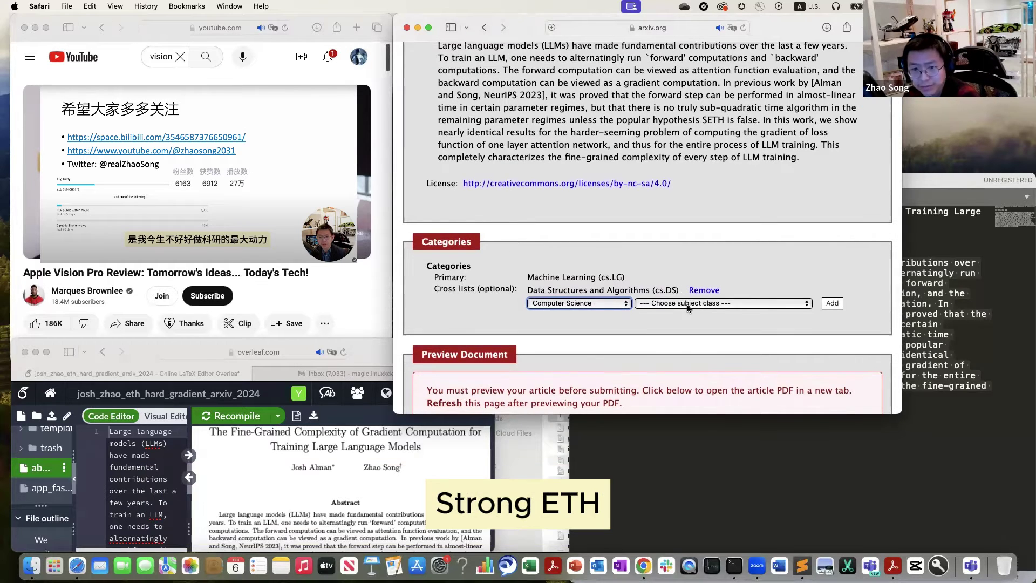
left_click(687, 304)
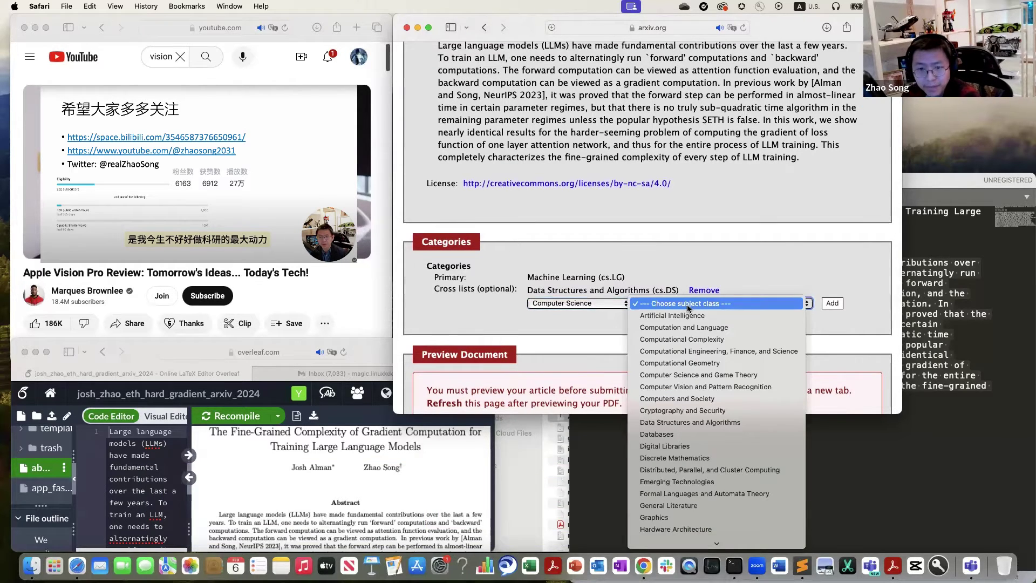
left_click(709, 341)
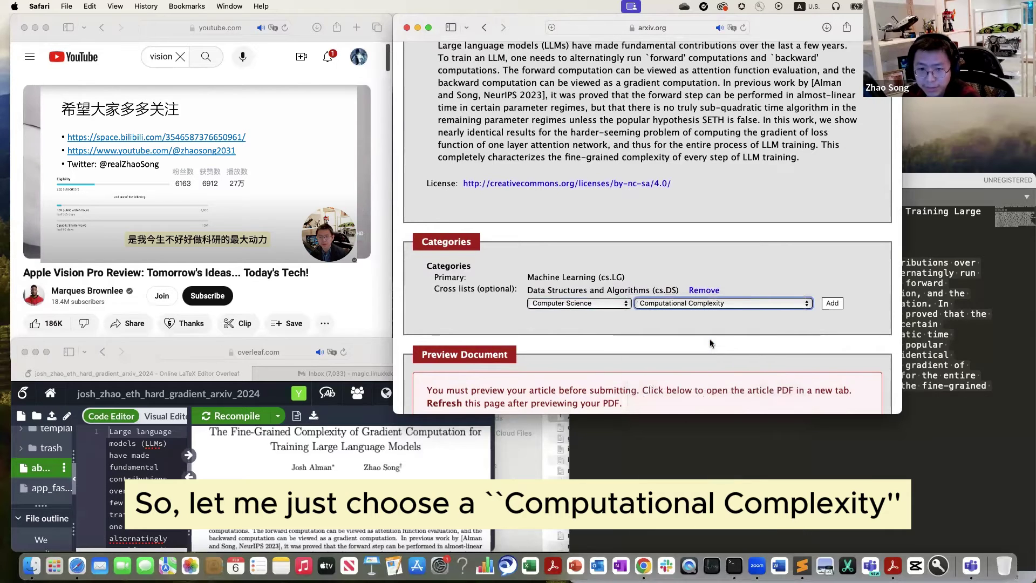
left_click(831, 302)
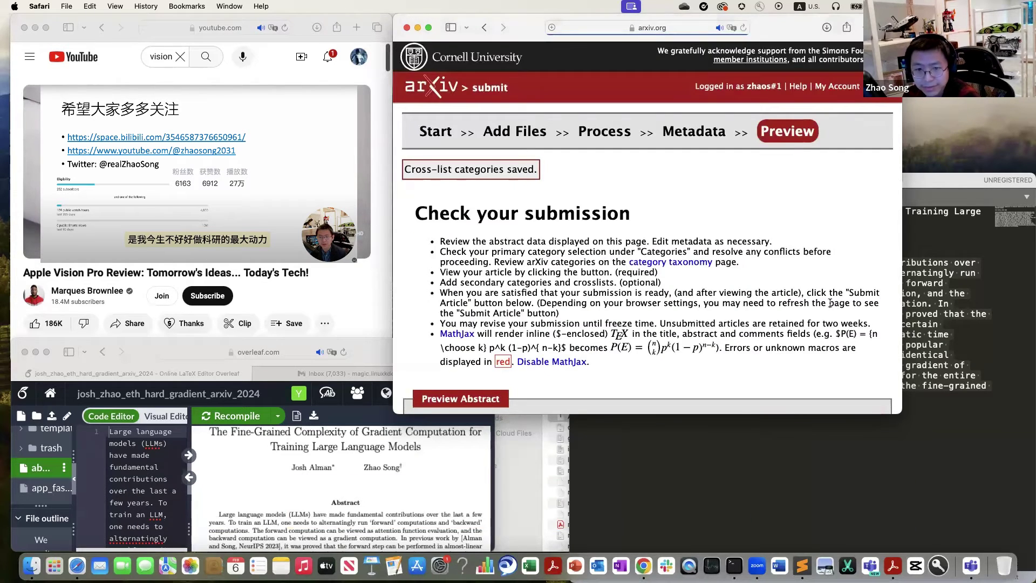
Add Computer Science > Computation and Language (cs.CL) as a cross-list, then review cs.LG with cs.CC, cs.CL, cs.DS.
scroll(766, 283, "down", 10)
scroll(766, 282, "down", 5)
left_click(599, 185)
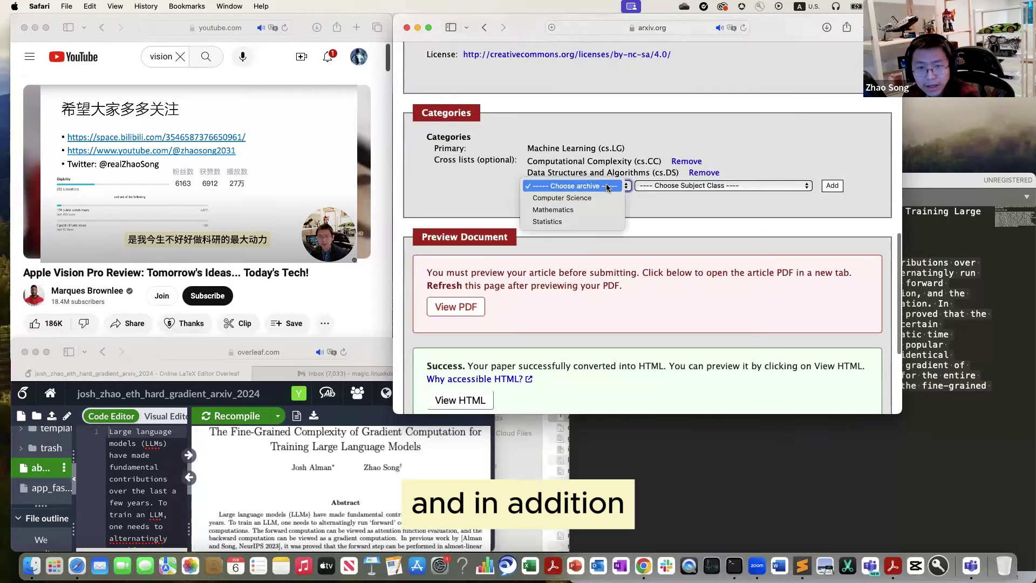
left_click(603, 199)
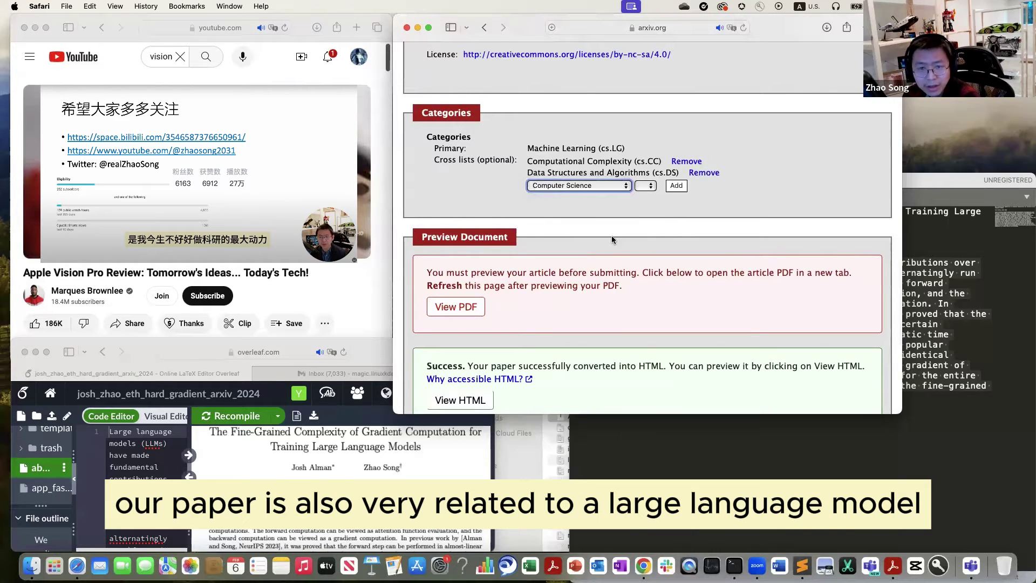
left_click(667, 185)
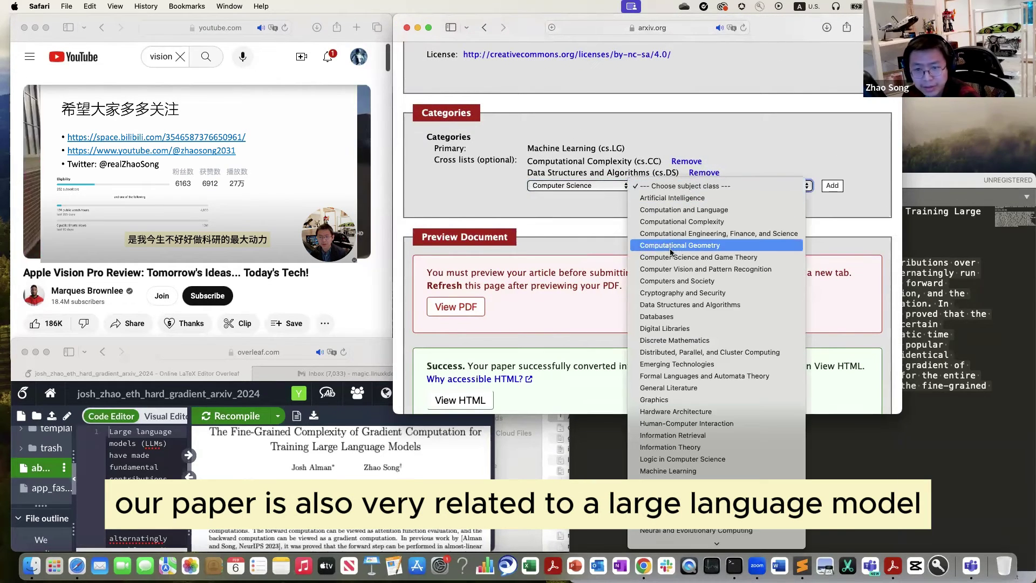
left_click(689, 211)
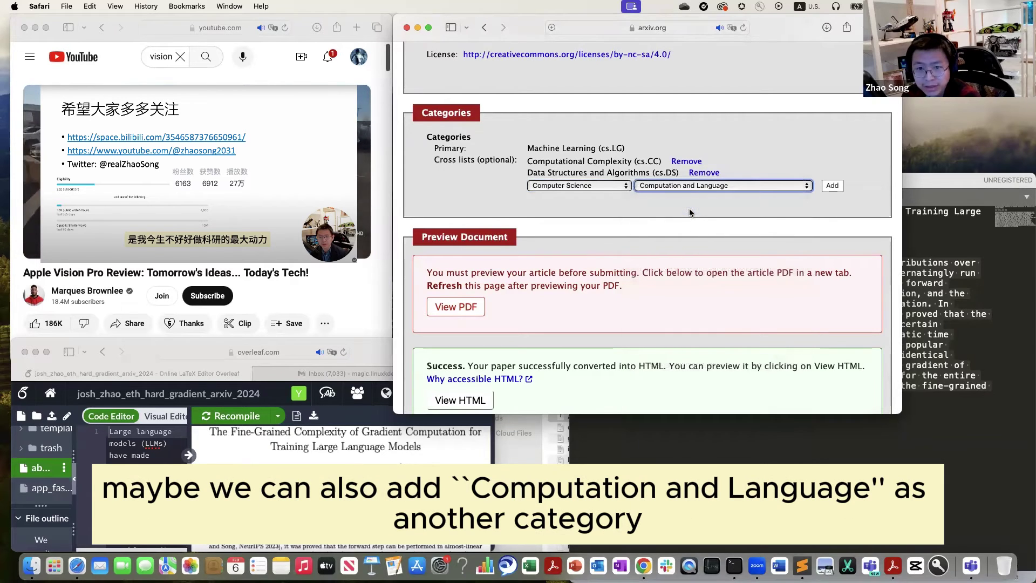
left_click(836, 186)
scroll(610, 276, "down", 15)
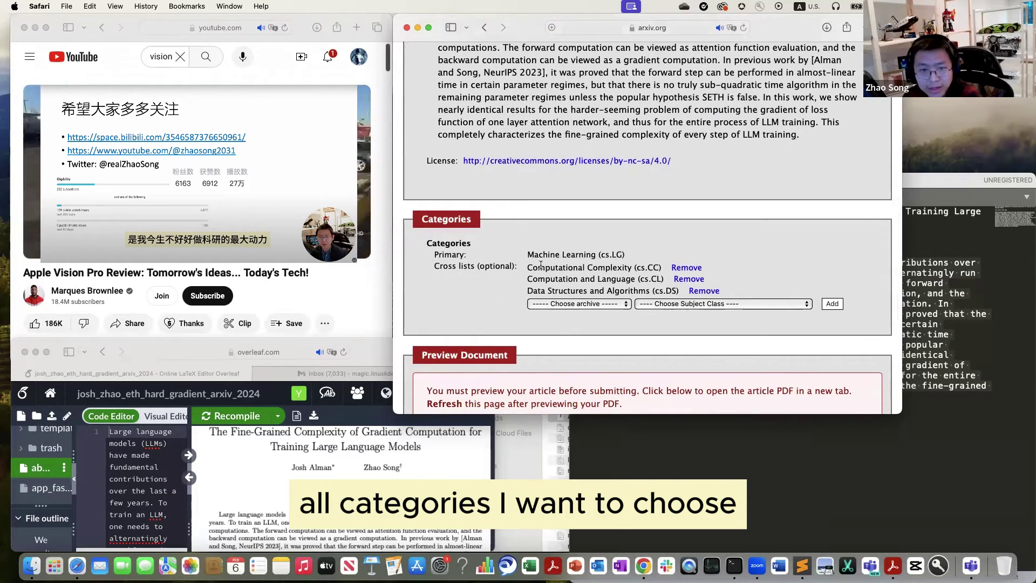
left_click_drag(525, 254, 636, 252)
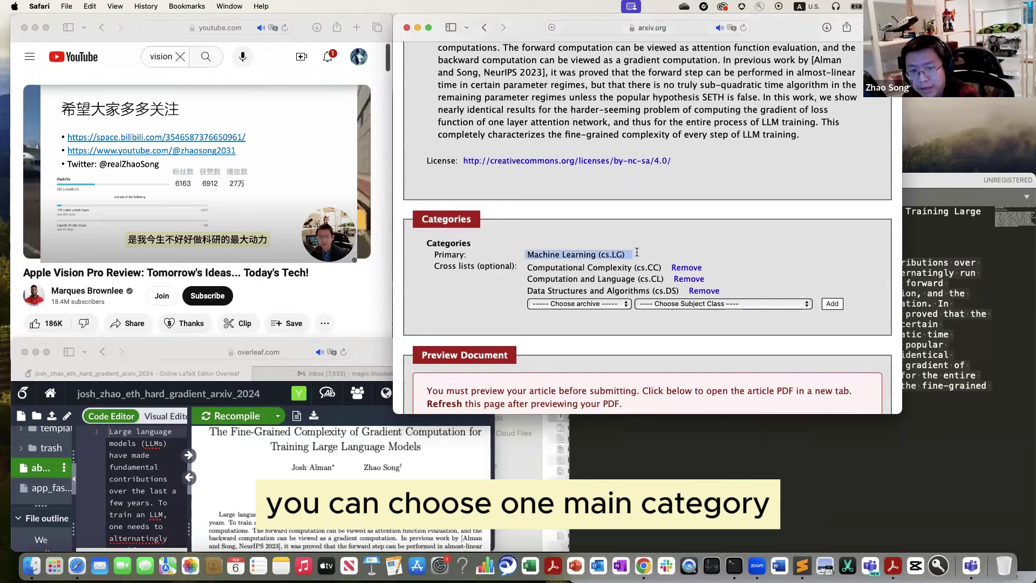
left_click_drag(562, 267, 614, 294)
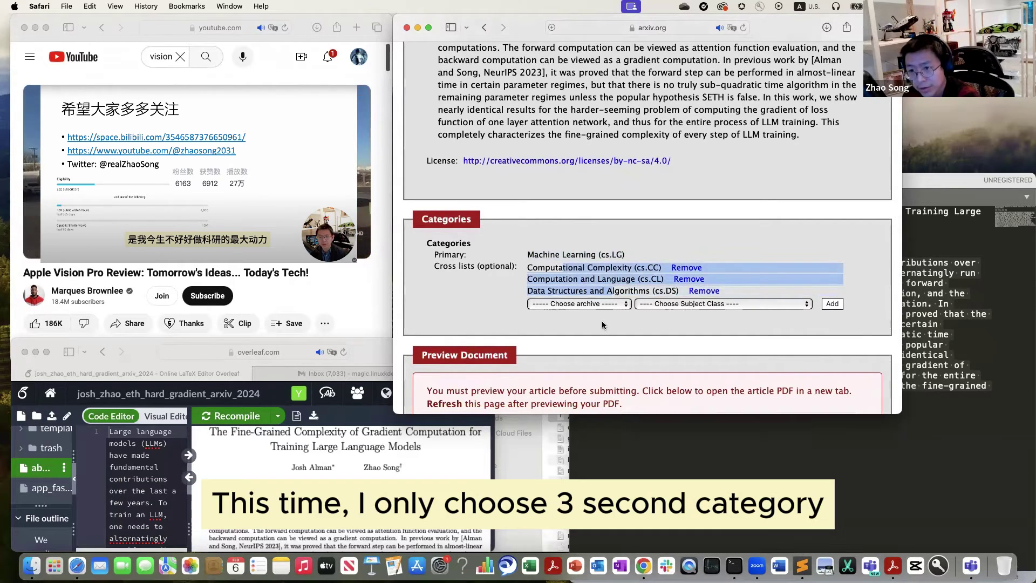
scroll(601, 320, "down", 1)
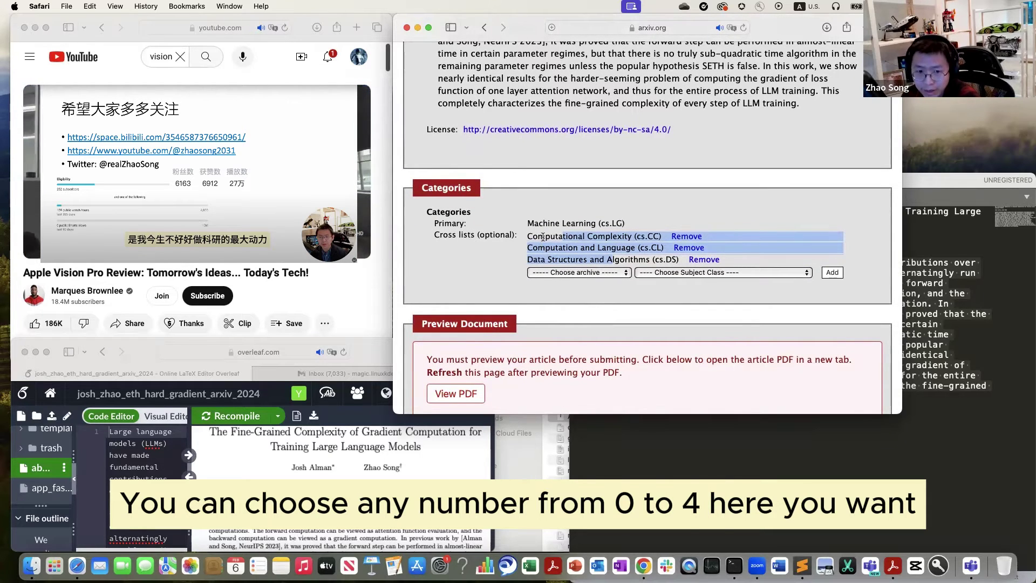
Open the submission's PDF preview and scroll through the whole paper.
scroll(501, 289, "down", 5)
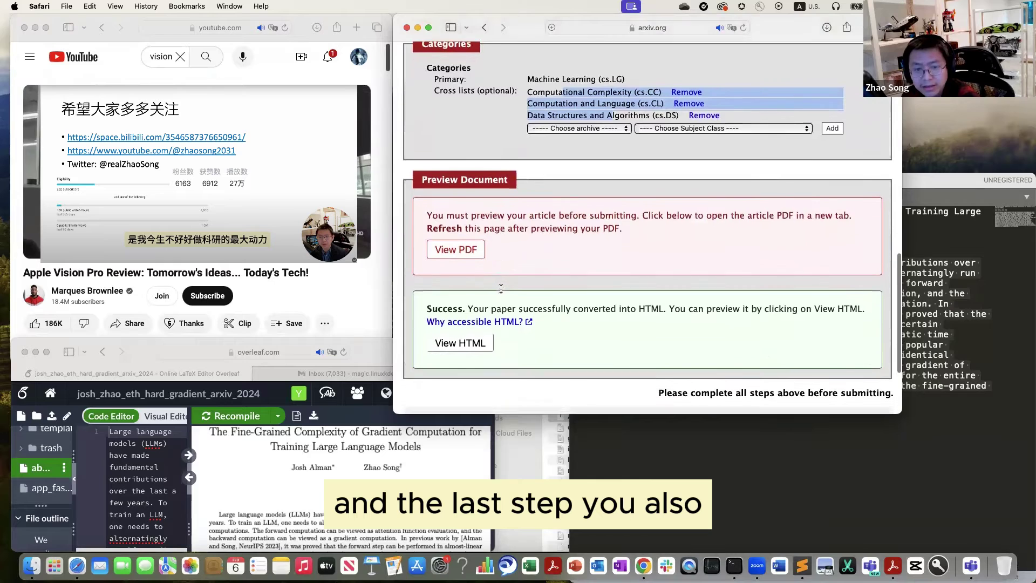
scroll(500, 288, "up", 1)
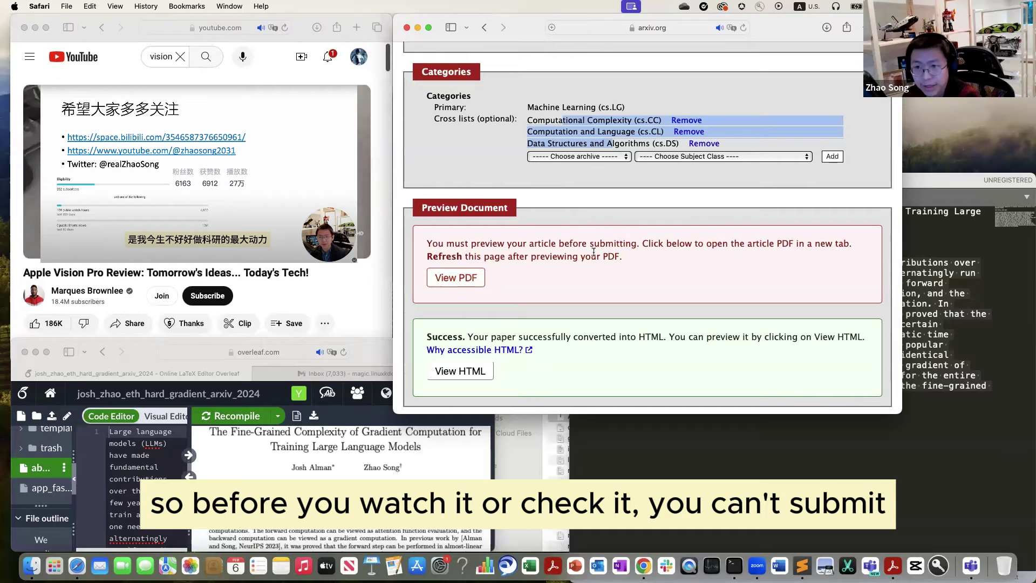
left_click(465, 279)
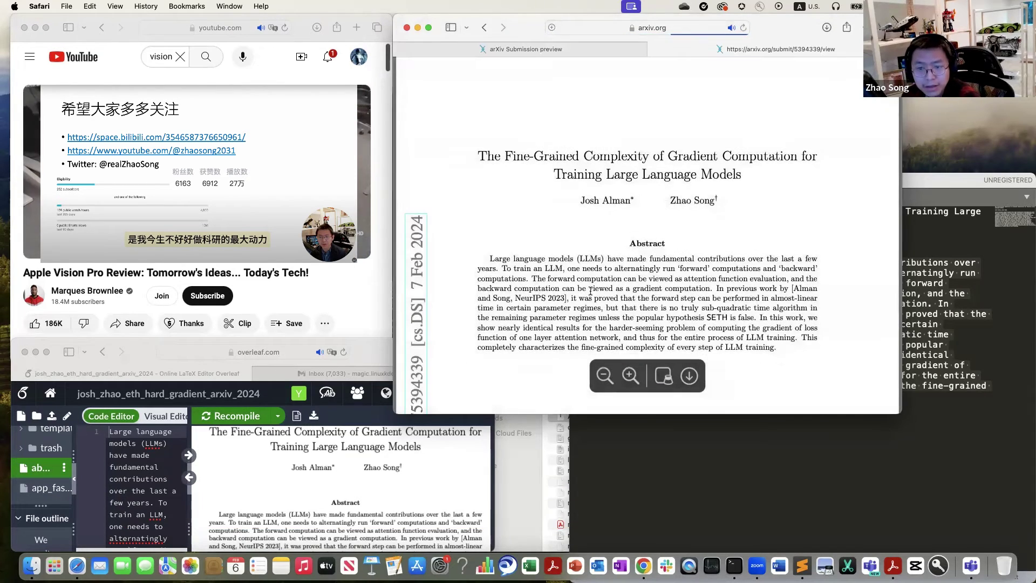
scroll(590, 291, "down", 3)
scroll(590, 291, "down", 10)
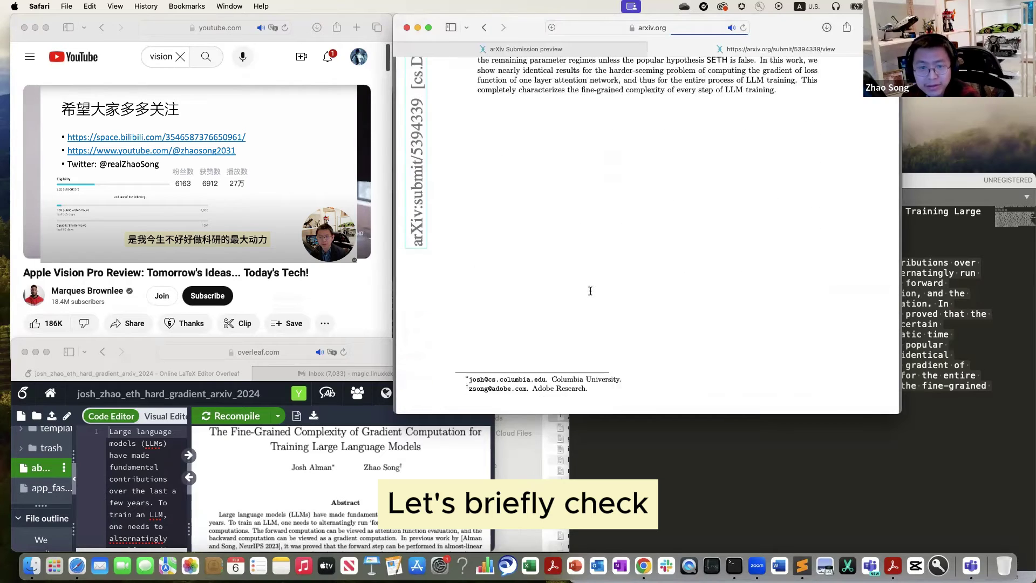
scroll(590, 291, "down", 2)
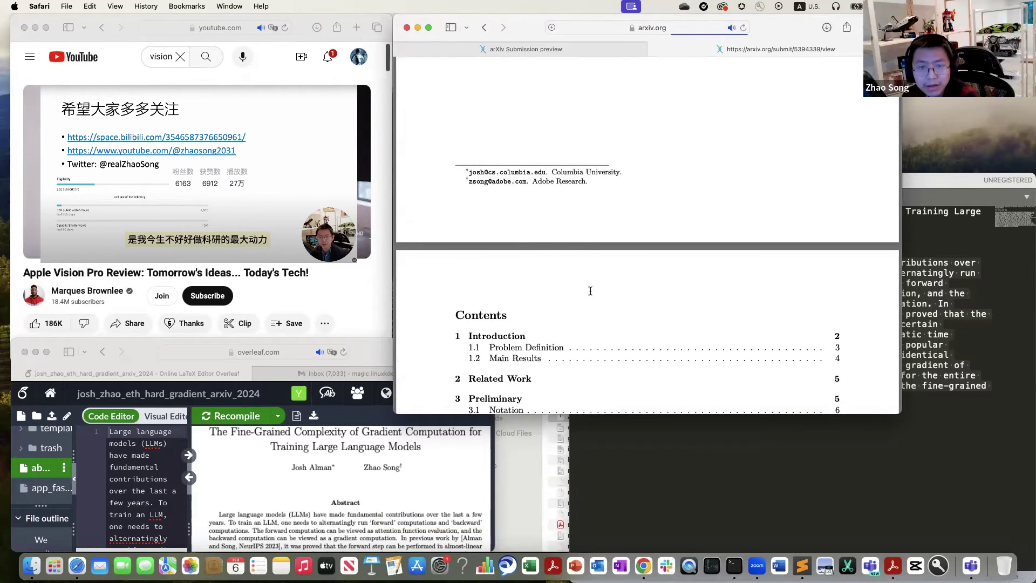
scroll(591, 291, "up", 10)
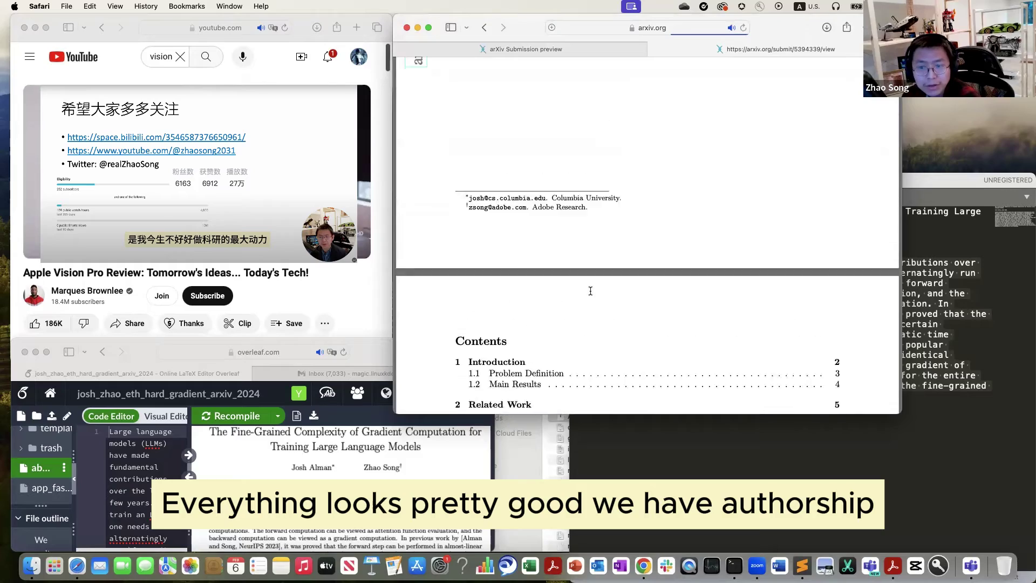
scroll(591, 290, "down", 10)
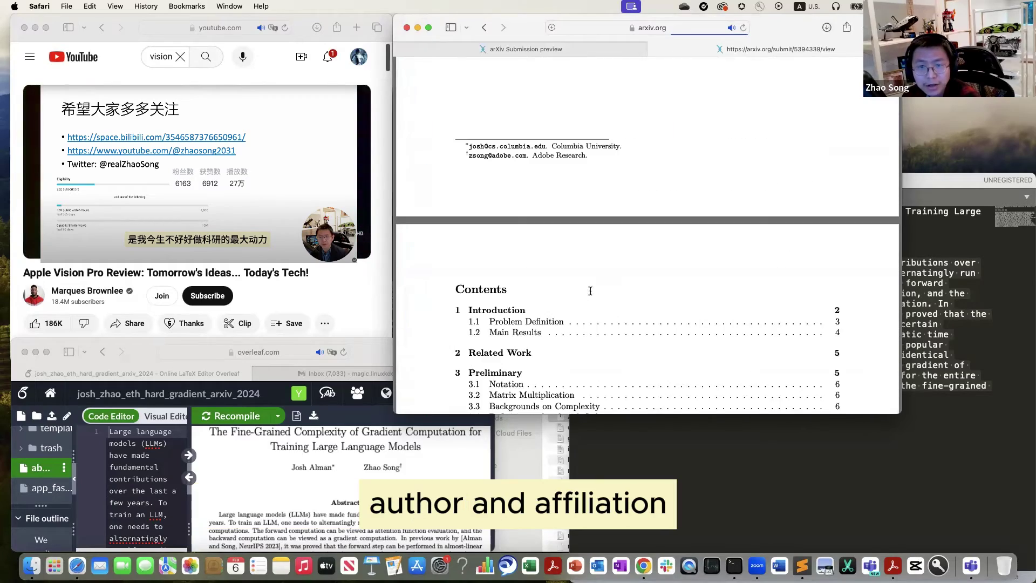
scroll(590, 290, "down", 15)
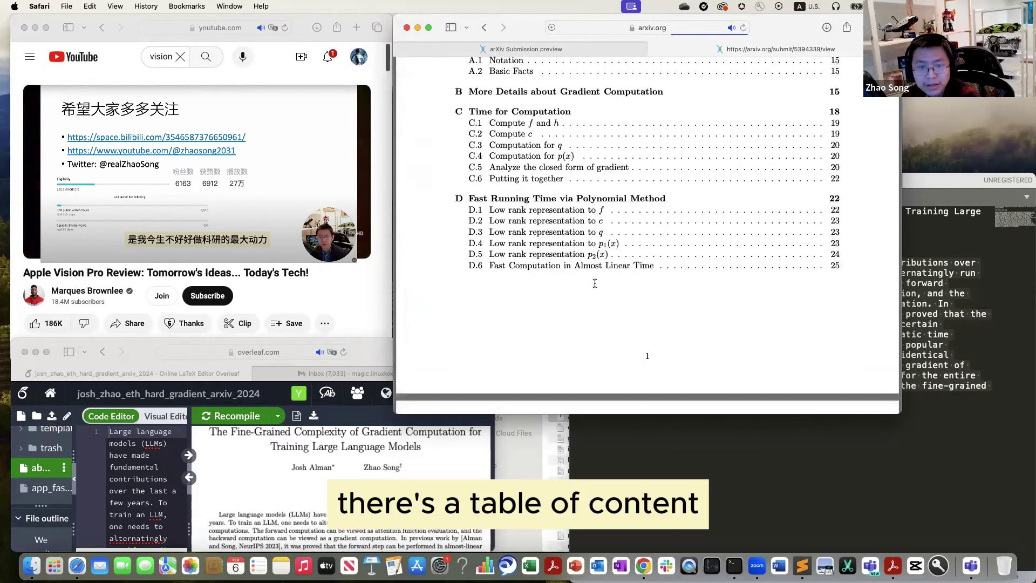
scroll(594, 283, "down", 10)
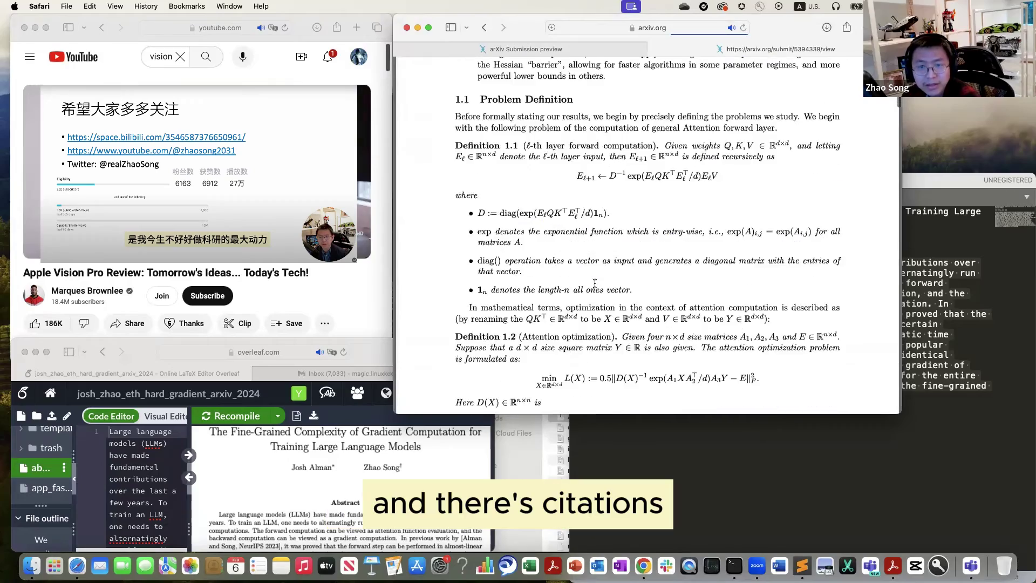
scroll(594, 283, "down", 15)
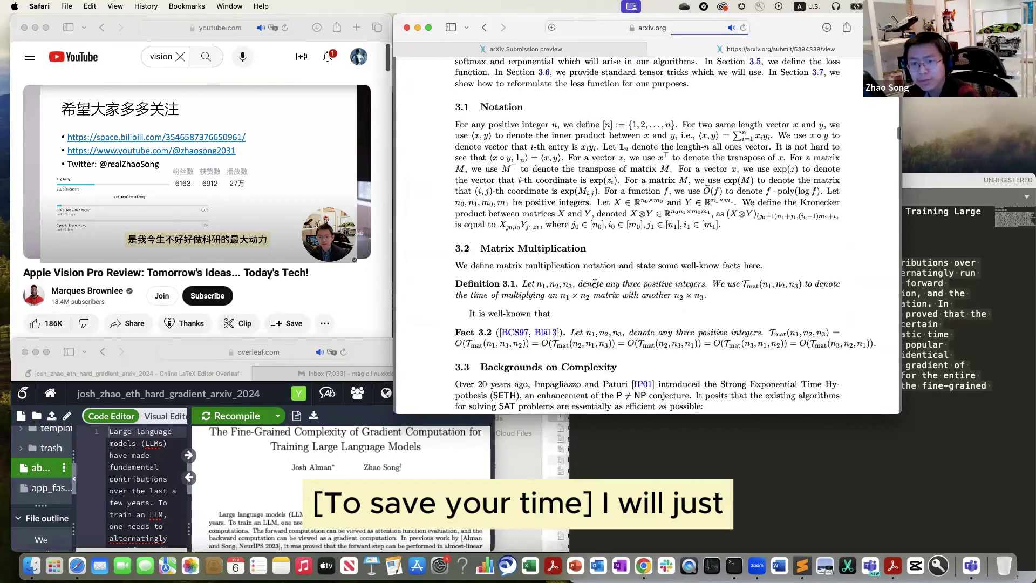
scroll(594, 283, "down", 15)
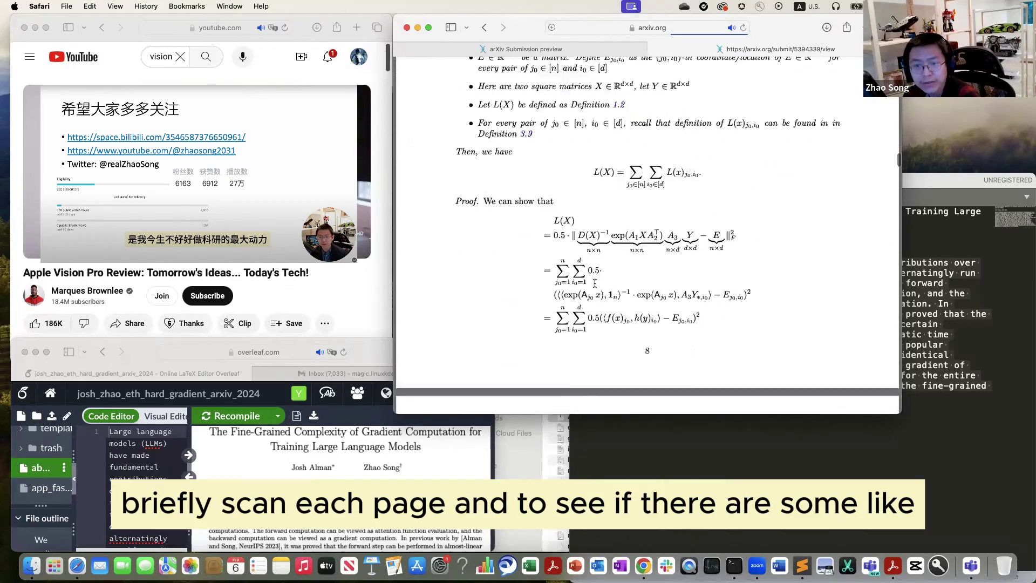
scroll(594, 283, "down", 15)
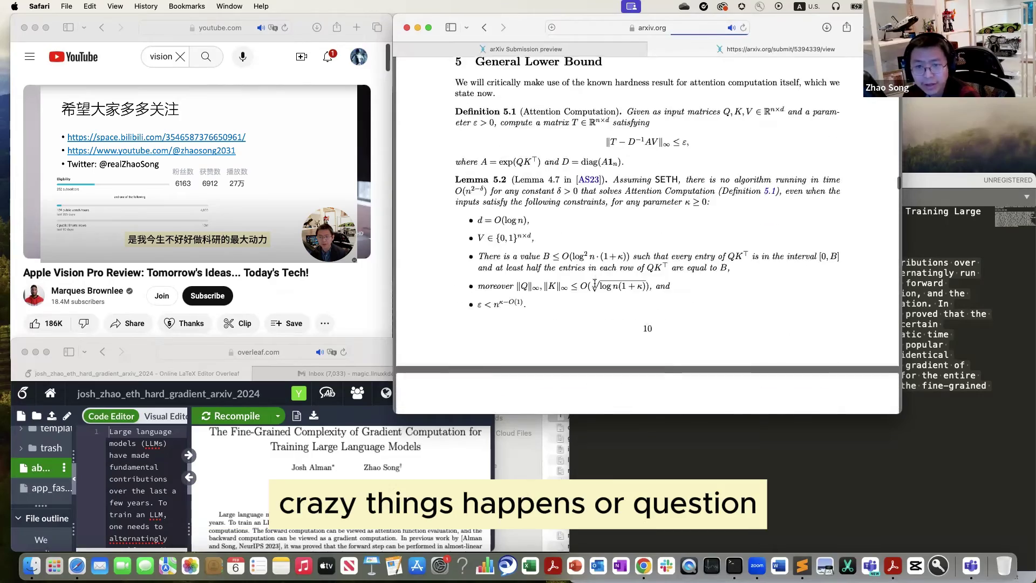
scroll(594, 283, "down", 10)
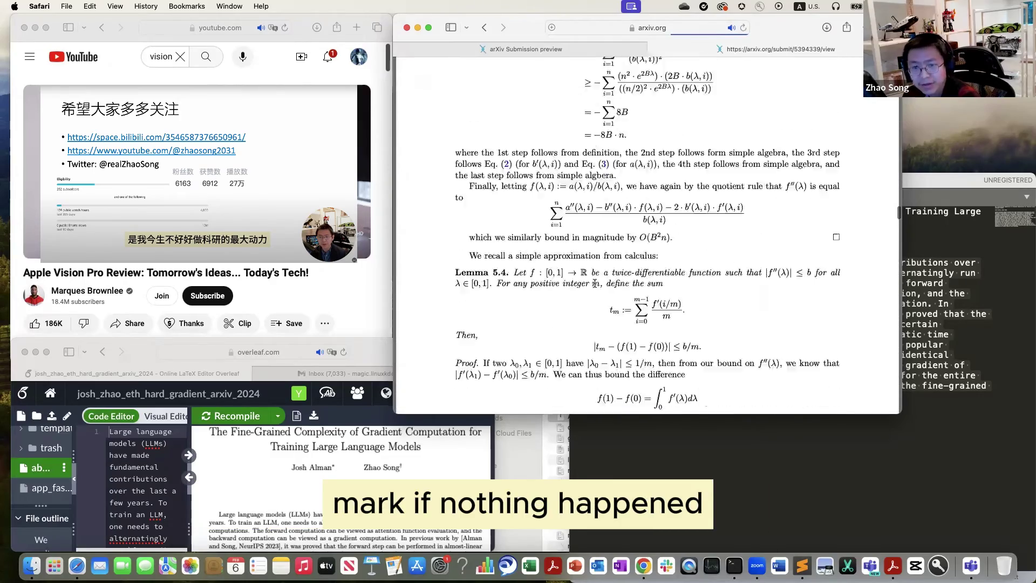
scroll(593, 283, "down", 20)
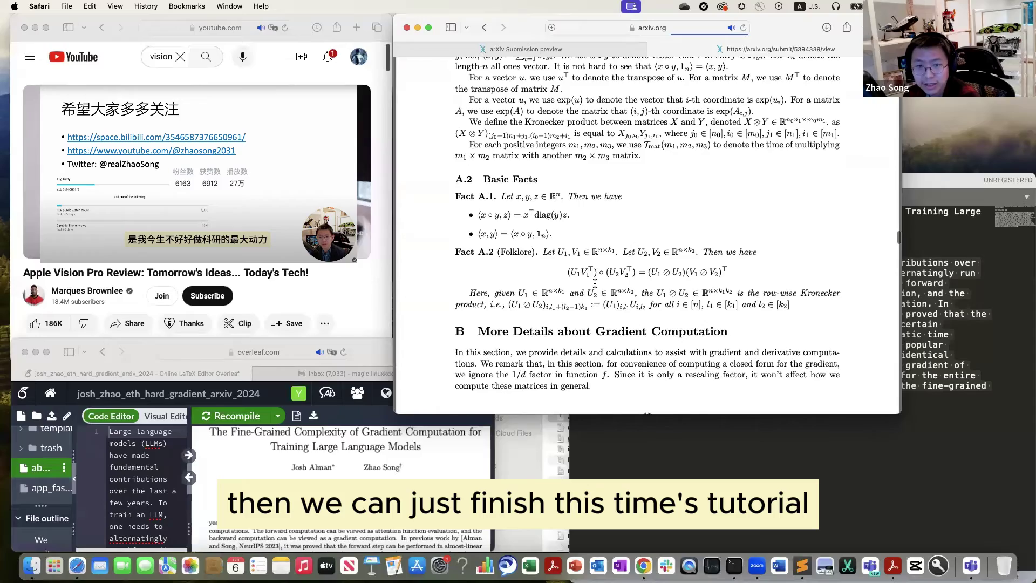
scroll(594, 283, "down", 5)
scroll(595, 283, "down", 15)
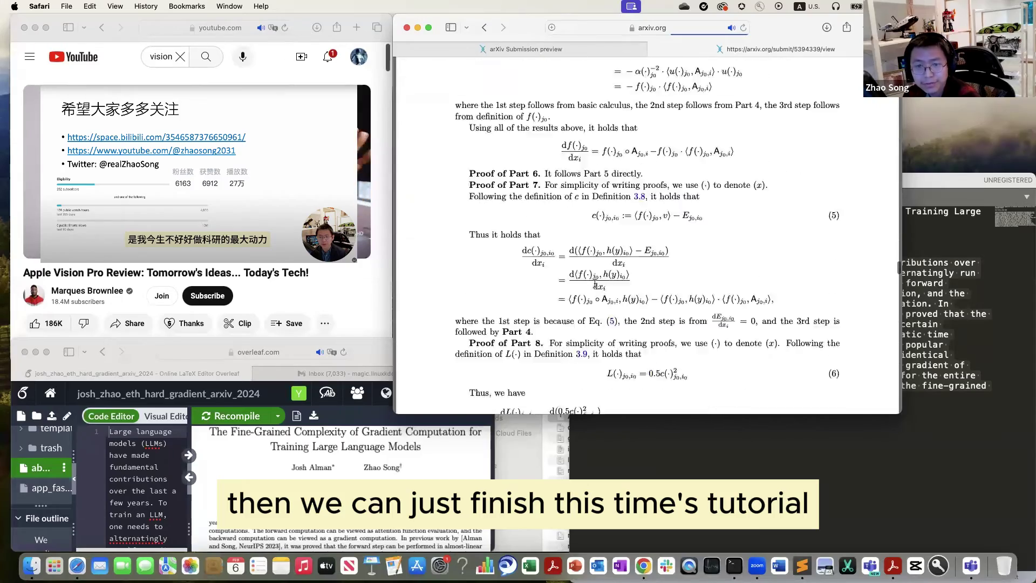
scroll(594, 284, "down", 20)
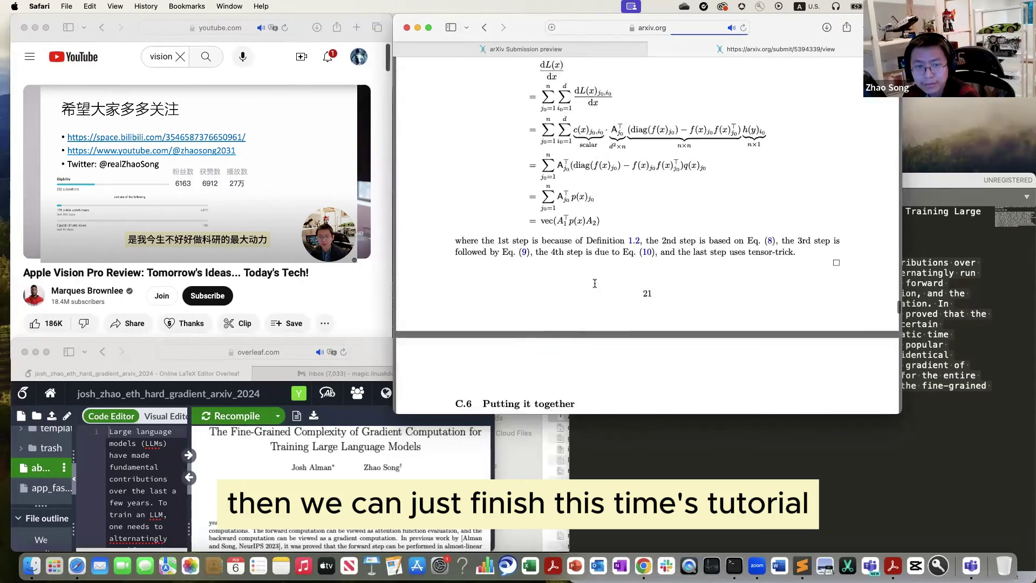
scroll(595, 284, "down", 15)
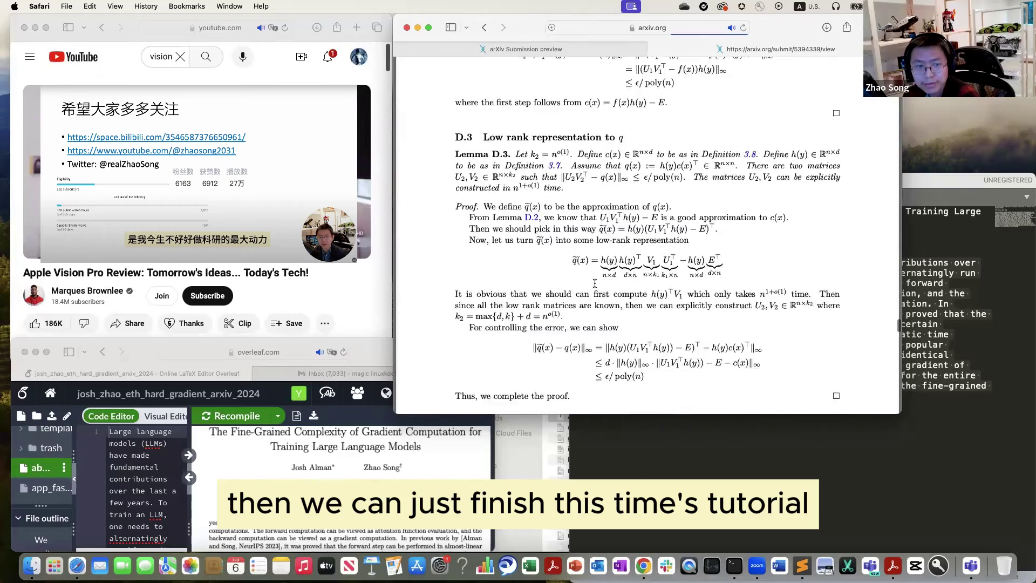
scroll(595, 283, "down", 5)
scroll(594, 283, "down", 10)
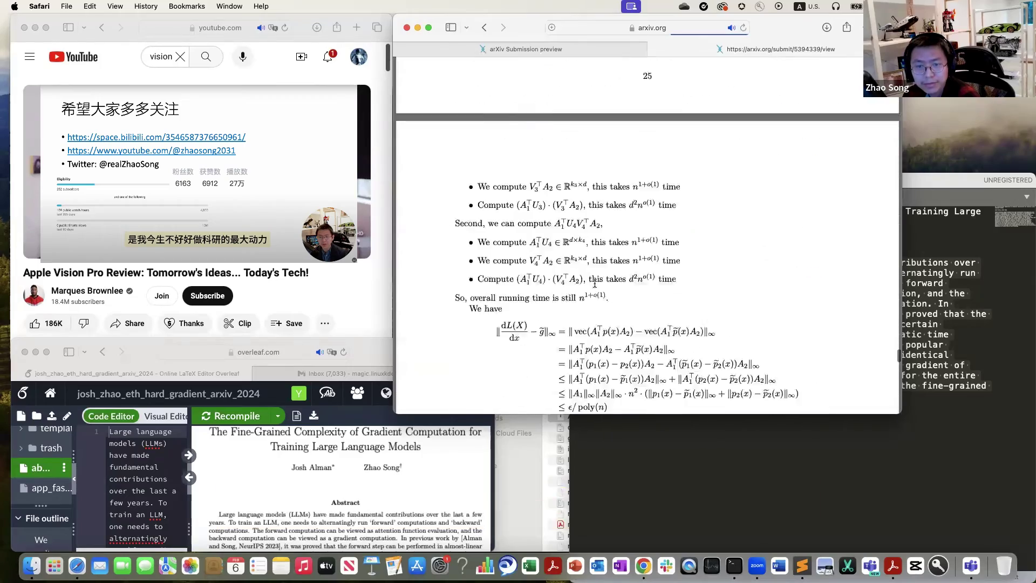
scroll(594, 283, "down", 15)
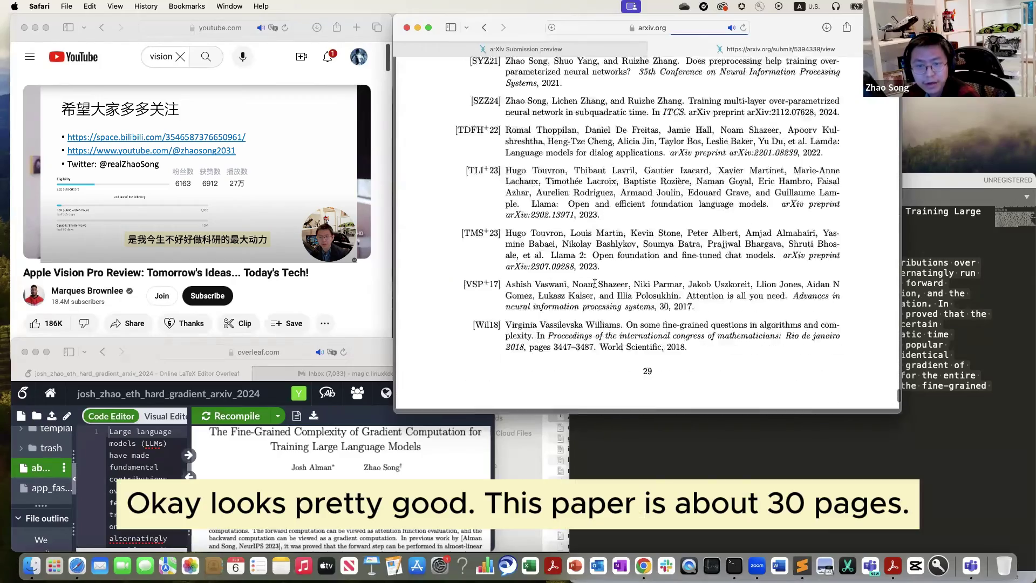
scroll(594, 283, "up", 10)
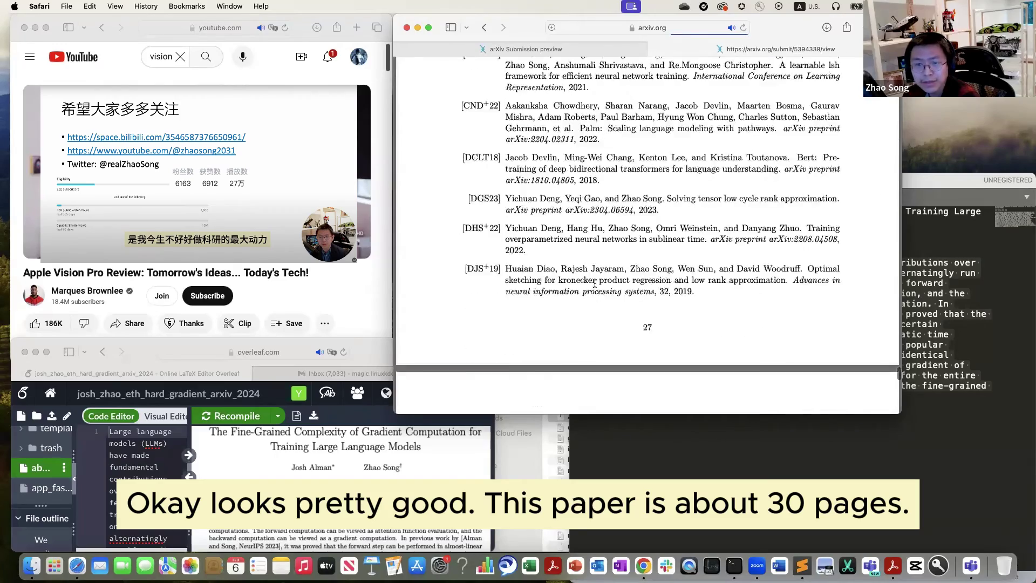
scroll(594, 283, "up", 15)
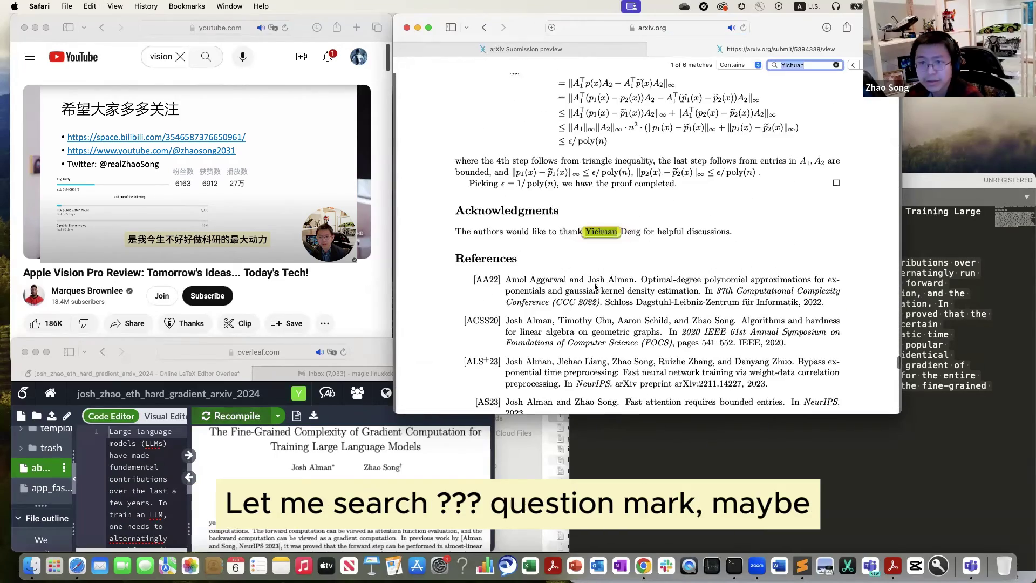
scroll(595, 286, "up", 20)
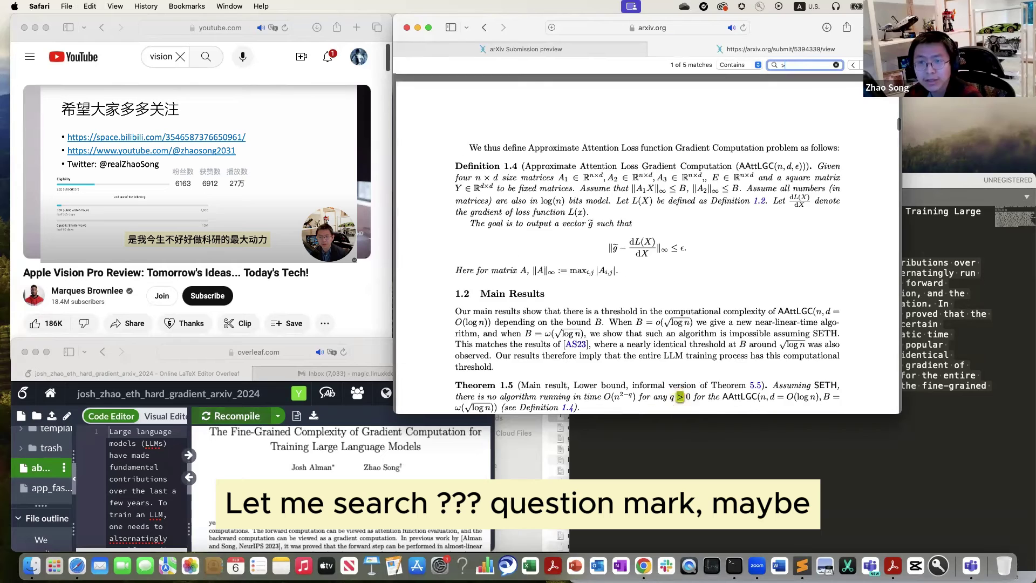
Search the PDF for '?' and step through the matches back to the title page.
key("BackSpace")
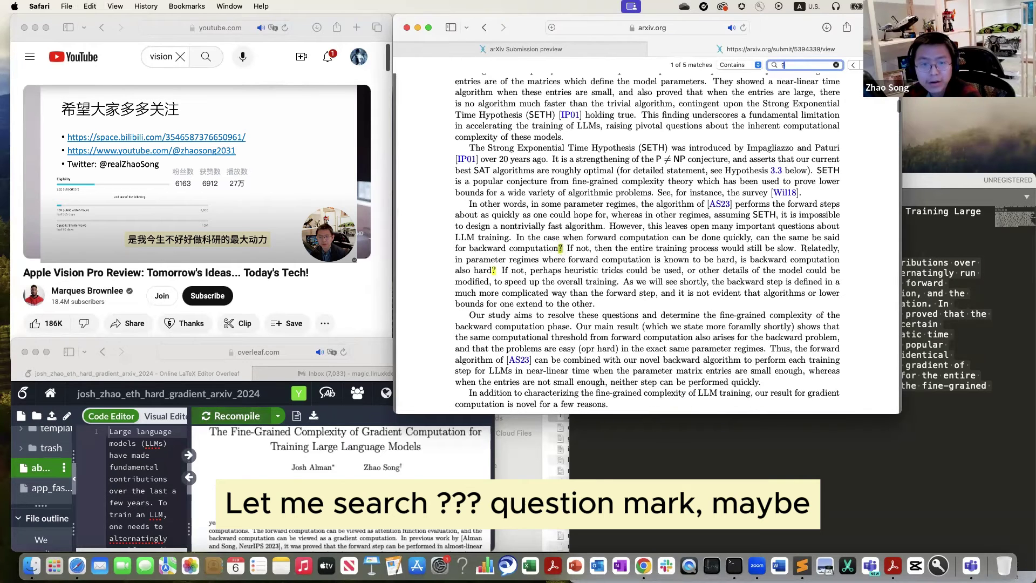
key("Return")
key("Return")
key("Return")
key("Return")
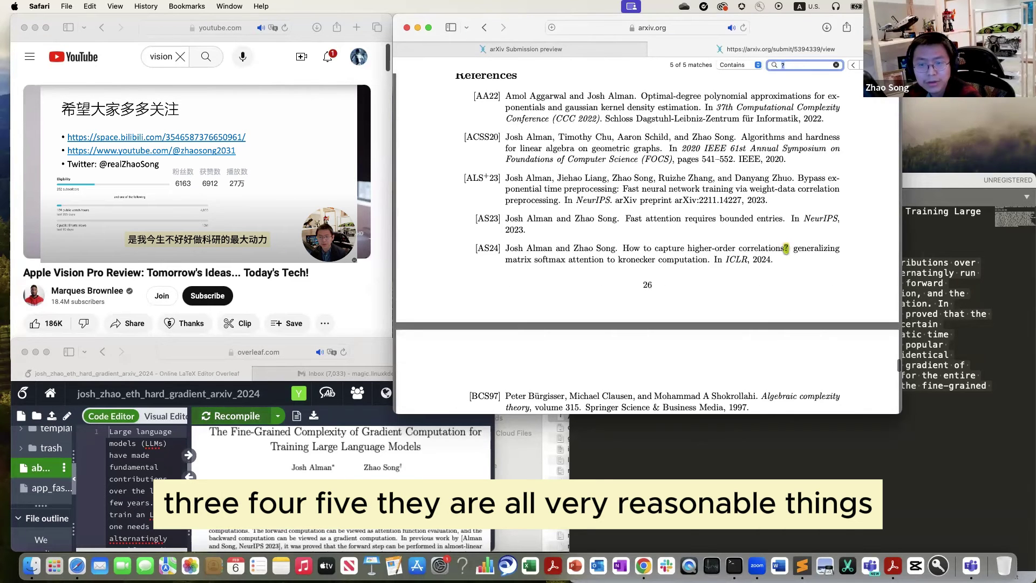
key("Return")
scroll(647, 243, "down", 15)
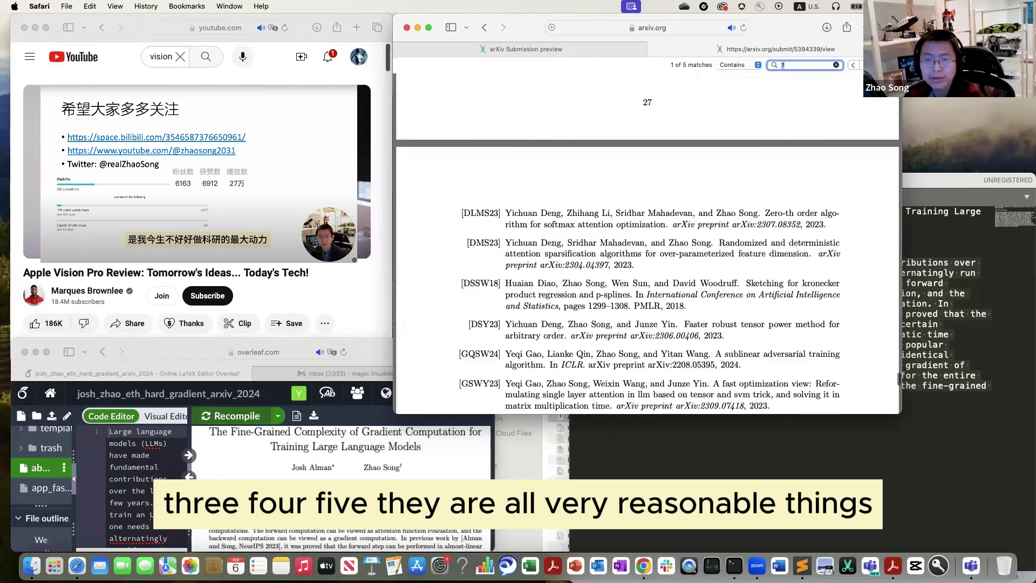
scroll(558, 154, "up", 20)
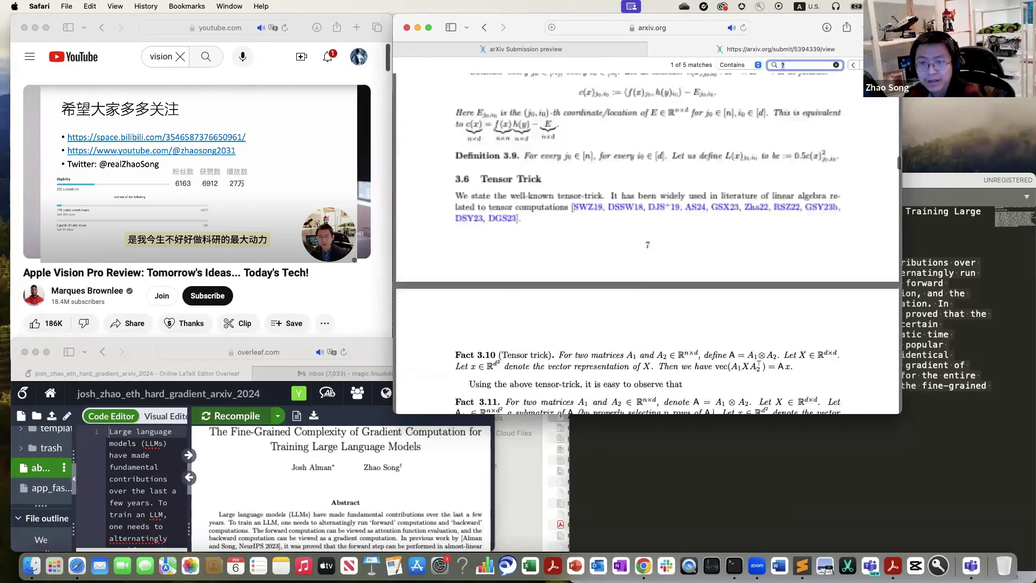
Reload the arXiv Submission preview tab and scroll through its sections to confirm the PDF was previewed.
left_click(592, 46)
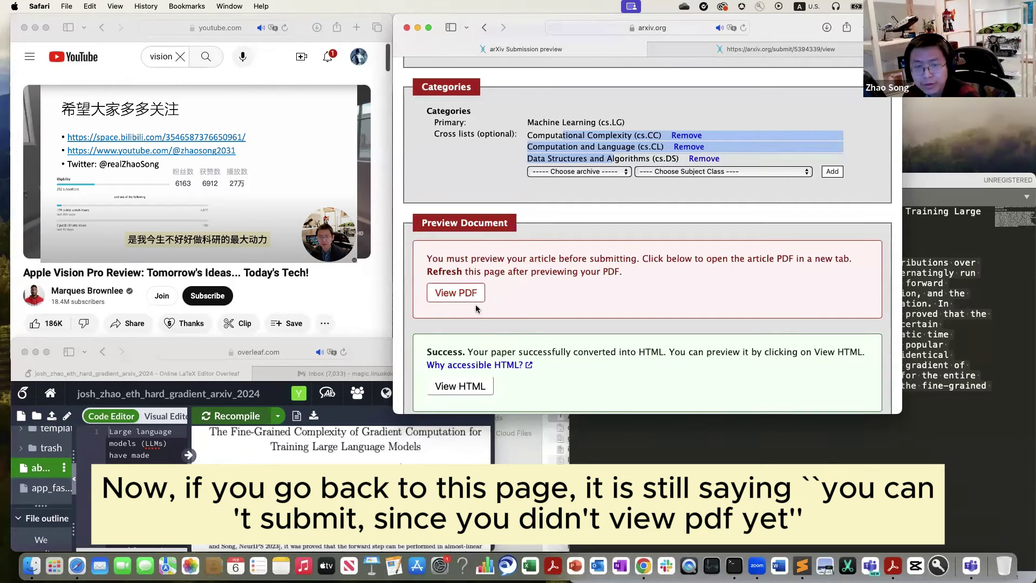
left_click(678, 28)
key("Return")
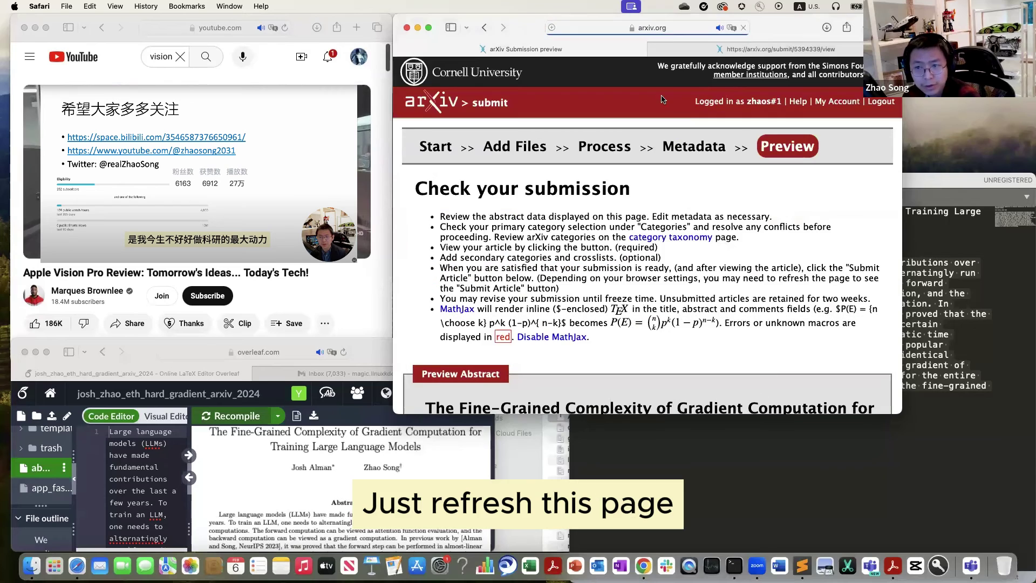
scroll(615, 241, "down", 5)
scroll(615, 241, "down", 10)
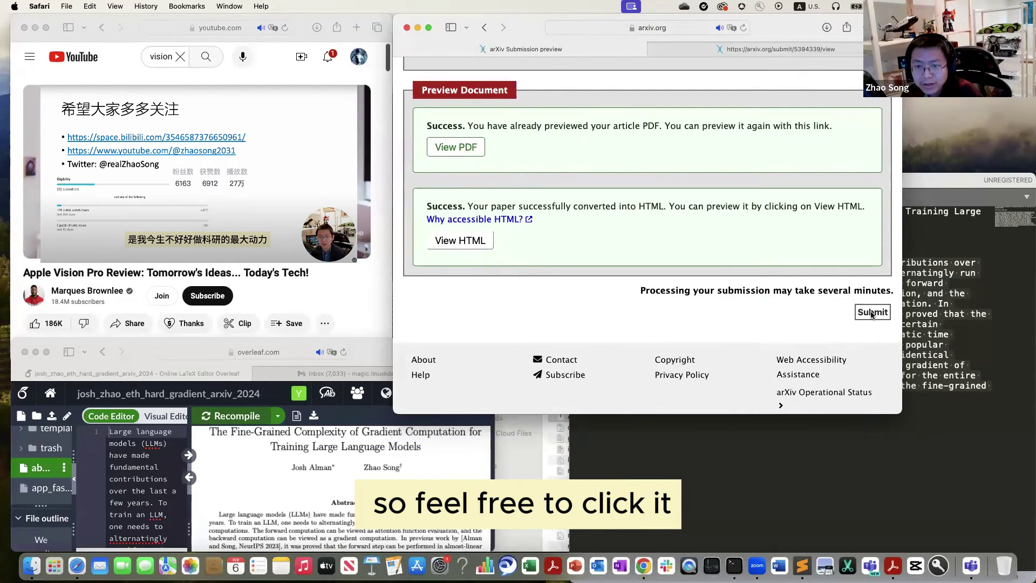
scroll(742, 321, "up", 15)
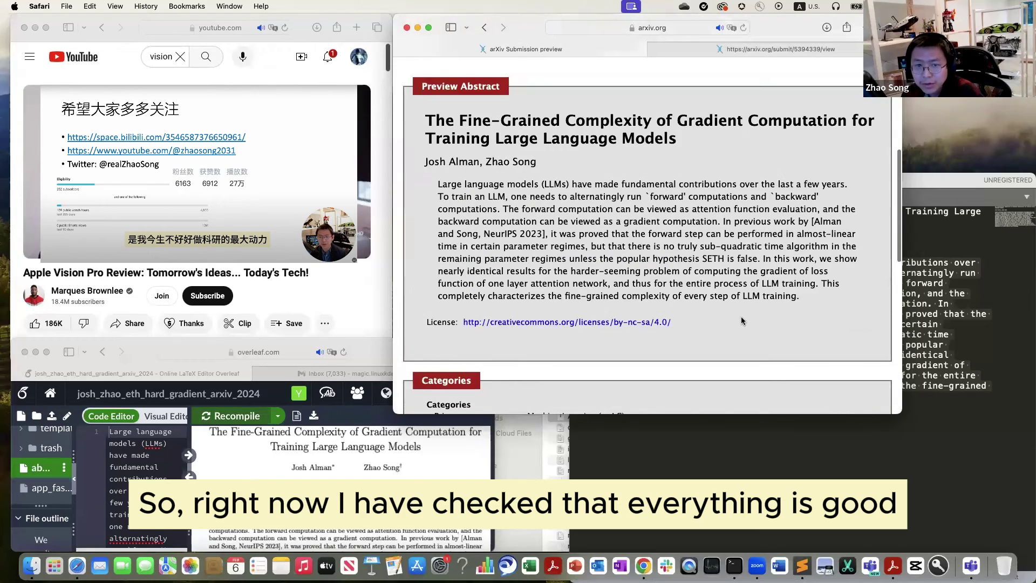
scroll(742, 321, "down", 20)
scroll(741, 321, "up", 15)
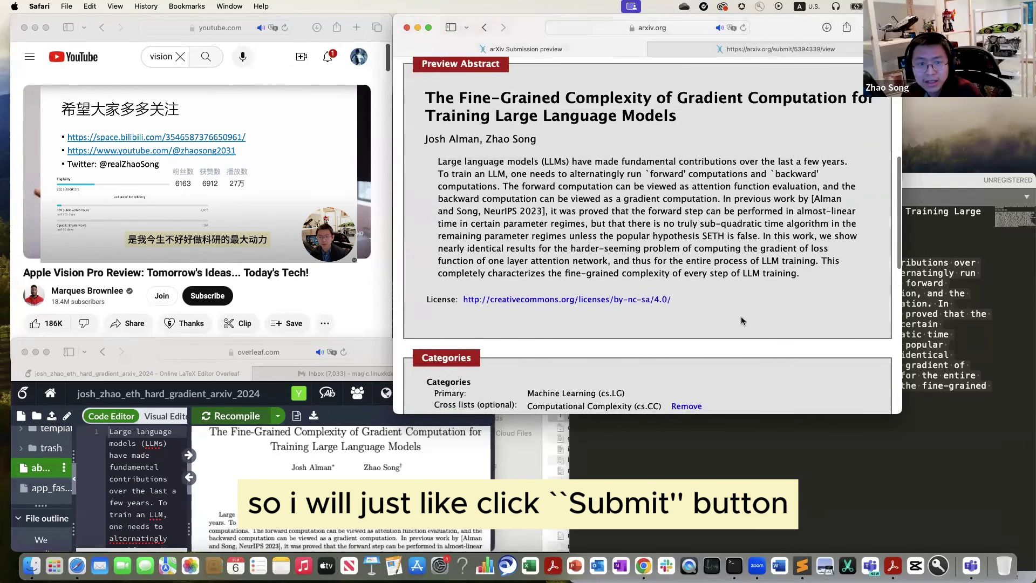
scroll(742, 321, "down", 15)
Submit the article, then reload the account page to show its submitted status.
left_click(869, 263)
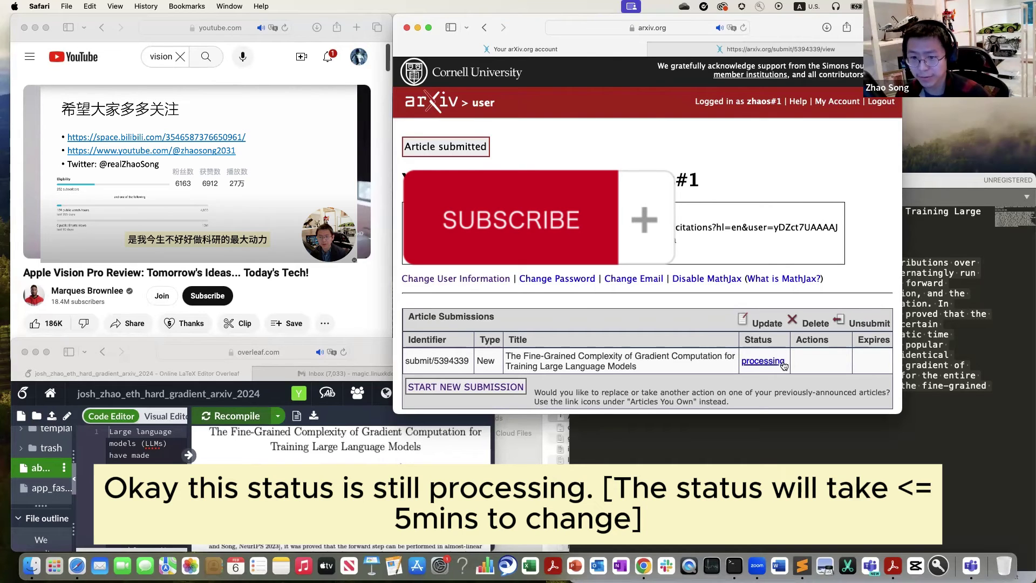
left_click(691, 28)
key("Return")
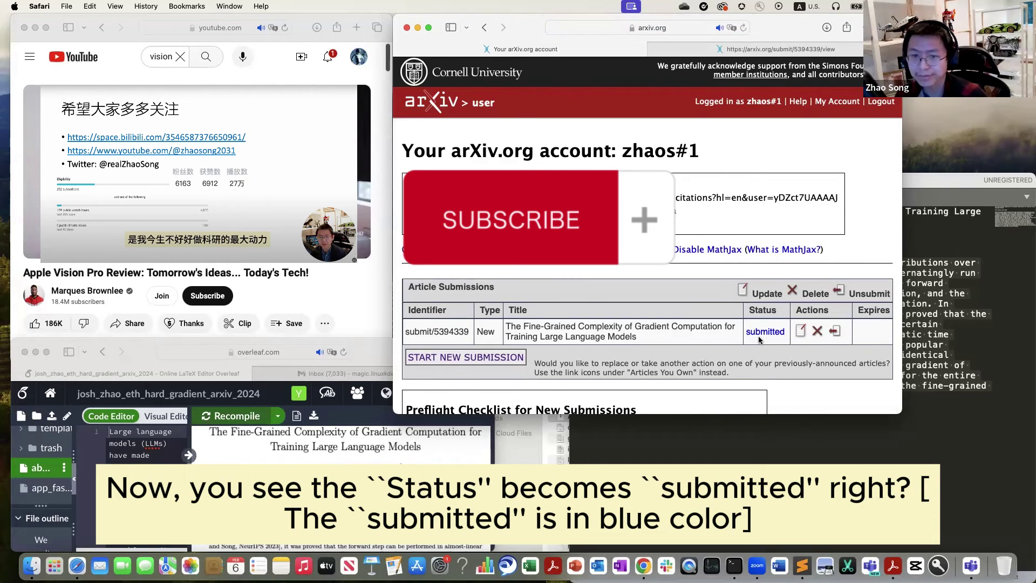
Open the arXiv submission confirmation email from Gmail's Updates category.
left_click(367, 378)
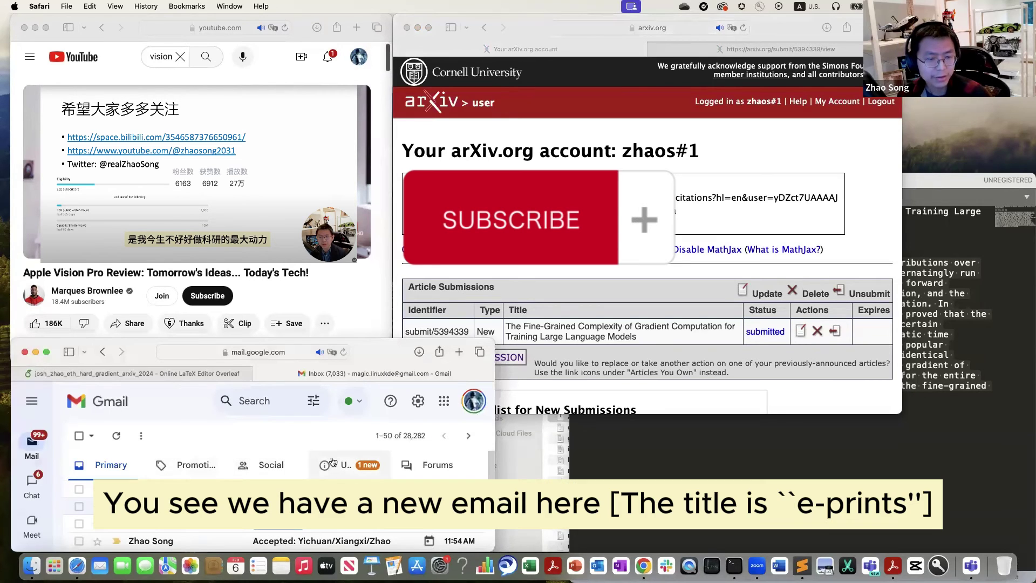
left_click(334, 462)
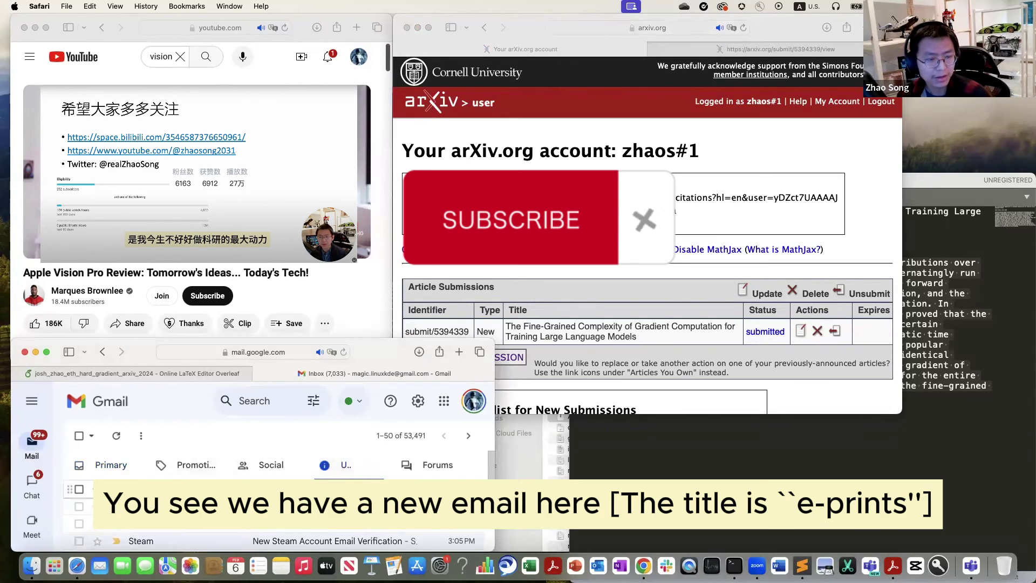
left_click(243, 488)
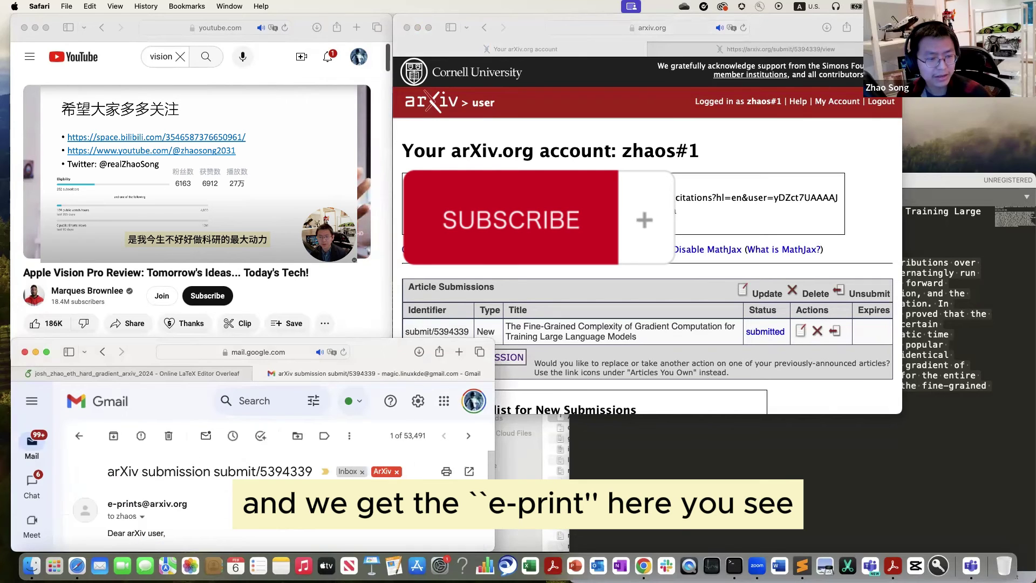
scroll(253, 497, "down", 5)
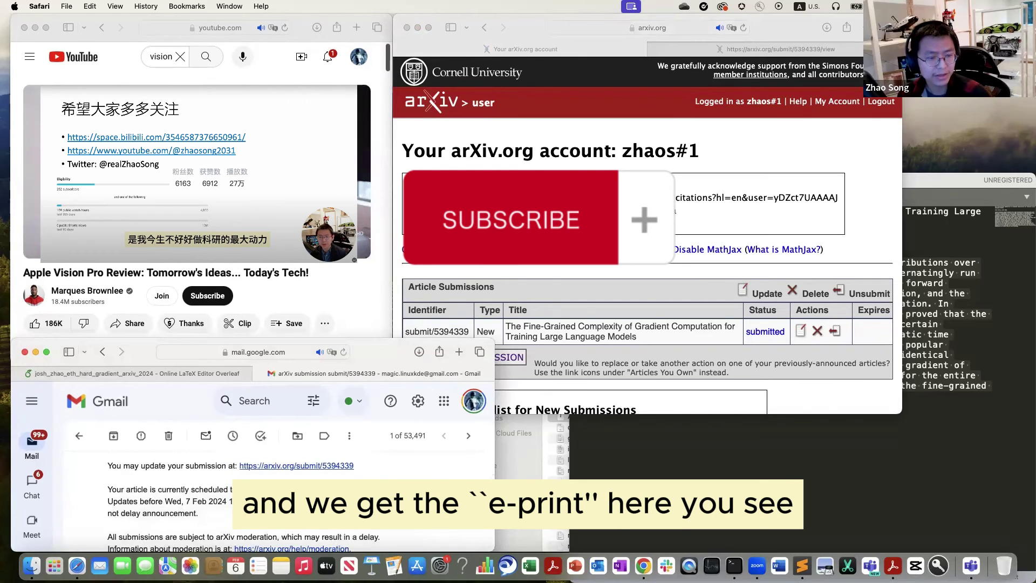
scroll(253, 497, "down", 3)
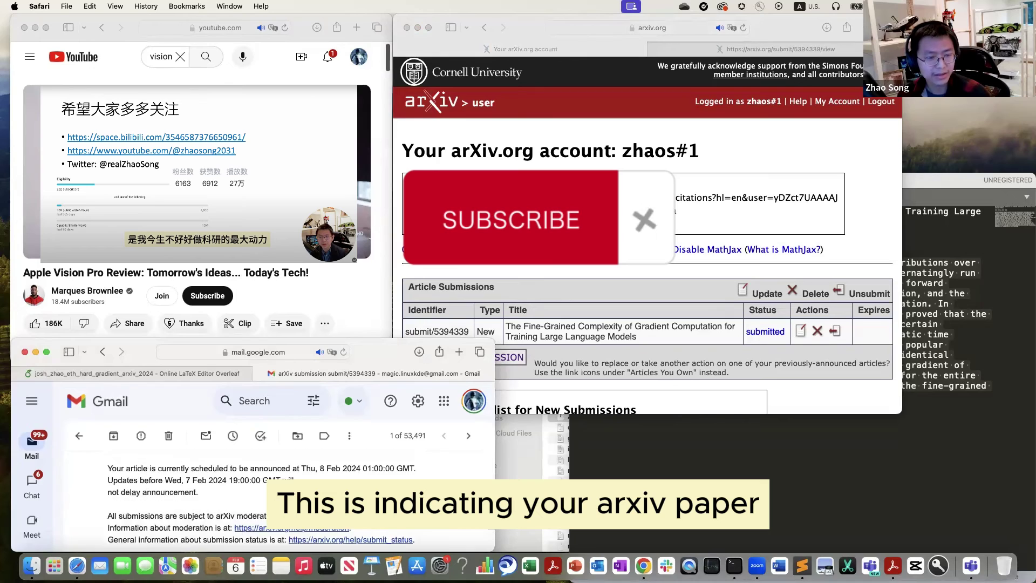
scroll(254, 497, "up", 2)
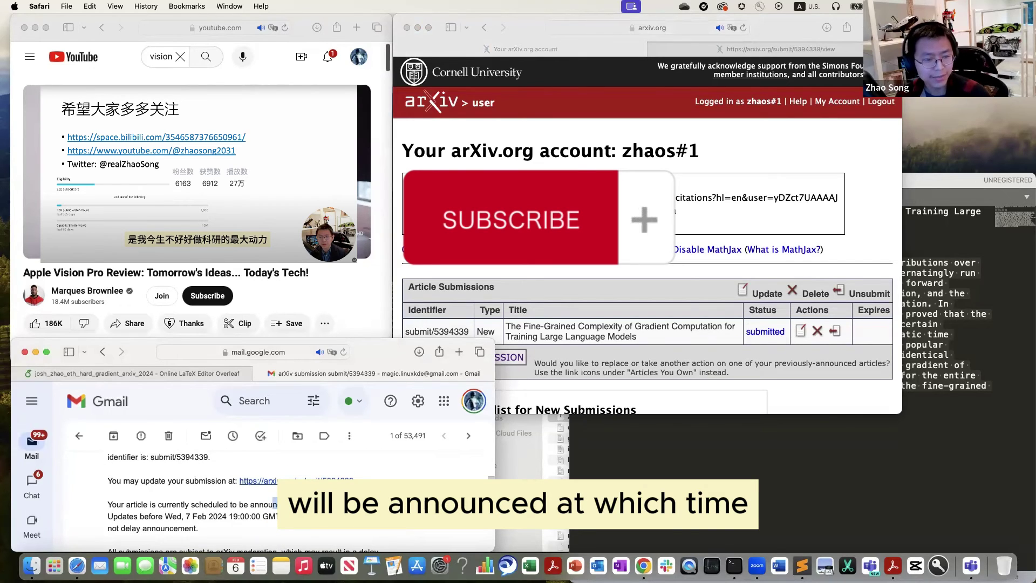
Highlight the update deadline date and read through the rest of the email.
left_click_drag(172, 517, 237, 516)
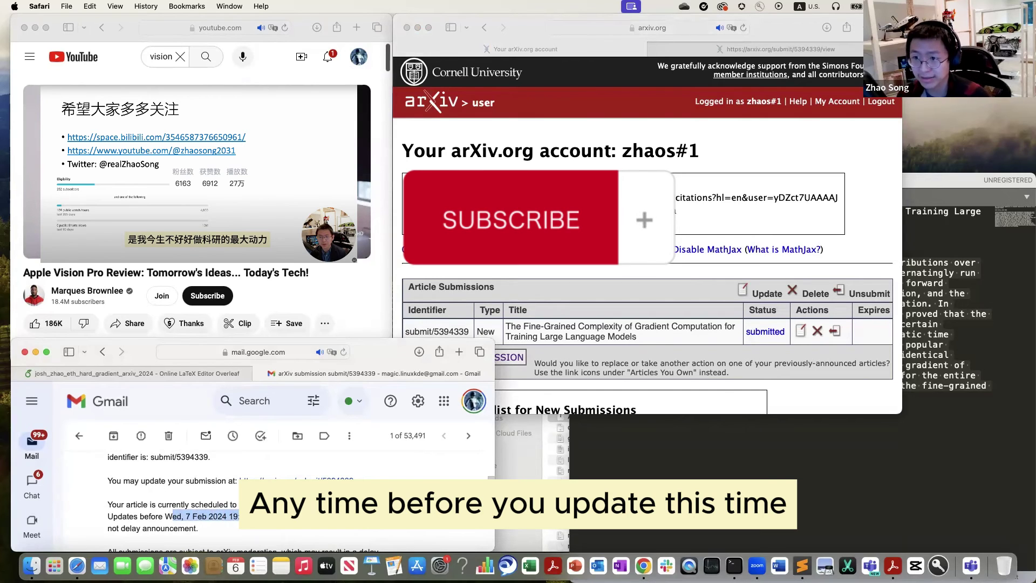
scroll(254, 501, "down", 1)
scroll(253, 501, "down", 1)
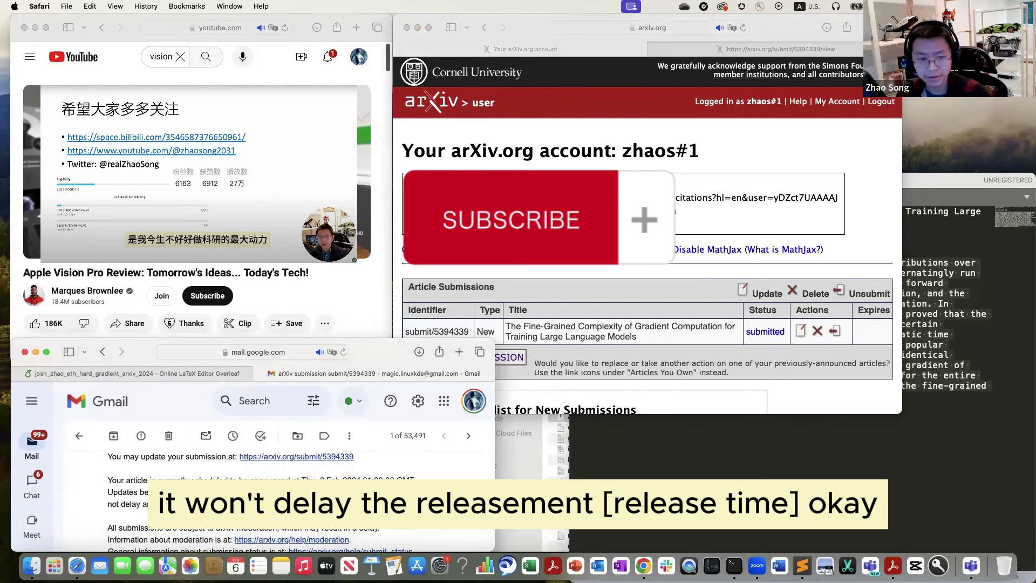
scroll(253, 501, "down", 2)
scroll(281, 523, "down", 10)
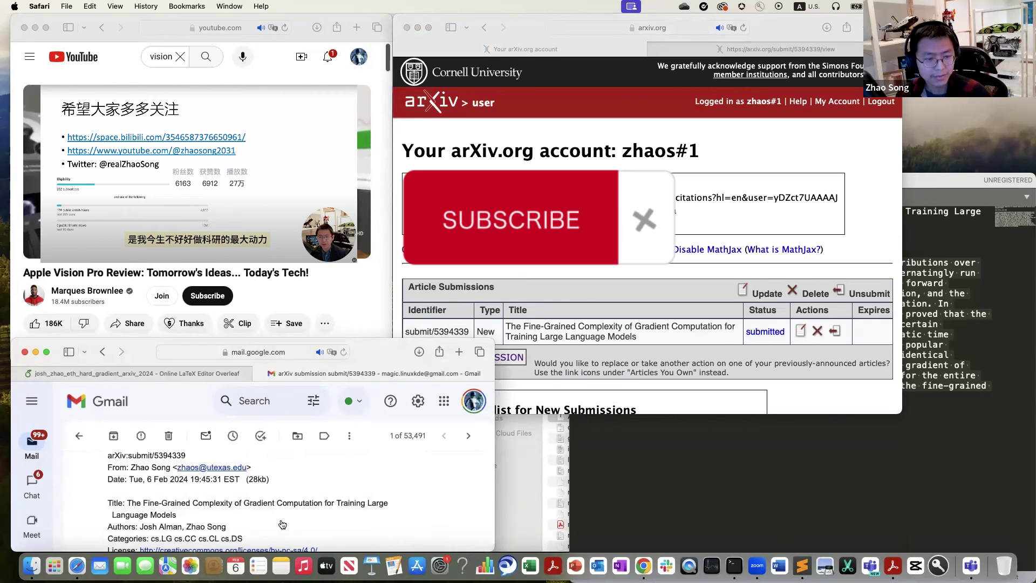
scroll(282, 523, "down", 2)
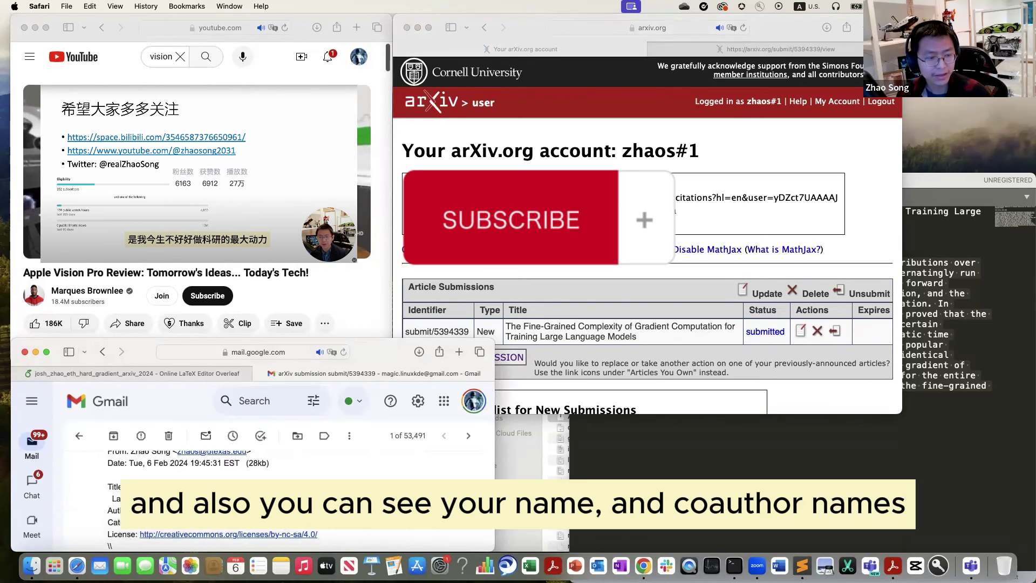
scroll(254, 501, "down", 2)
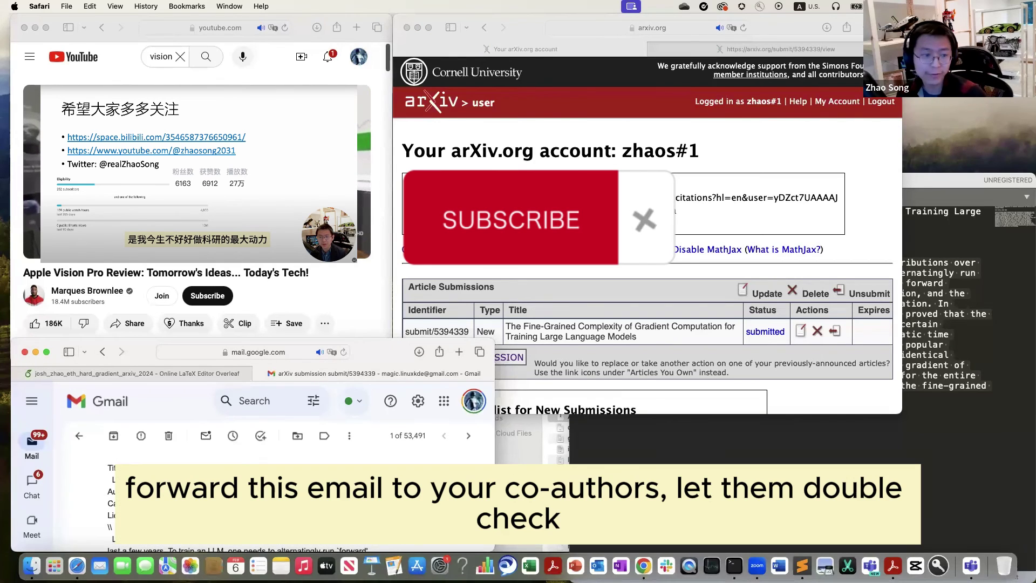
scroll(185, 496, "down", 10)
scroll(186, 493, "up", 12)
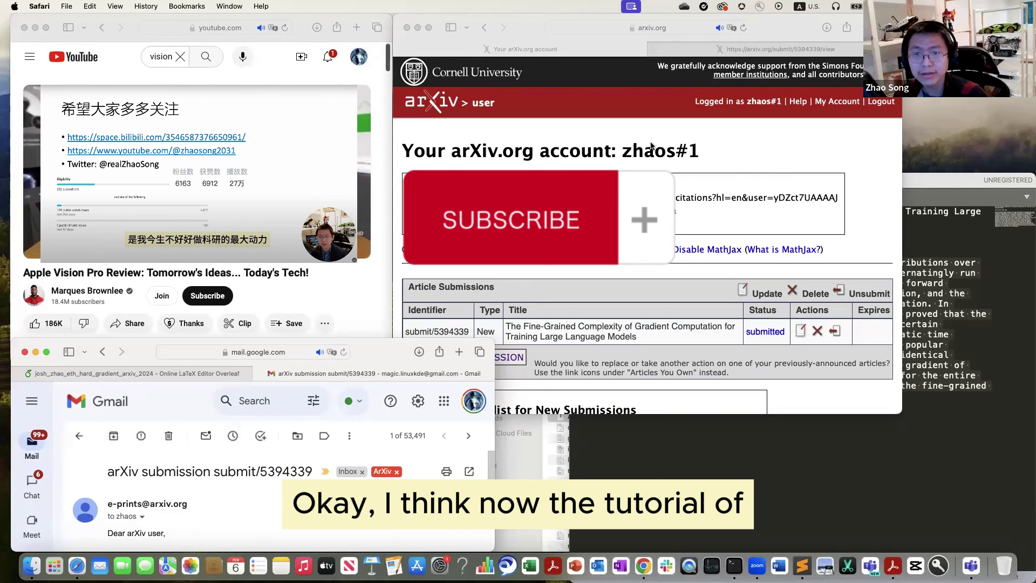
Bring the arXiv Article Submissions page with the submitted paper back to the front.
left_click(744, 185)
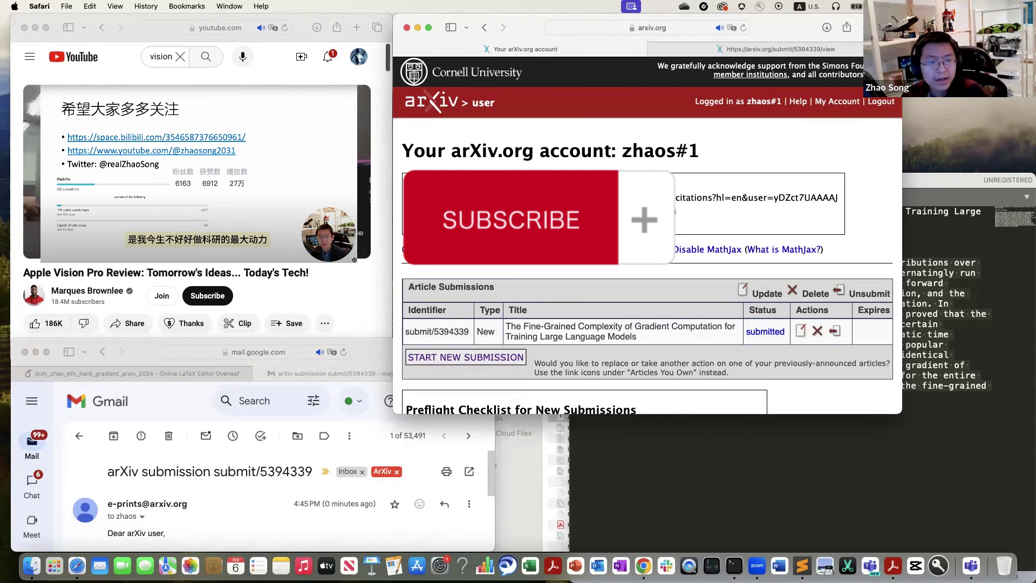
key("super+grave")
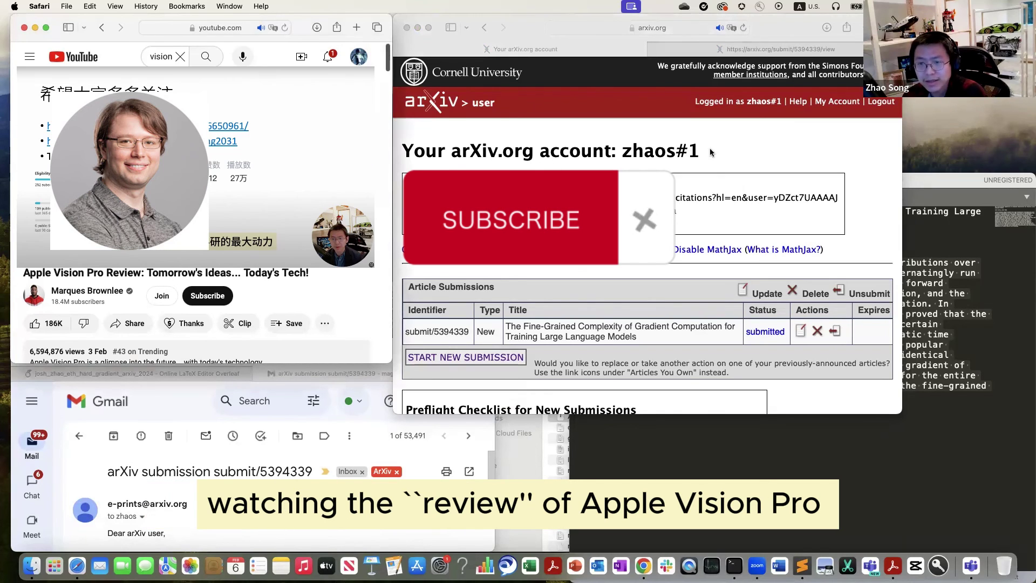
left_click(731, 155)
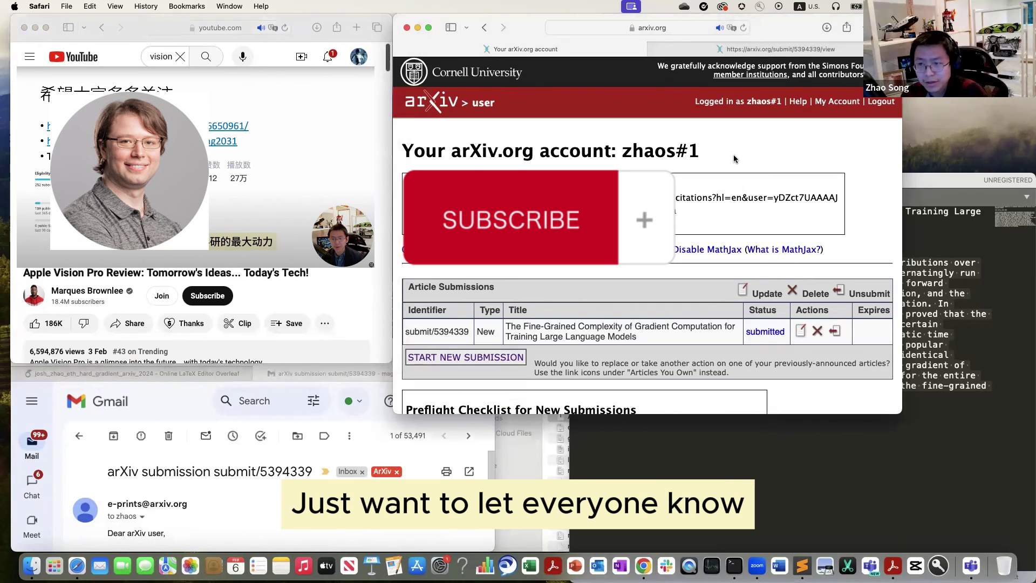